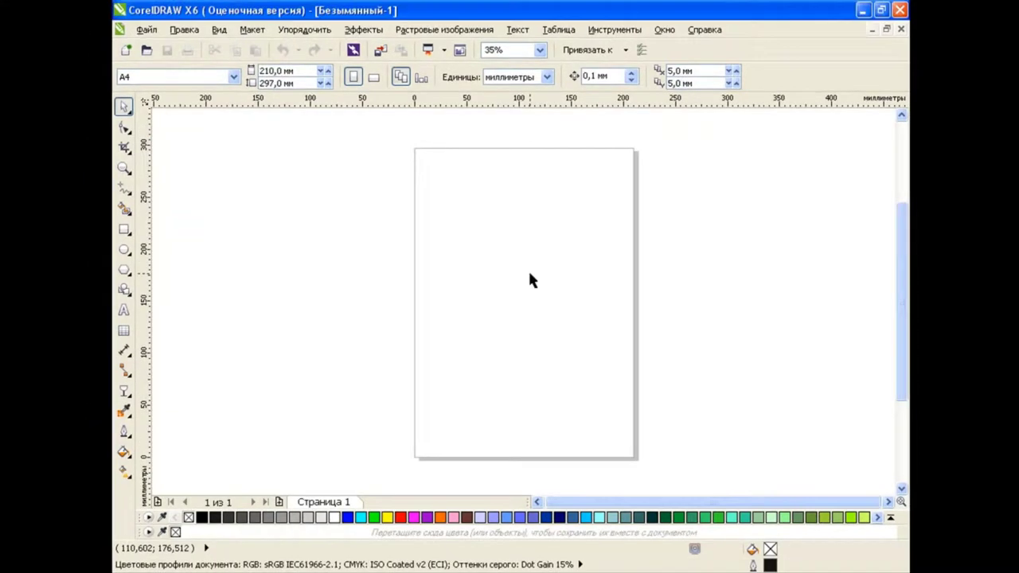
Draw a large circle with the Ellipse tool on the new page.
key("F7")
left_click_drag(423, 211, 571, 382)
left_click_drag(510, 297, 492, 284)
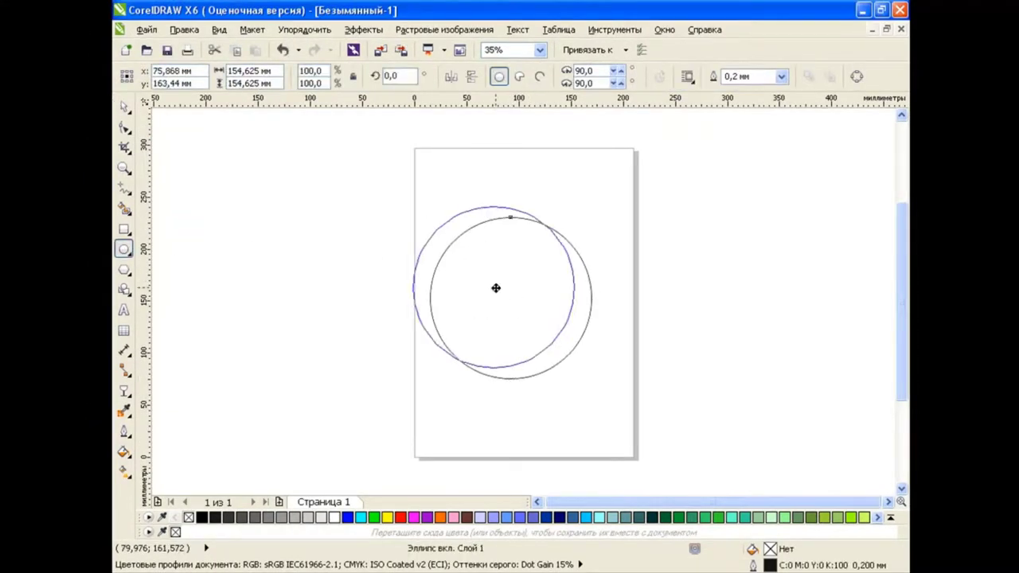
Fill the circle cyan (#00FFFF) from the default RGB palette in Uniform Fill.
left_click(123, 451)
left_click(183, 464)
left_click(370, 175)
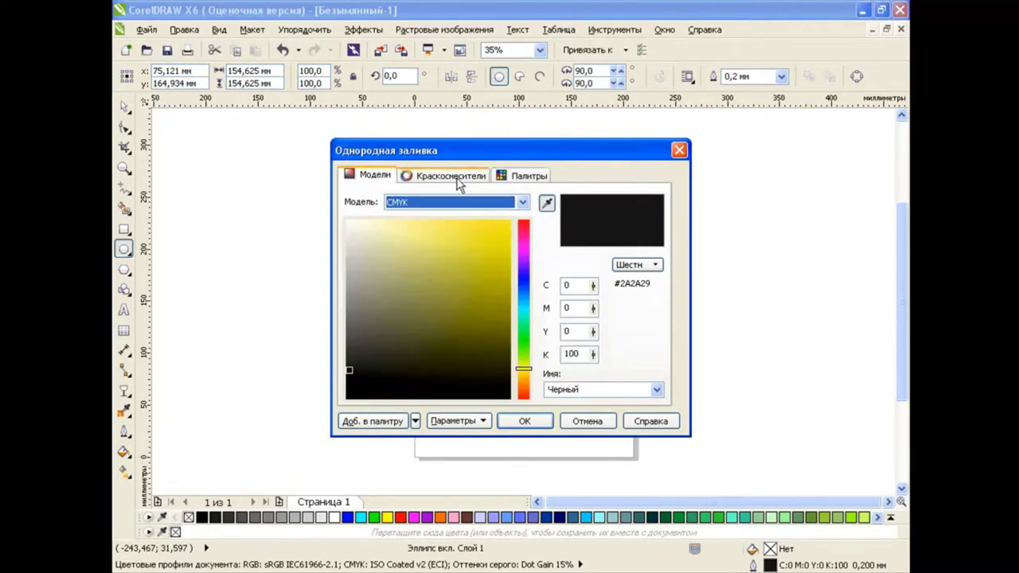
left_click(521, 176)
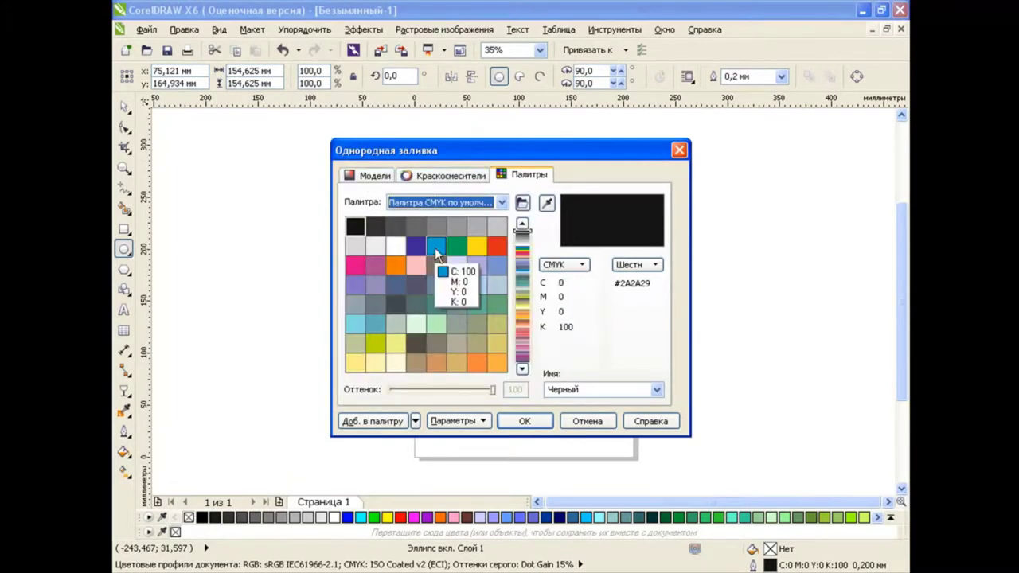
left_click(503, 202)
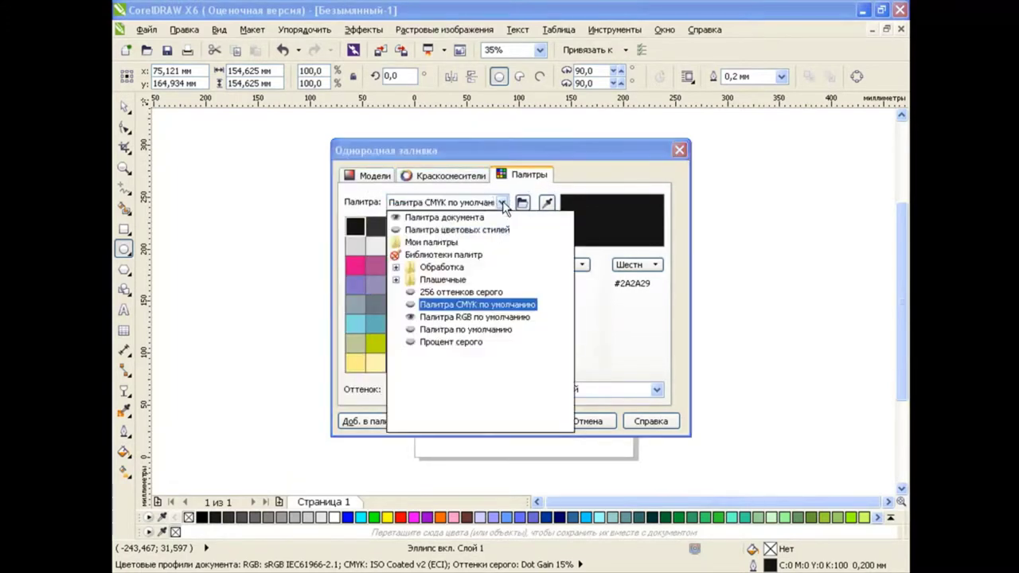
left_click(479, 314)
left_click(441, 249)
left_click(525, 422)
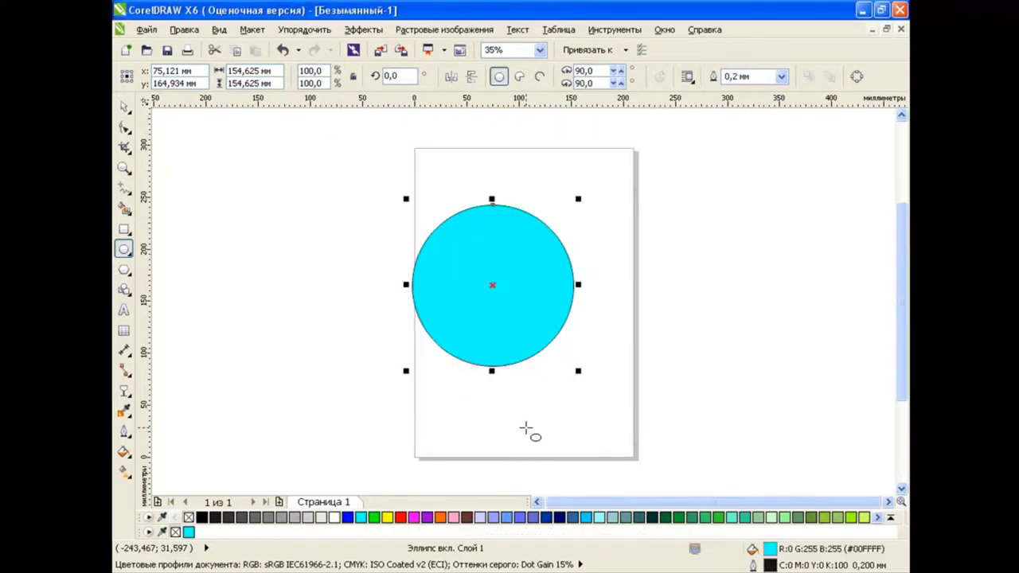
Apply a radial transparency to the circle and pull its outer handle inward.
left_click(125, 392)
left_click(179, 488)
left_click(218, 76)
left_click(214, 120)
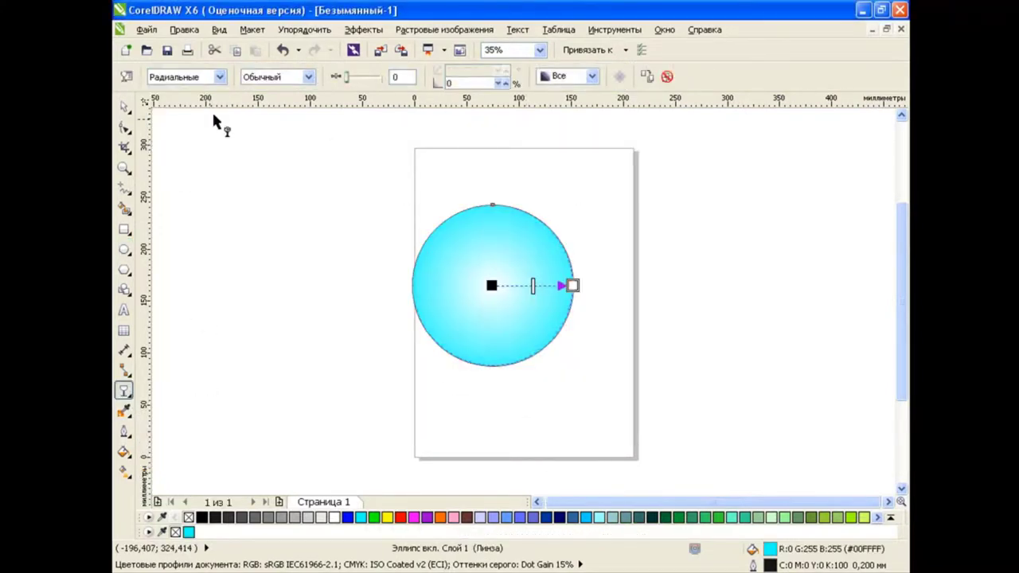
left_click(126, 76)
left_click(420, 301)
left_click(412, 312)
left_click(420, 327)
left_click(503, 419)
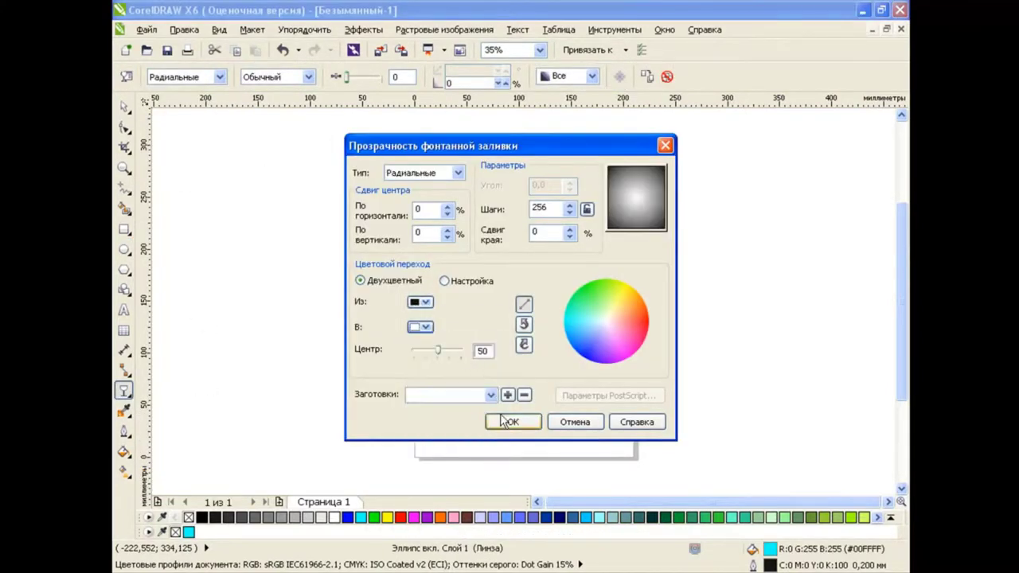
left_click(503, 422)
mouse_move(575, 283)
left_mouse_down()
mouse_move(503, 286)
mouse_move(546, 284)
left_mouse_up()
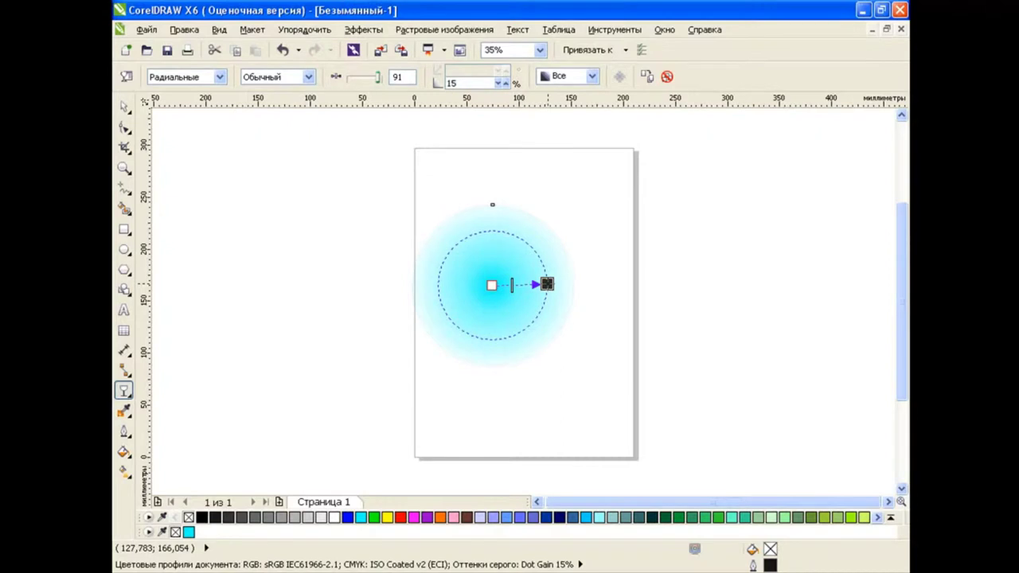
Reselect the glowing circle to check its transparency handles, then deselect it.
key("space")
left_click(360, 283)
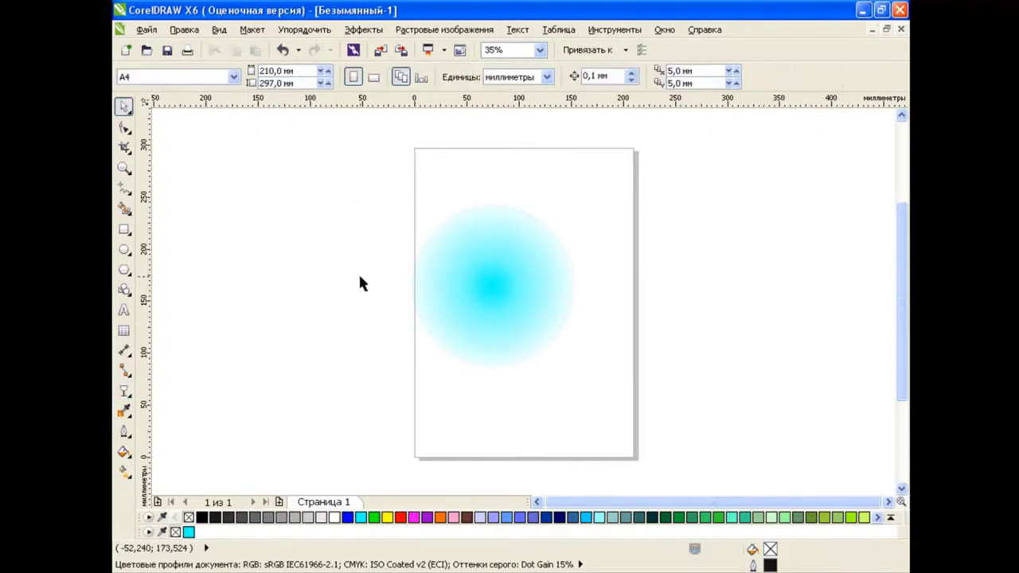
left_click(545, 317)
key("g")
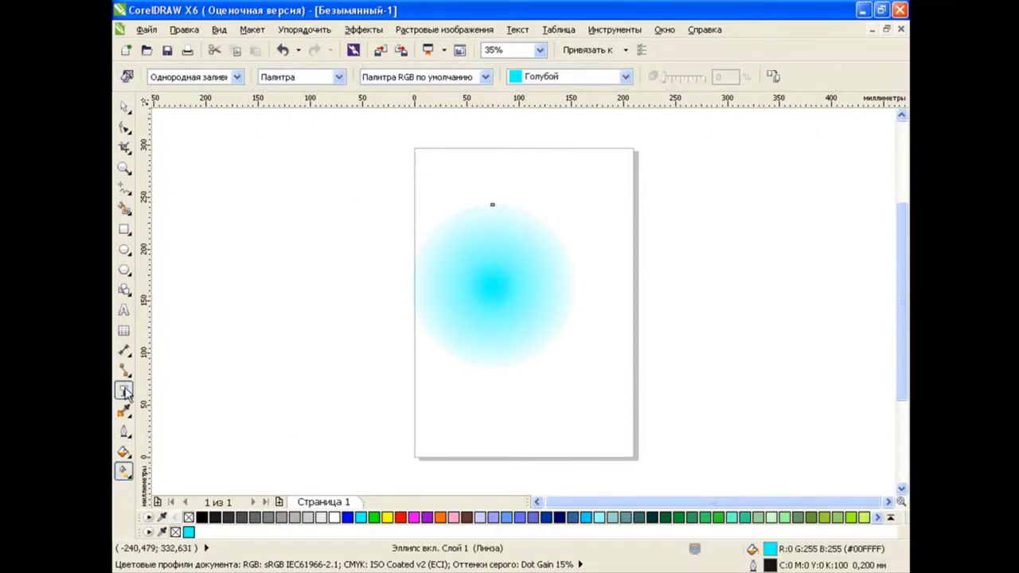
left_click(125, 390)
key("space")
left_click(331, 269)
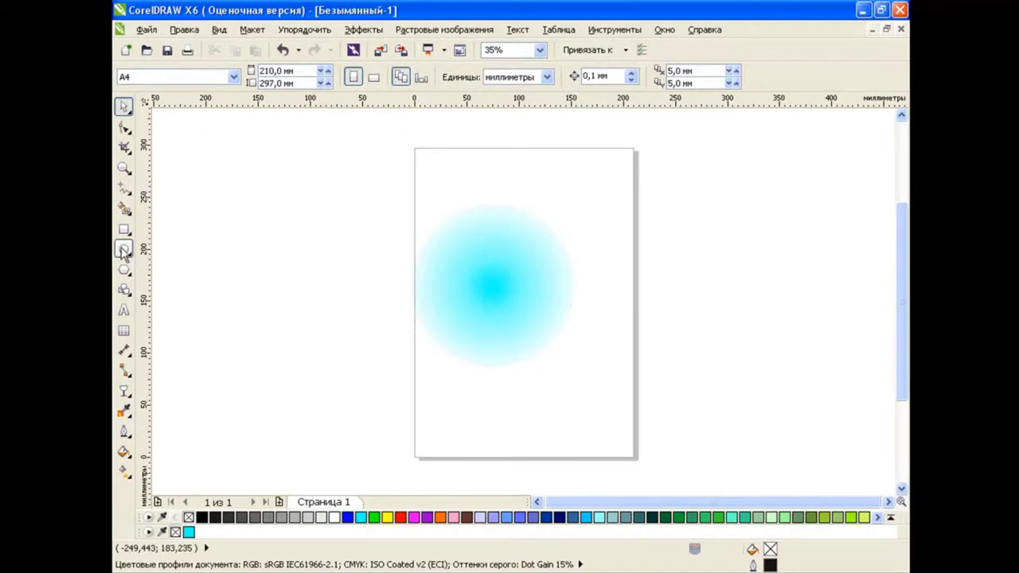
left_click(124, 251)
Draw a tall narrow triangle, rotate it horizontal, and set its tip at the circle centre.
left_click(187, 268)
left_click_drag(557, 171, 589, 422)
type("90")
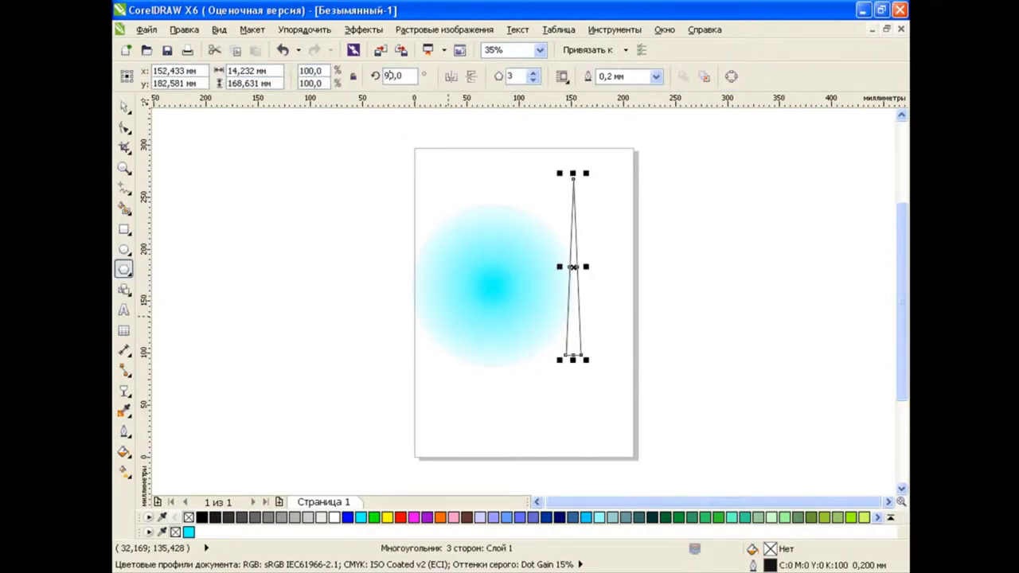
key("Return")
key("space")
left_click_drag(487, 271, 497, 277)
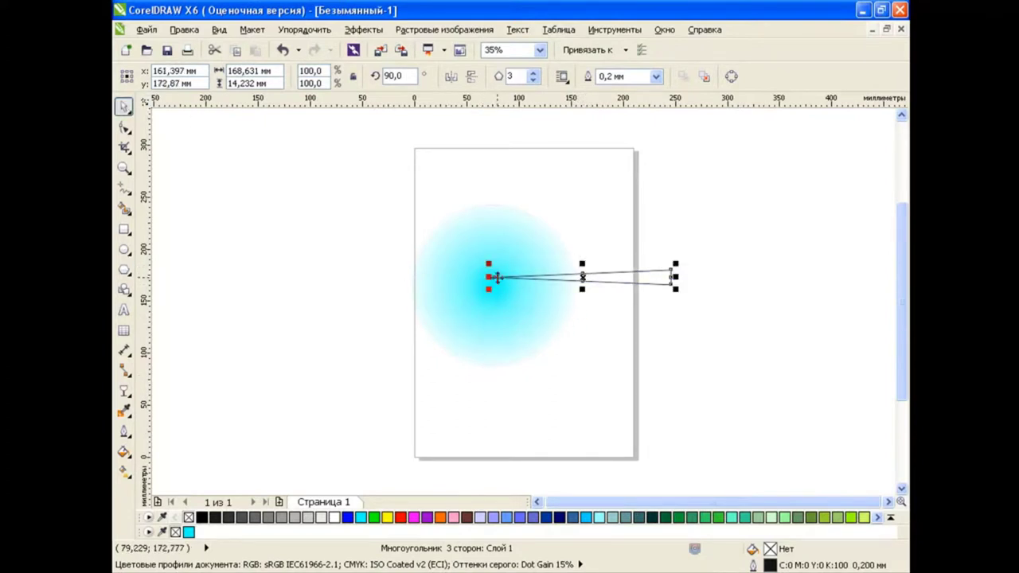
key("F10")
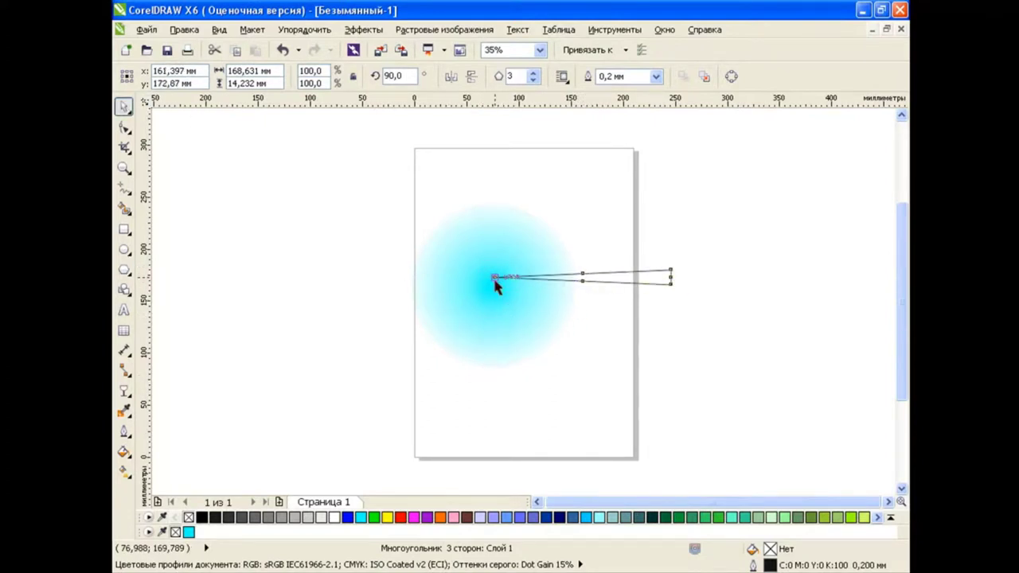
mouse_move(494, 277)
left_mouse_down()
mouse_move(619, 322)
mouse_move(494, 284)
left_mouse_up()
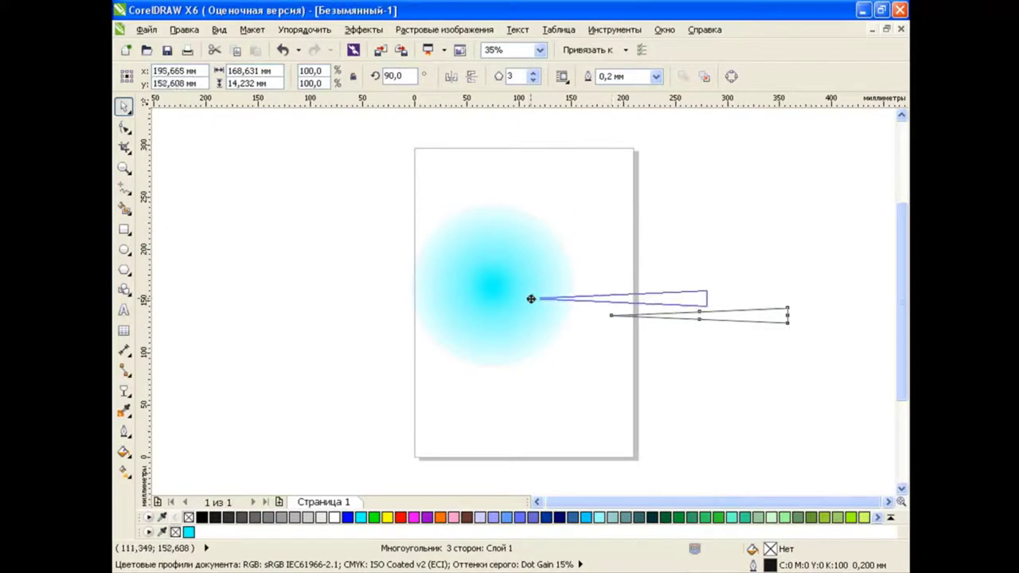
left_click(623, 342)
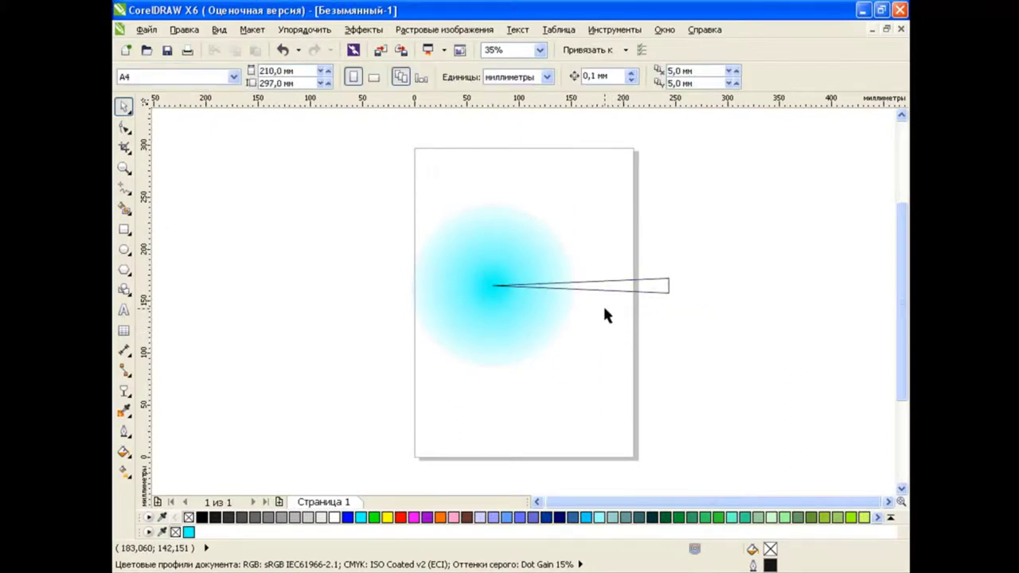
Fill the triangle cyan and fade it with a linear transparency toward its wide end.
left_click(667, 285)
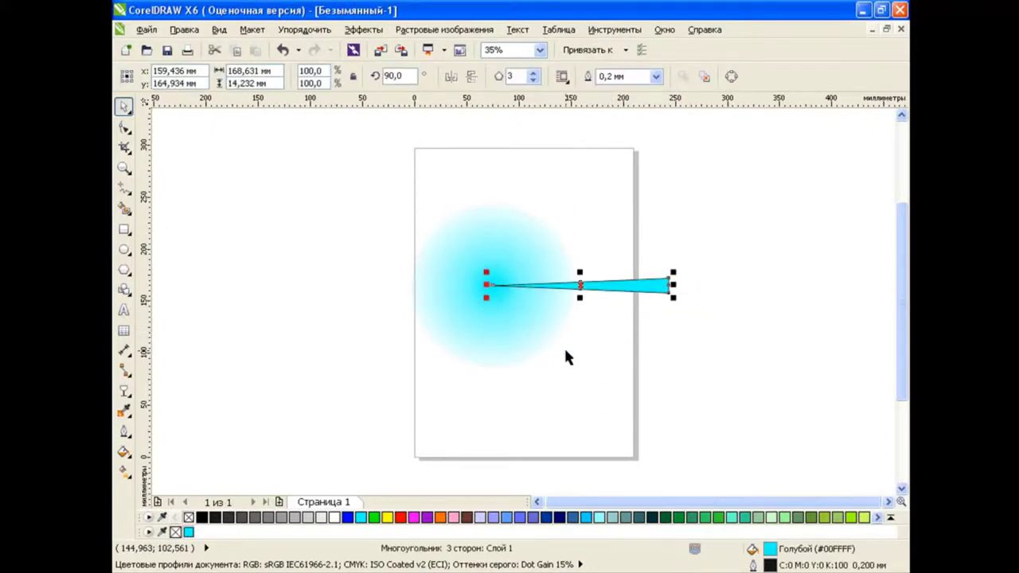
left_click(125, 391)
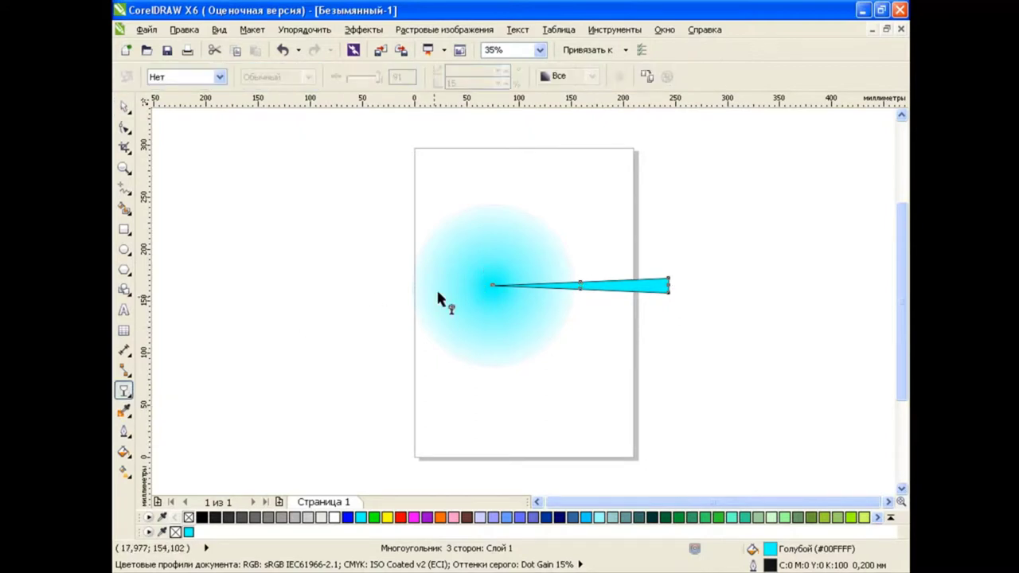
left_click_drag(471, 288, 658, 287)
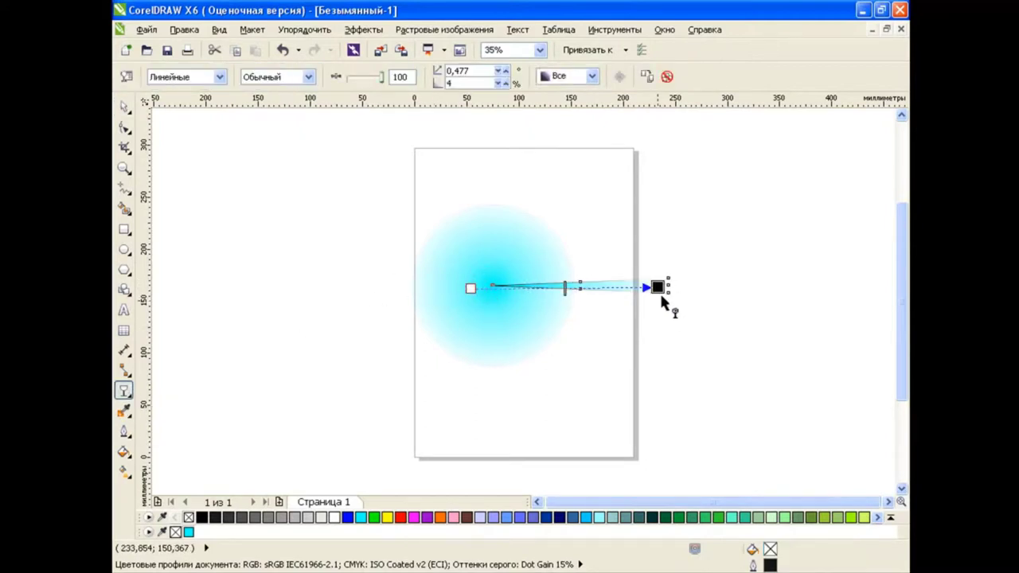
left_click(124, 105)
left_click(301, 310)
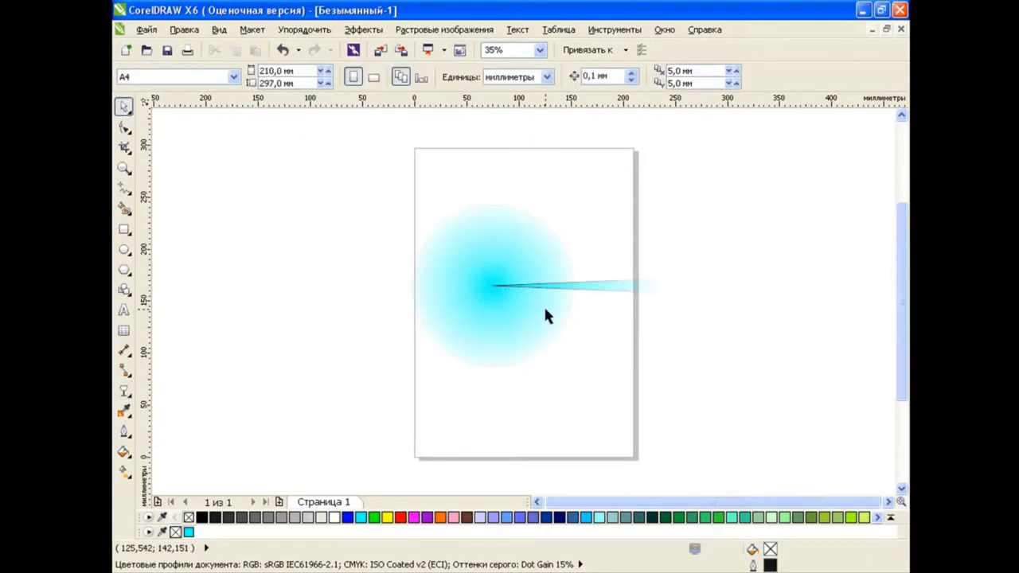
Make rotated copies of the cyan beam pointing up-left and downward.
left_click(602, 285)
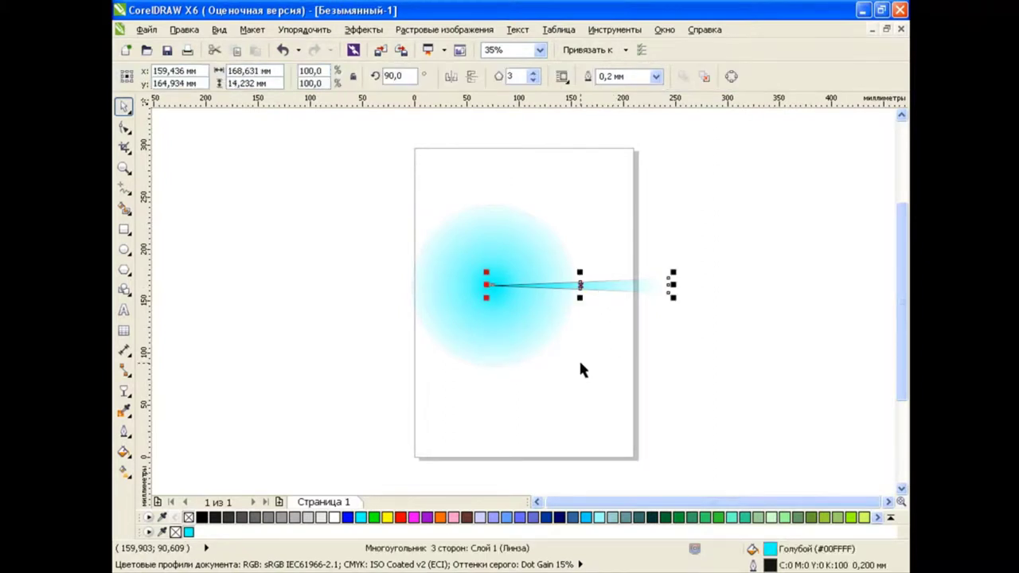
left_click(580, 287)
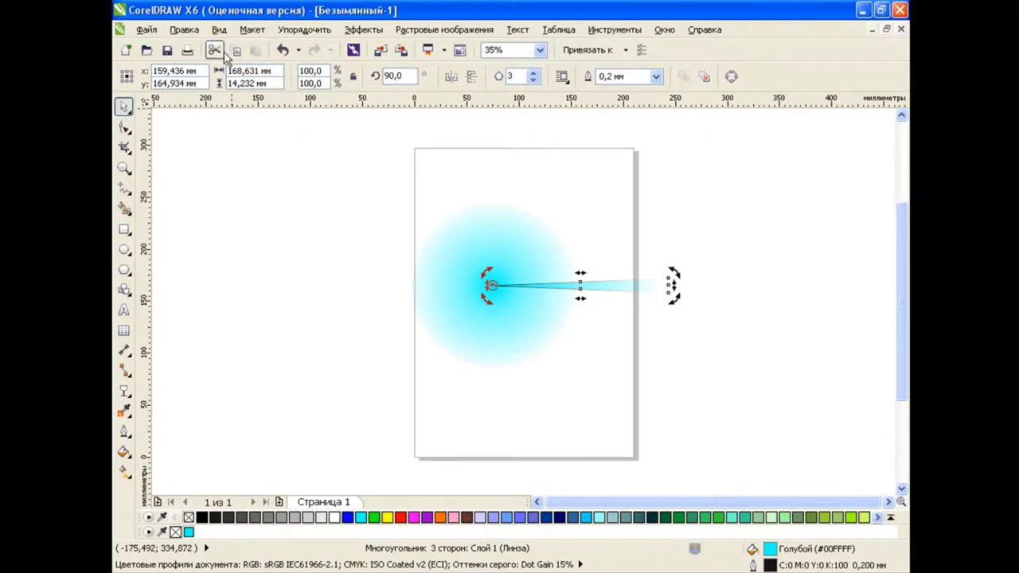
left_click_drag(673, 272, 349, 230)
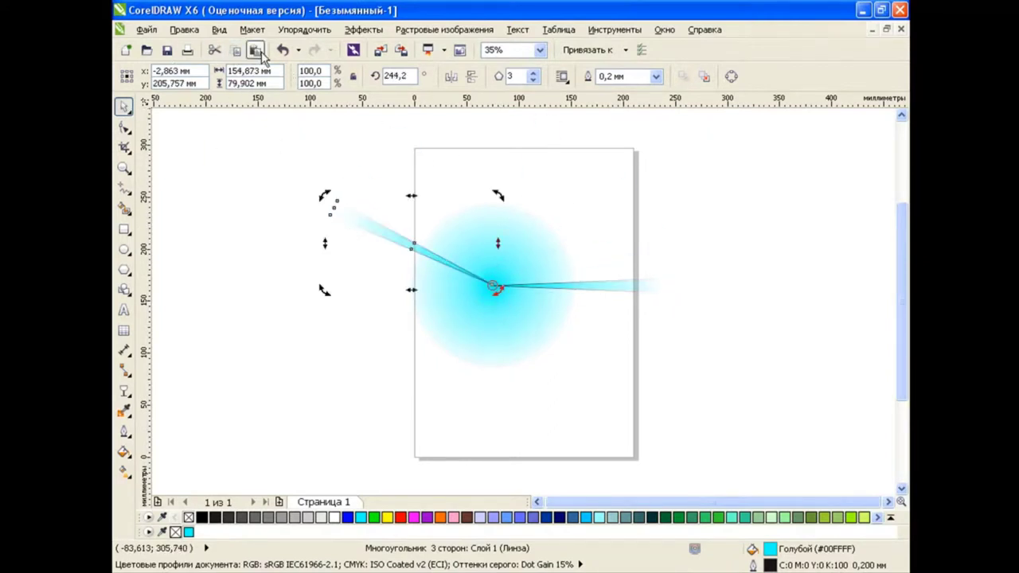
left_click(580, 287)
left_click_drag(673, 284, 489, 372)
left_click(613, 377)
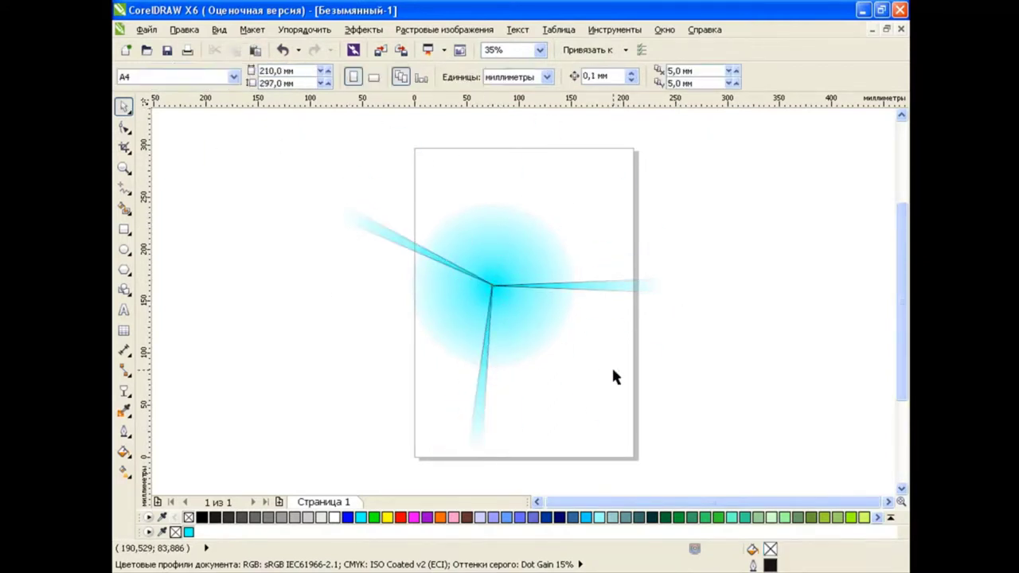
Thin the horizontal beam and add rotated copies pointing upper-right, left and lower-right.
left_click(581, 286)
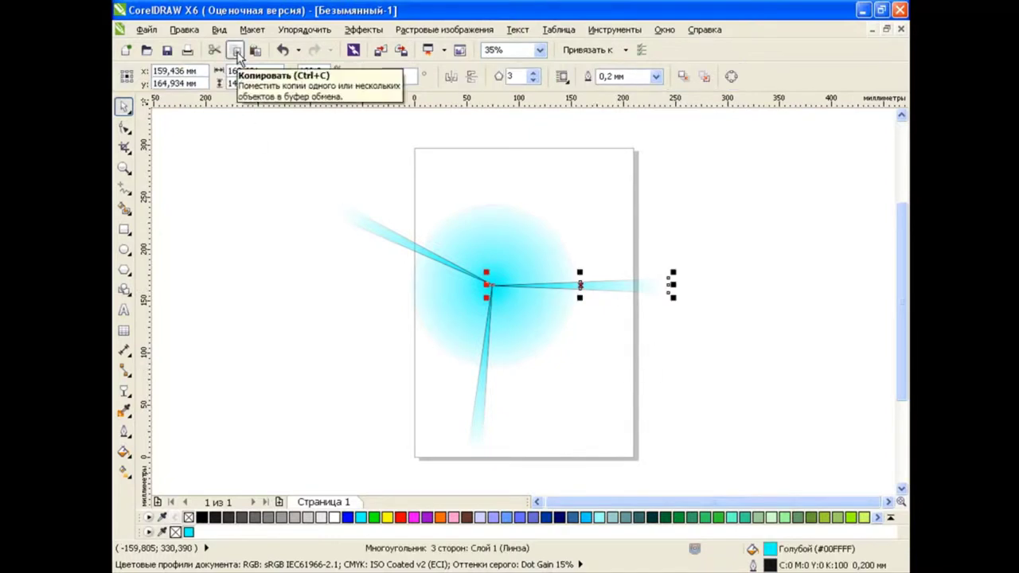
left_click_drag(579, 298, 579, 288)
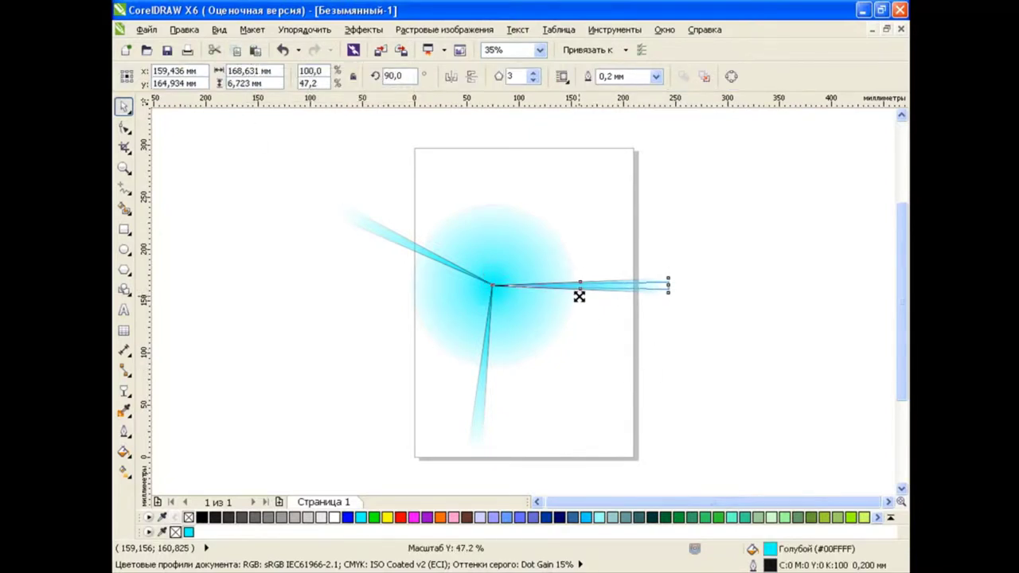
left_click(610, 288)
left_click_drag(672, 284, 610, 199)
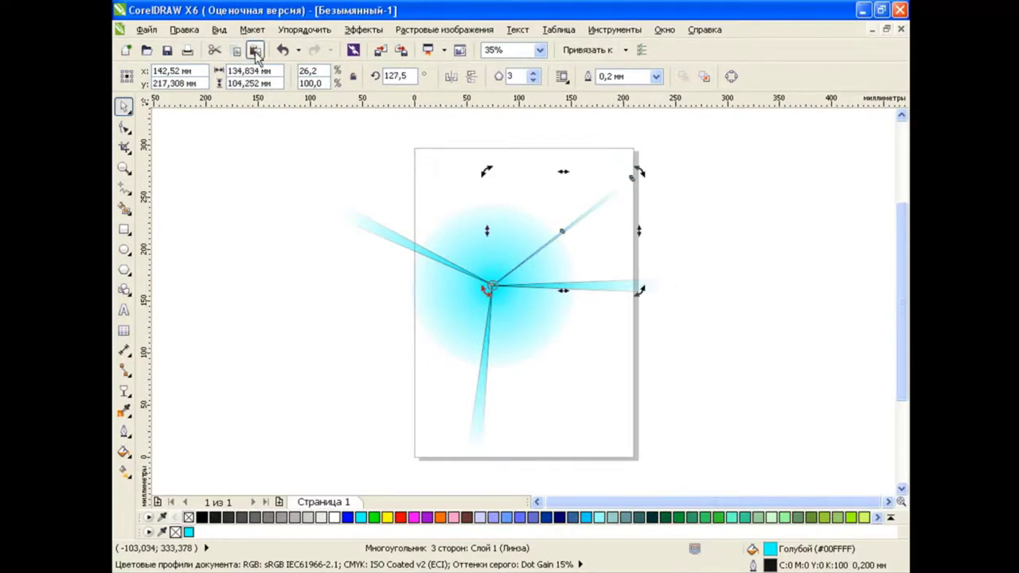
left_click_drag(639, 172, 358, 273)
left_click(552, 237)
left_click(552, 237)
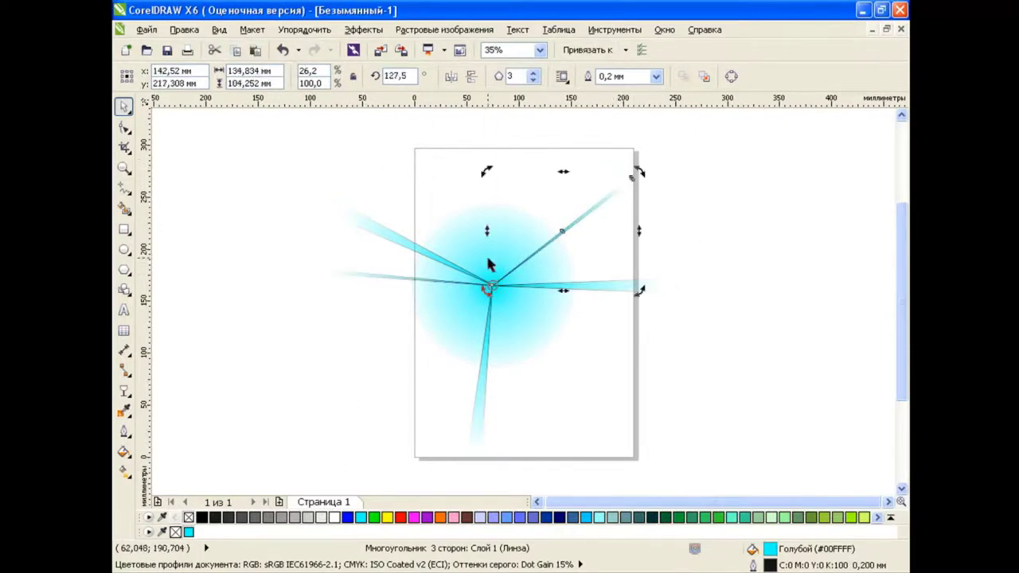
left_click_drag(636, 170, 602, 409)
left_click(714, 350)
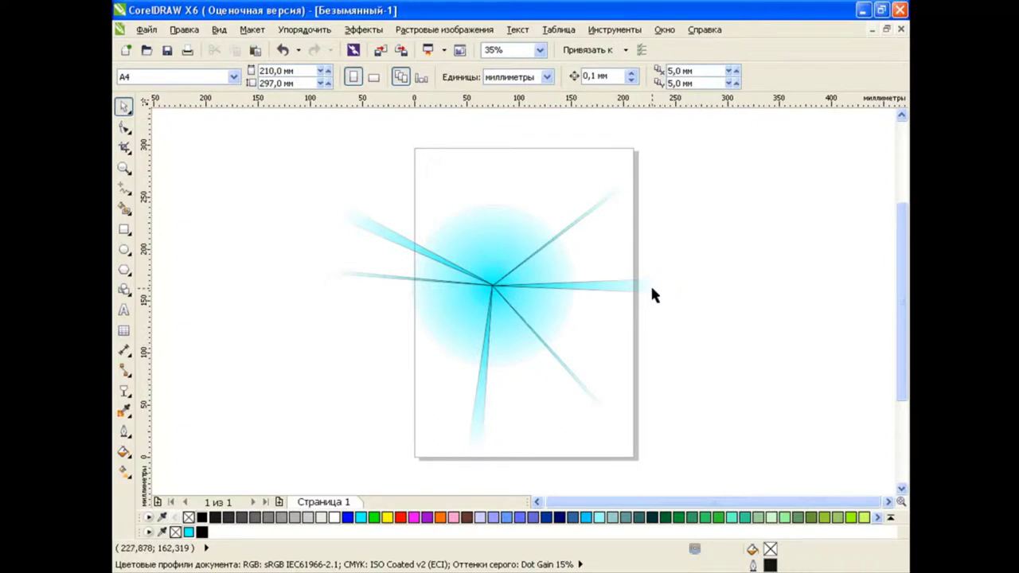
Undo the last right-beam edit and draw an empty circle right of the page.
left_click(610, 287)
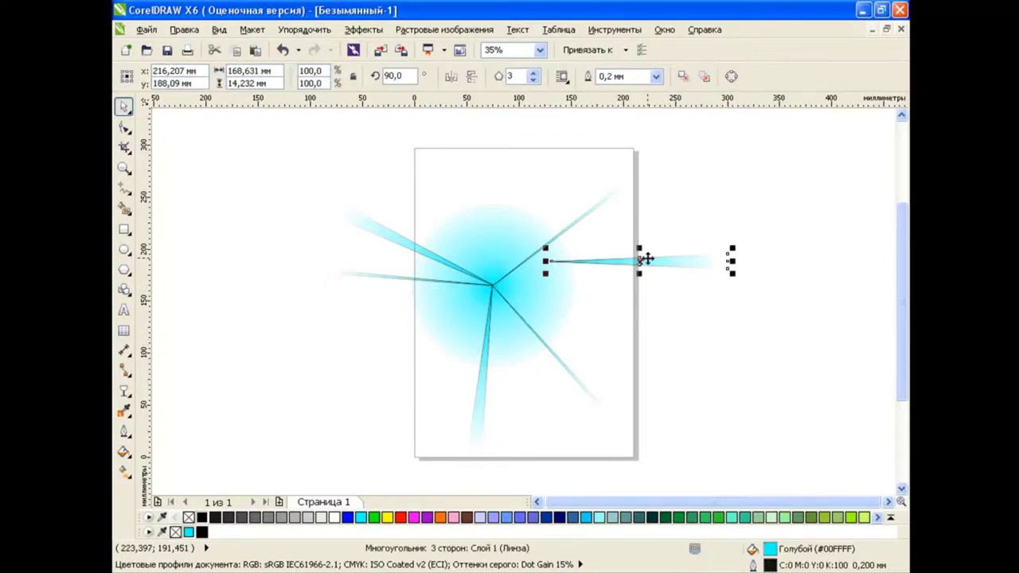
left_click(282, 50)
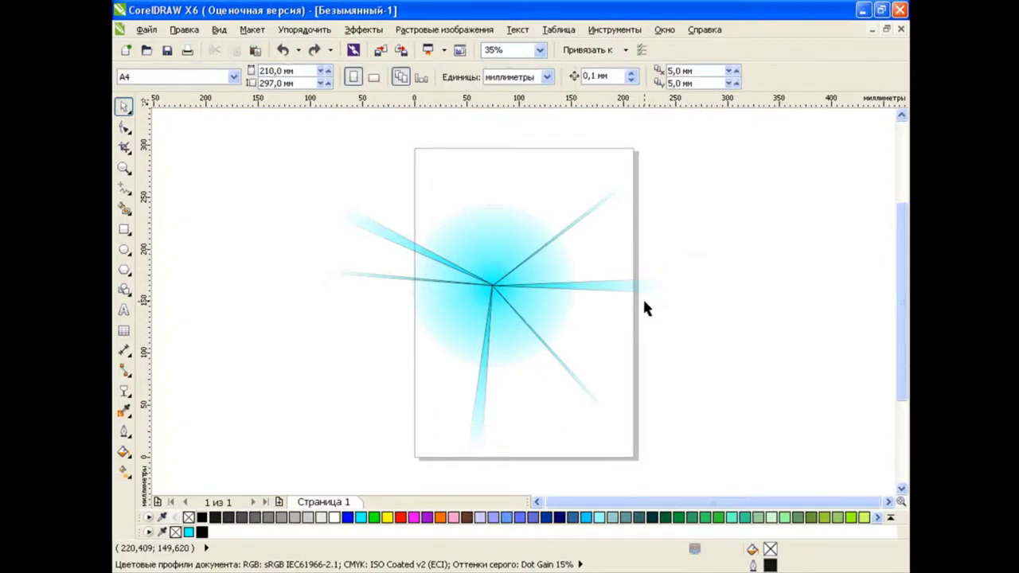
left_click(123, 248)
left_click_drag(697, 227, 854, 384)
left_click_drag(776, 305, 721, 277)
left_click(123, 106)
left_click(257, 293)
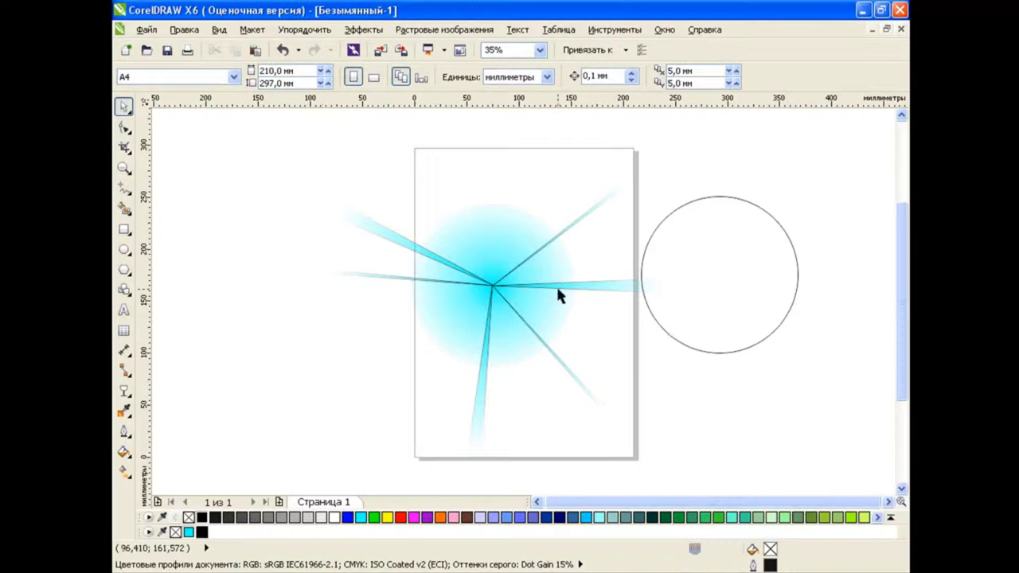
Give the new circle a radial fountain fill from dark blue to blue.
left_click(642, 279)
left_click(123, 451)
left_click(199, 452)
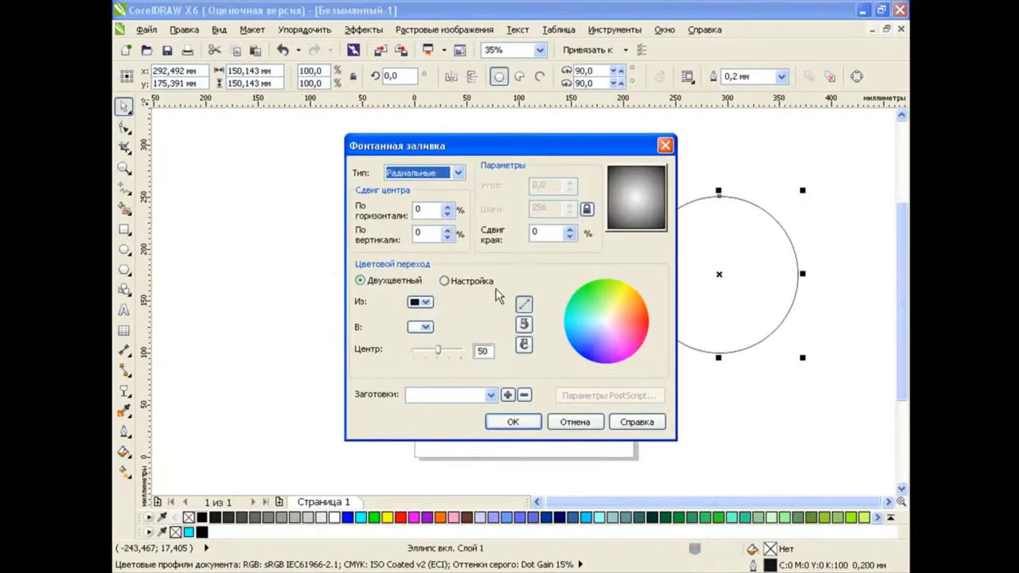
left_click(424, 302)
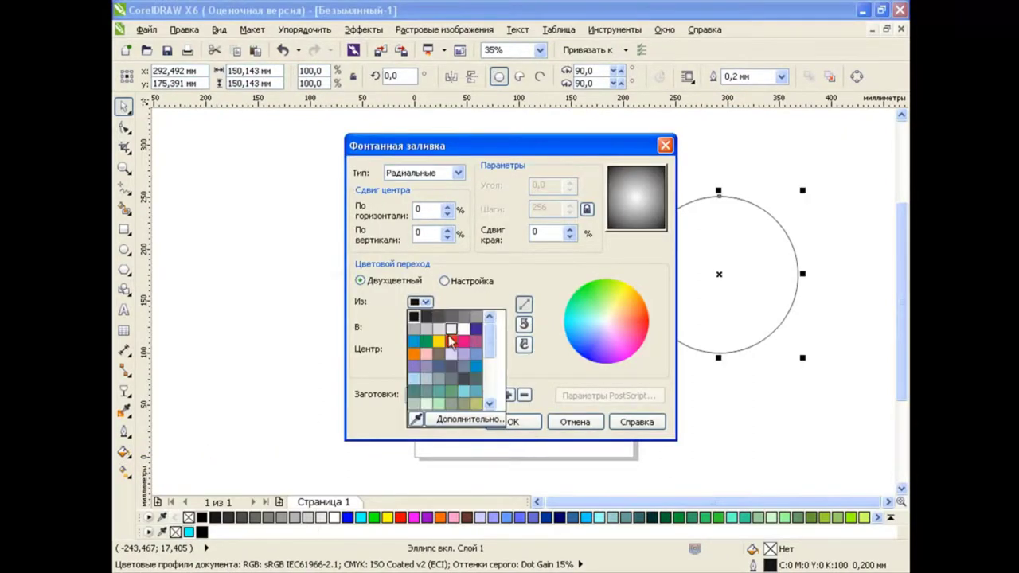
left_click(480, 332)
left_click(420, 327)
left_click(419, 358)
left_click(512, 422)
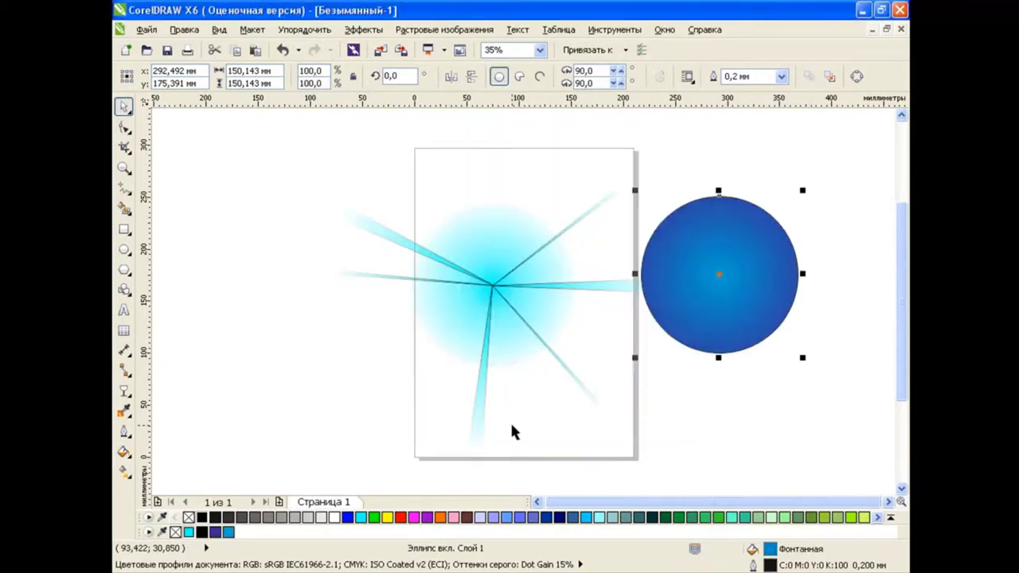
Apply a radial transparency to the blue circle with chosen start and end values.
left_click(123, 390)
left_click(218, 77)
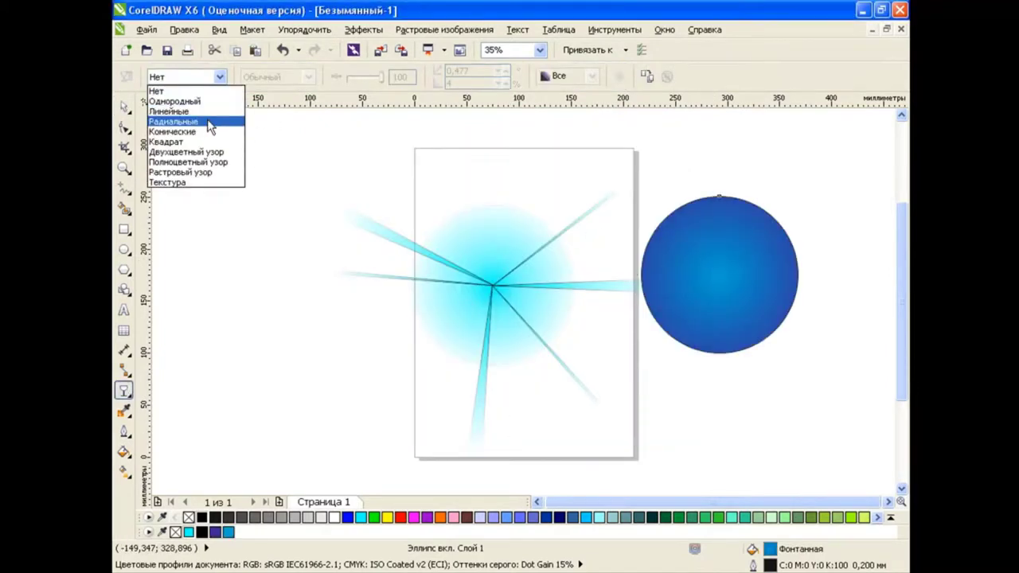
left_click(171, 122)
left_click(126, 76)
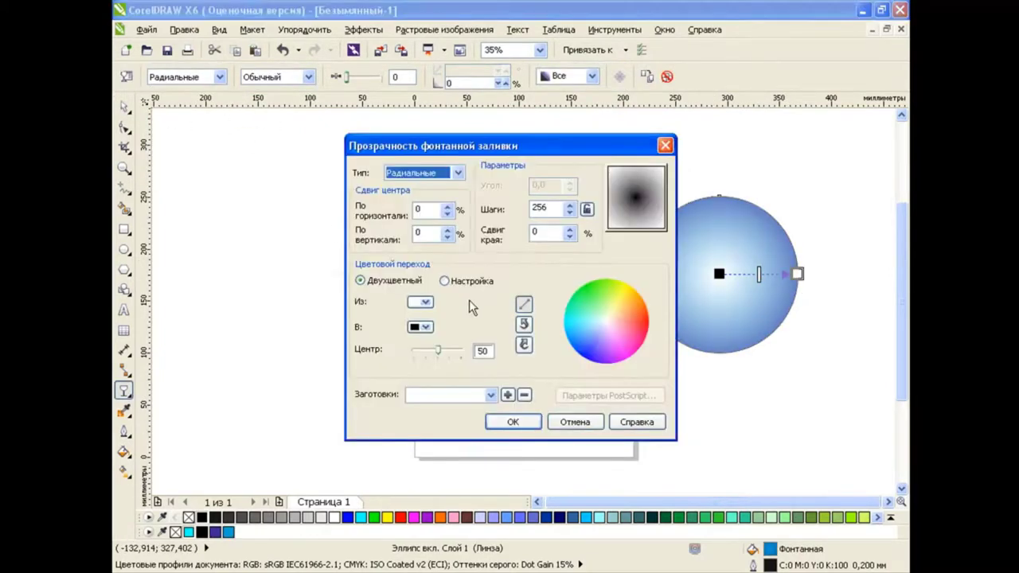
left_click(422, 301)
left_click(411, 306)
left_click(420, 327)
left_click(525, 329)
left_click(516, 358)
Adjust the transparency handles so the blue dot fades to a soft transparent rim.
left_click_drag(796, 274, 777, 276)
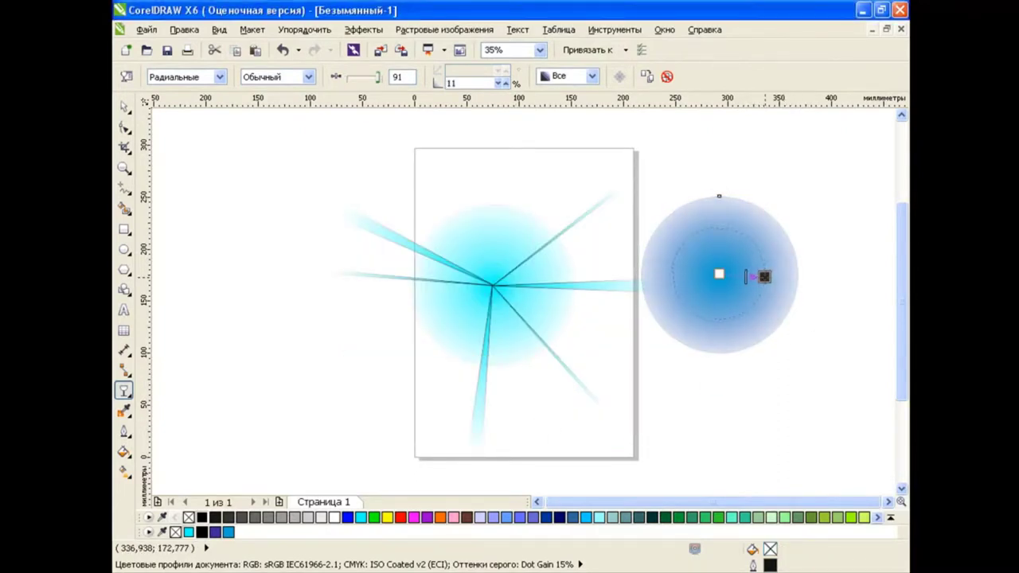
left_click_drag(762, 277, 769, 276)
key("space")
left_click(234, 283)
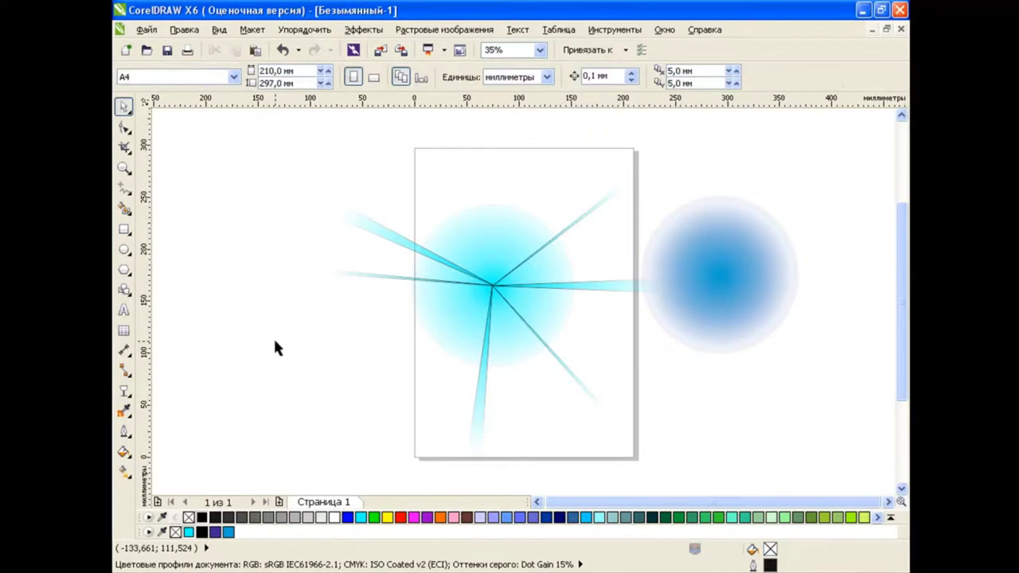
left_click(125, 271)
Draw a four-point star, pull its inner nodes to the centre, and fill it light cyan #61FFFF.
left_click(198, 287)
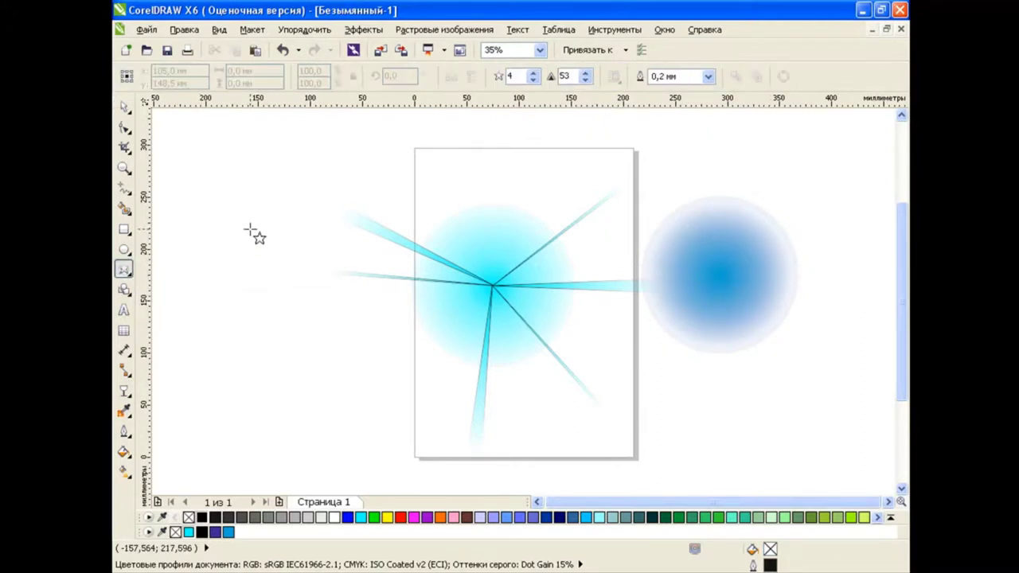
mouse_move(230, 194)
left_mouse_down()
mouse_move(412, 348)
mouse_move(425, 390)
left_mouse_up()
left_click(125, 128)
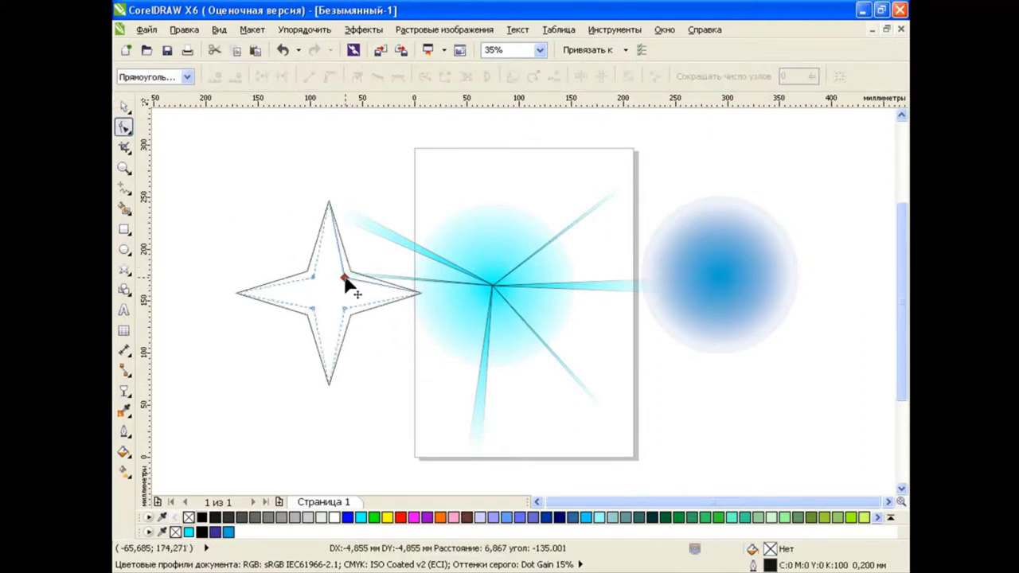
left_click_drag(350, 273, 330, 291)
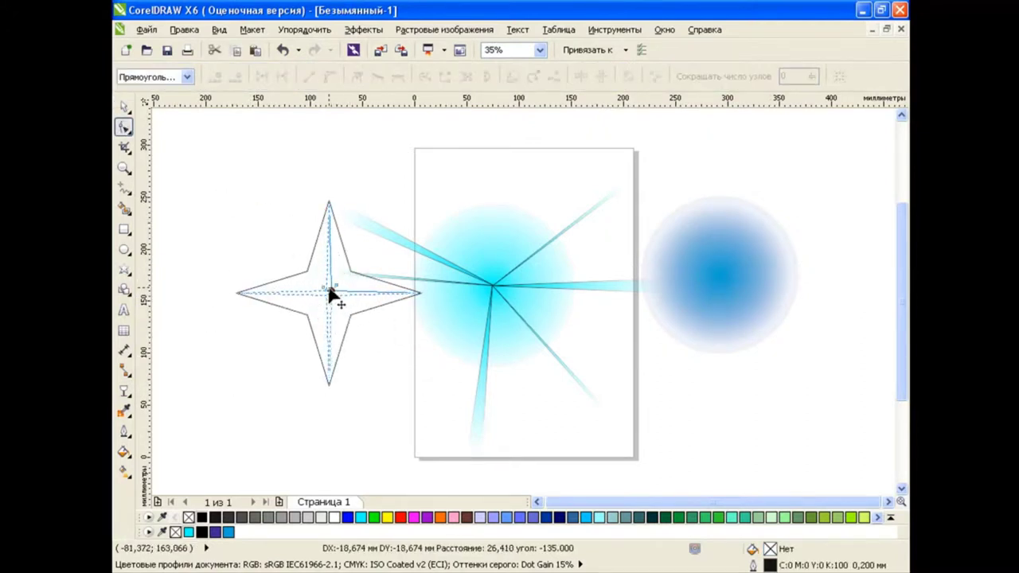
left_click(360, 518)
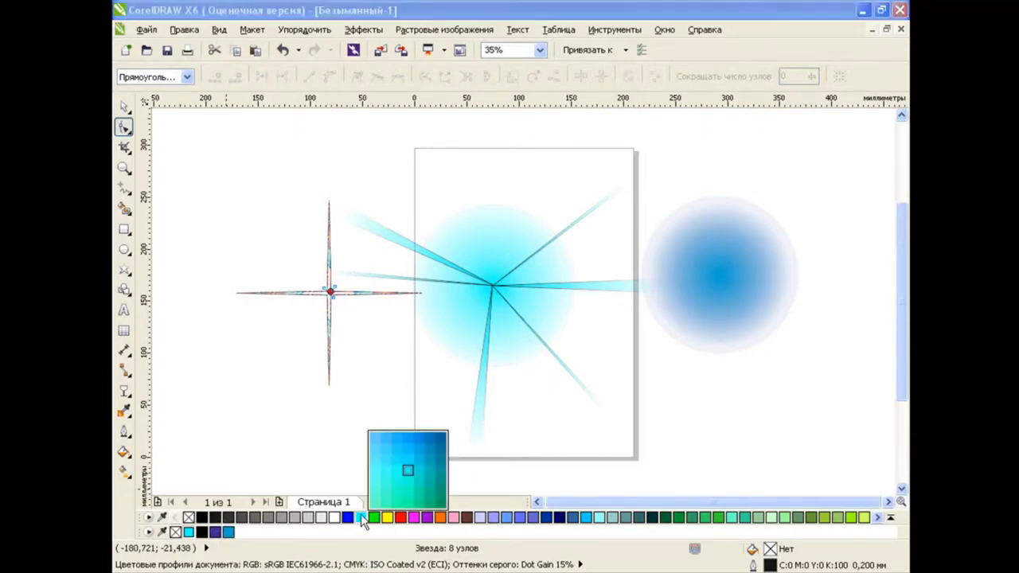
left_click(376, 470)
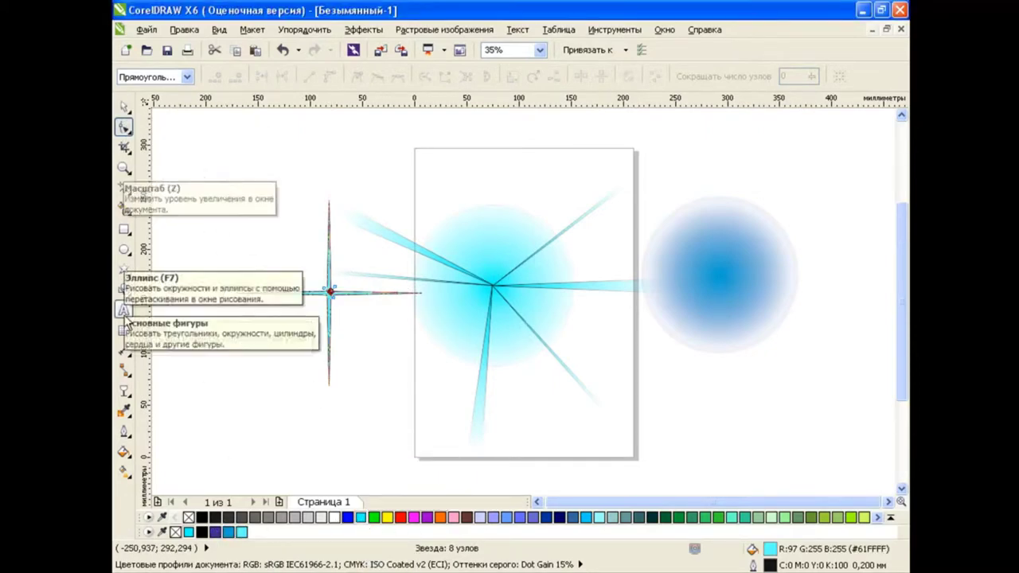
Change the star's fill to pale cyan #C2FFFF in Uniform Fill.
left_click(124, 451)
left_click(204, 450)
left_click(368, 175)
left_click(384, 220)
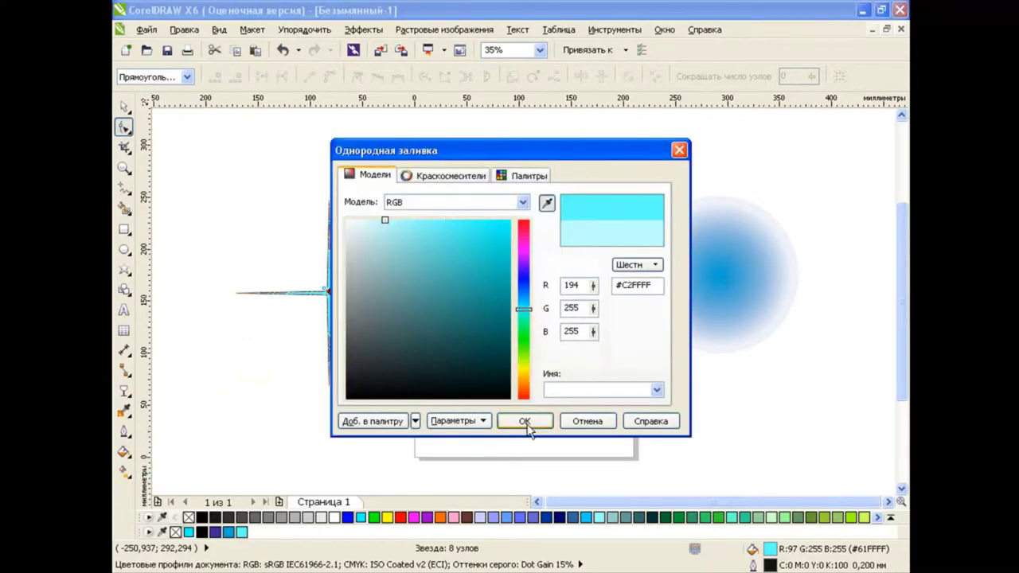
left_click(524, 421)
left_click(271, 374)
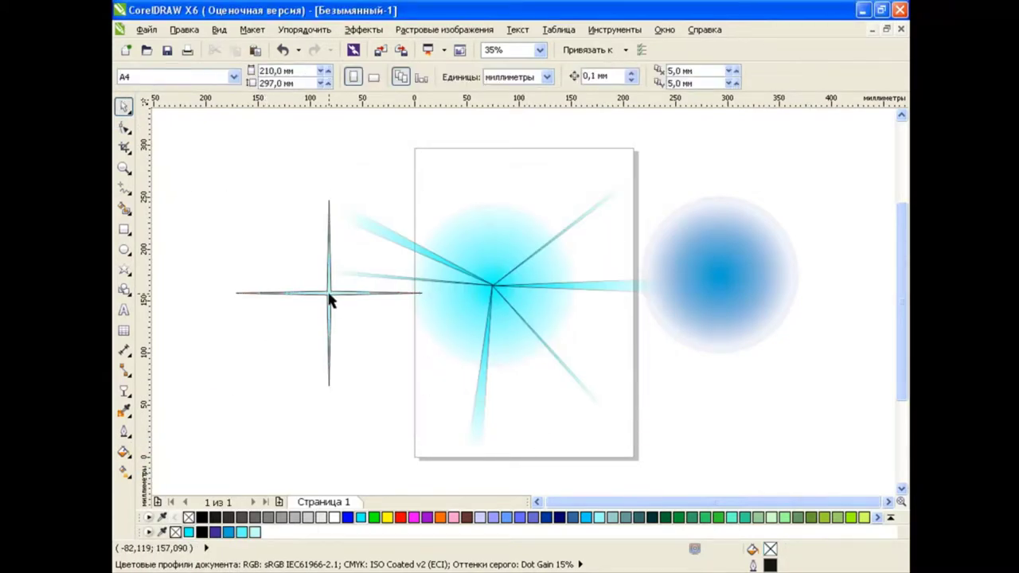
Center the star on the blue dot, add two rotated copies, and group them with the dot.
left_click_drag(328, 292, 719, 276)
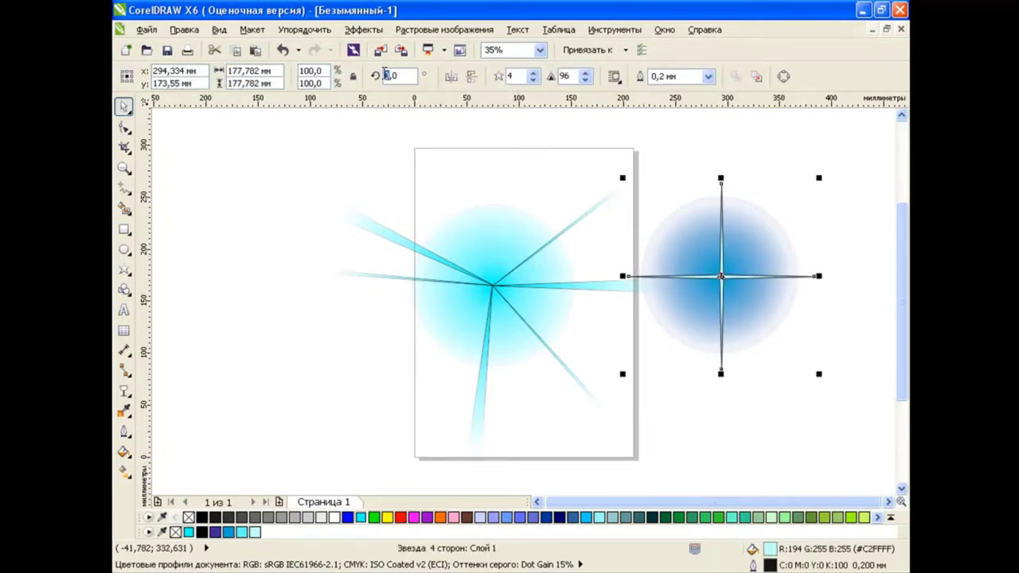
type("30")
key("Return")
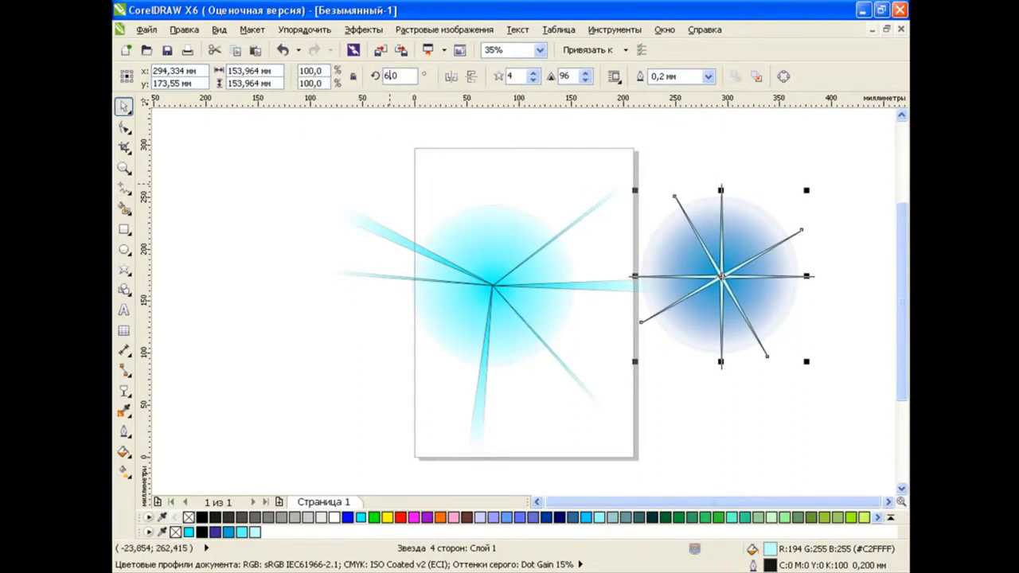
key("Return")
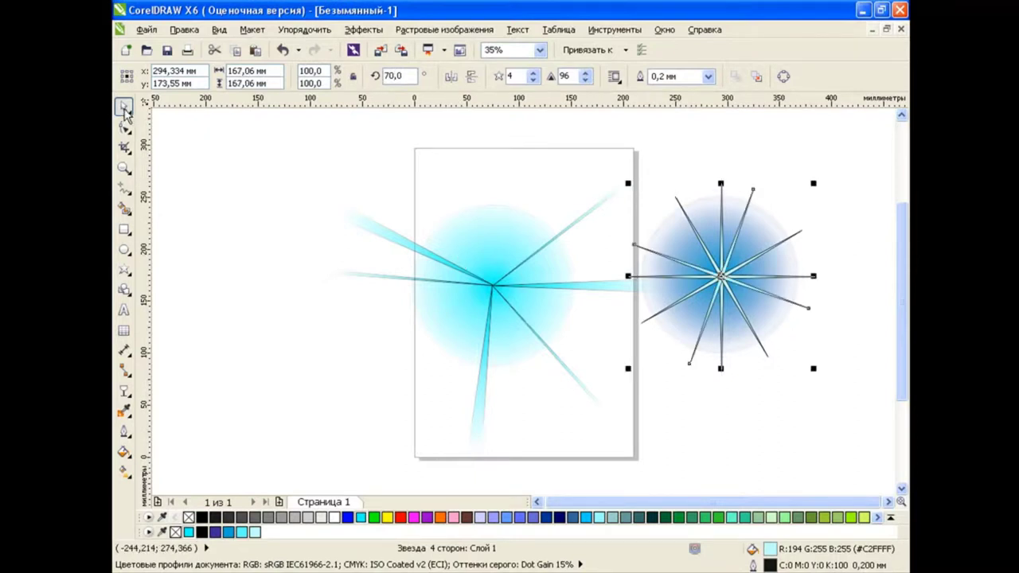
left_click(125, 112)
left_click_drag(835, 444, 603, 151)
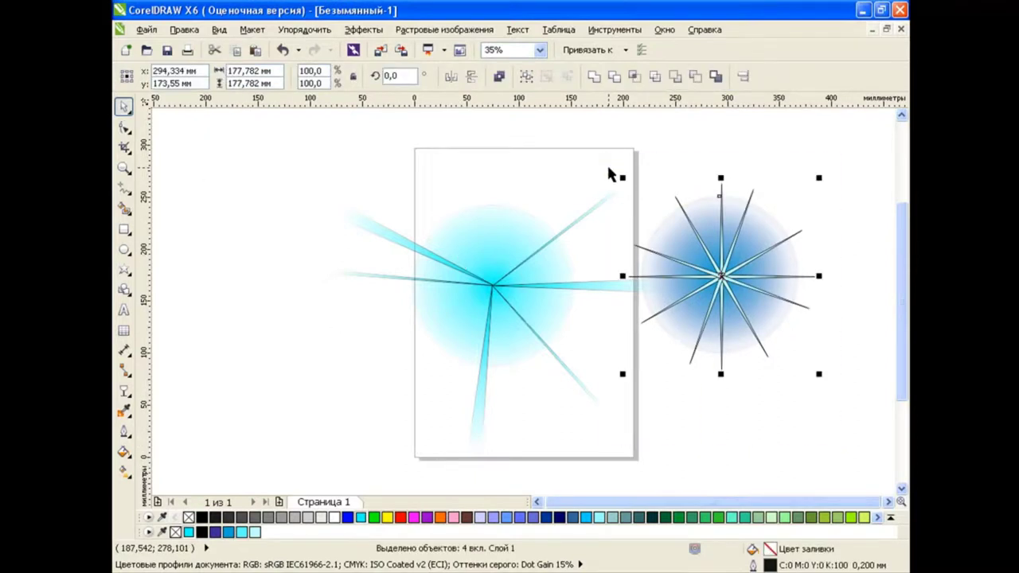
left_click(526, 76)
left_click(756, 440)
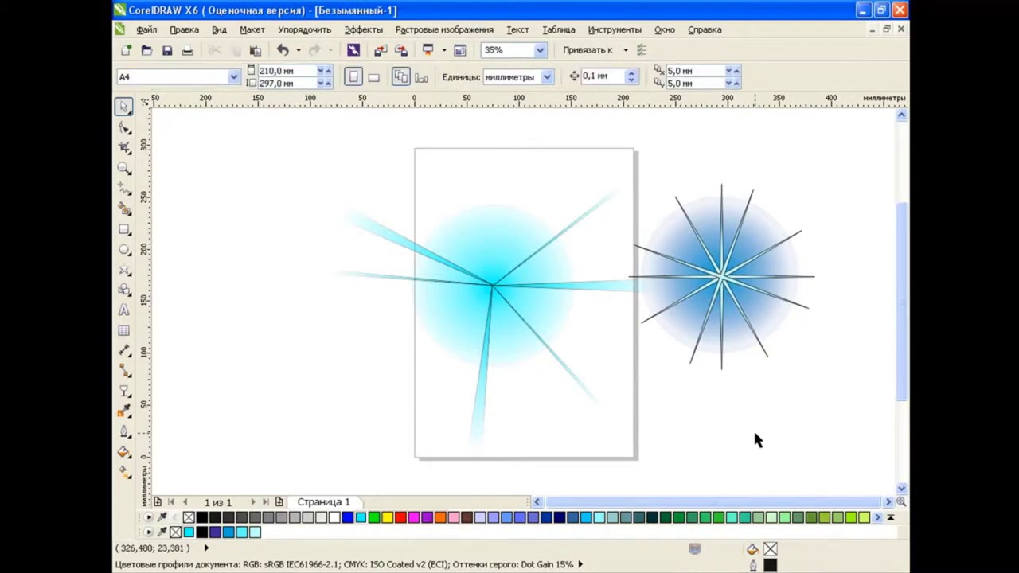
Copy the sparkle group to the left and delete the copy's blue dot.
left_click_drag(720, 279, 252, 282)
key("Escape")
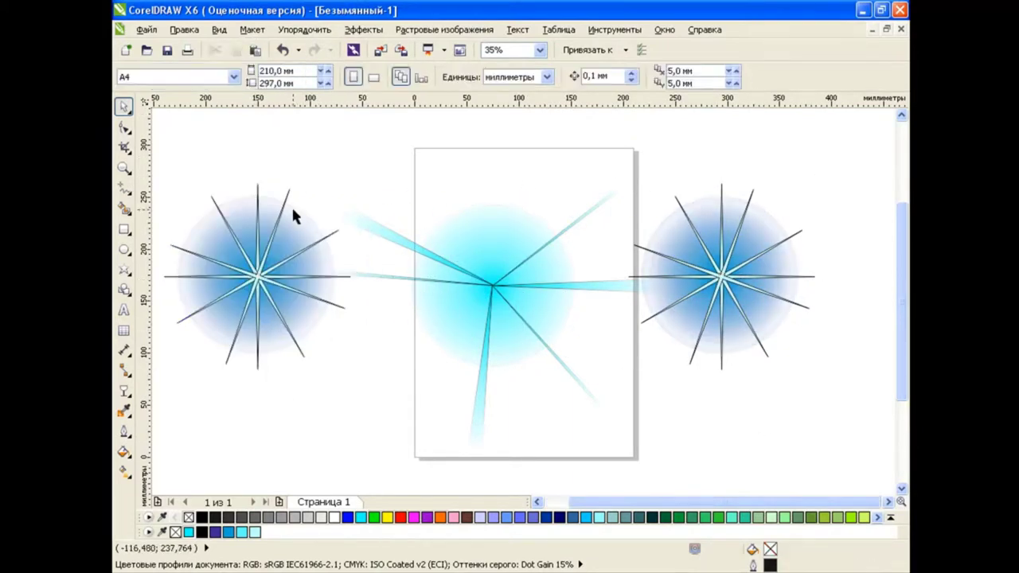
left_click(293, 213)
key("Delete")
mouse_move(398, 417)
left_mouse_down()
mouse_move(166, 183)
mouse_move(204, 164)
left_mouse_up()
scroll(707, 282, "right", 2)
key("Escape")
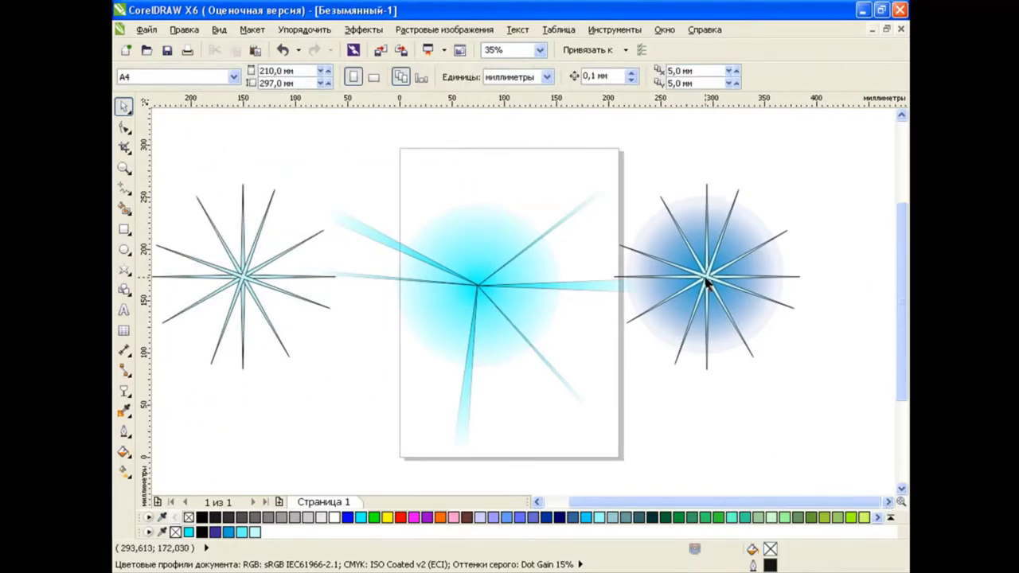
Shrink the sparkle onto the right ray's tip and copy it to the upper-left and bottom ray tips.
left_click(707, 283)
mouse_move(807, 374)
left_mouse_down()
mouse_move(724, 295)
mouse_move(635, 285)
left_mouse_up()
left_click(697, 361)
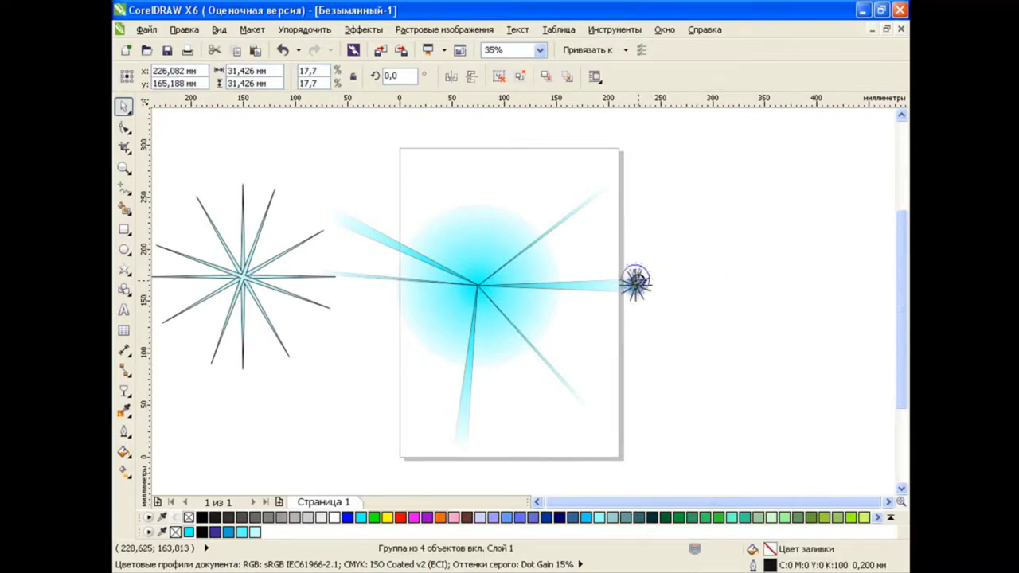
mouse_move(635, 285)
left_mouse_down()
mouse_move(630, 204)
mouse_move(337, 214)
left_mouse_up()
left_click(682, 230)
right_click(691, 368)
key("Escape")
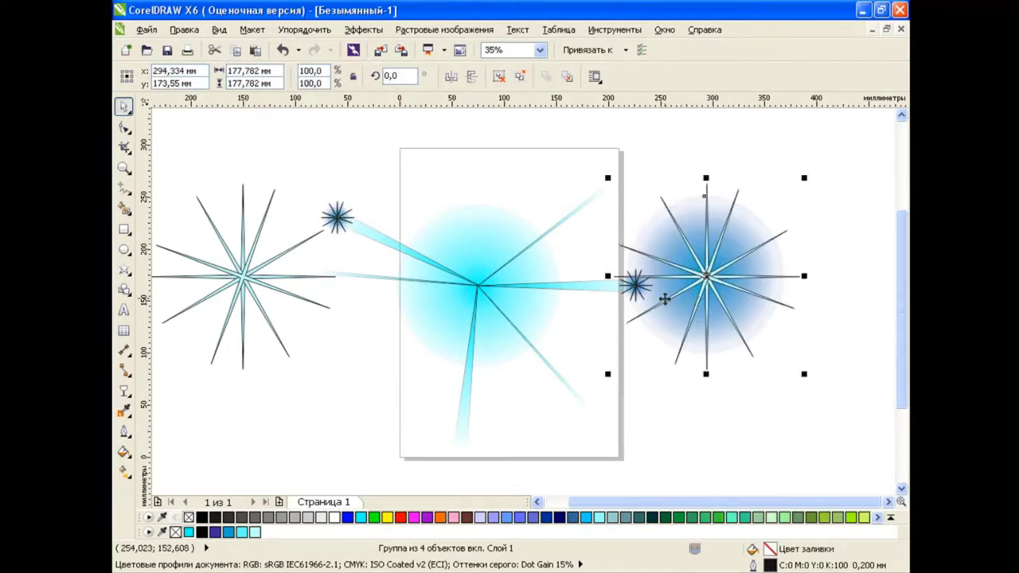
left_click_drag(635, 285, 488, 430)
left_click(506, 447)
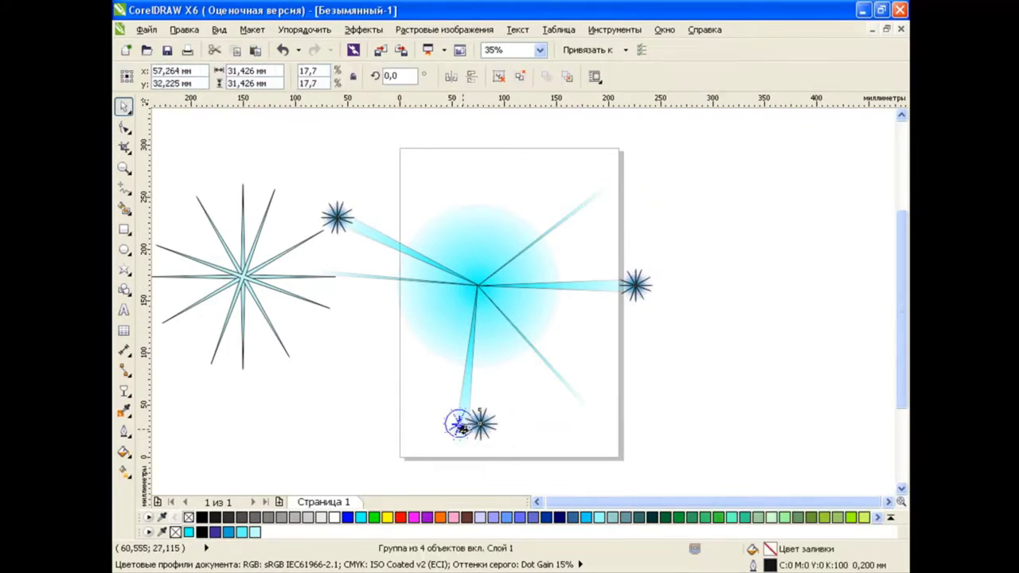
Shrink the left star to about 40 mm and copy it to the page top, undoing a stray move.
left_click(278, 316)
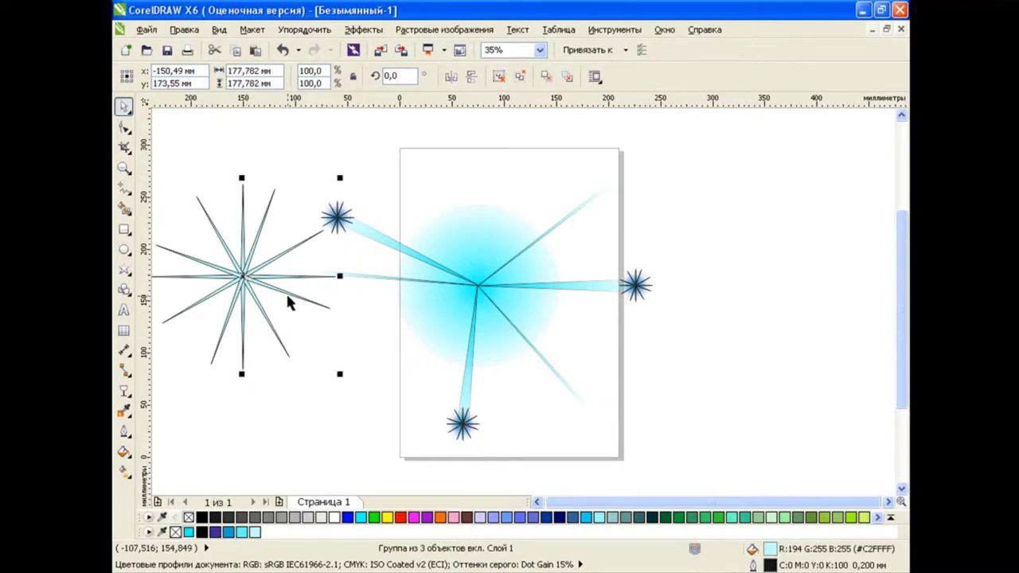
left_click_drag(336, 302, 270, 302)
left_click_drag(242, 251, 514, 168)
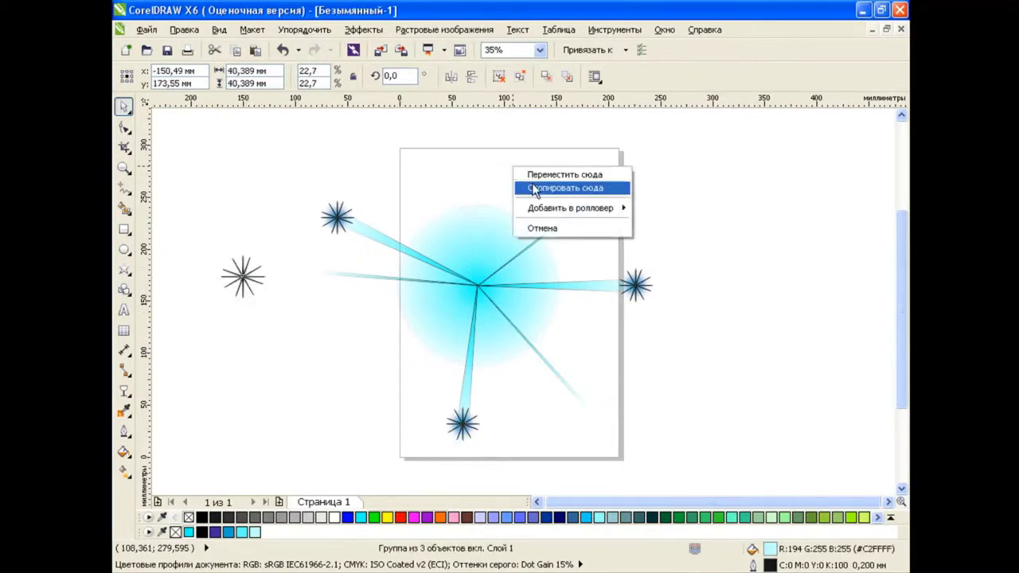
left_click(533, 190)
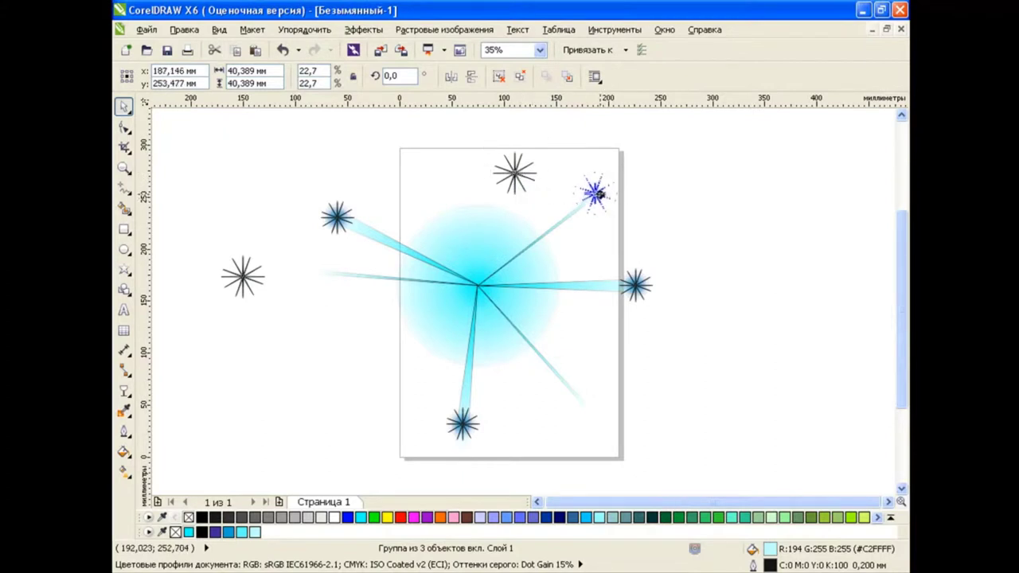
left_click_drag(519, 179, 597, 195)
left_click(721, 259)
left_click(597, 202)
left_click(687, 208)
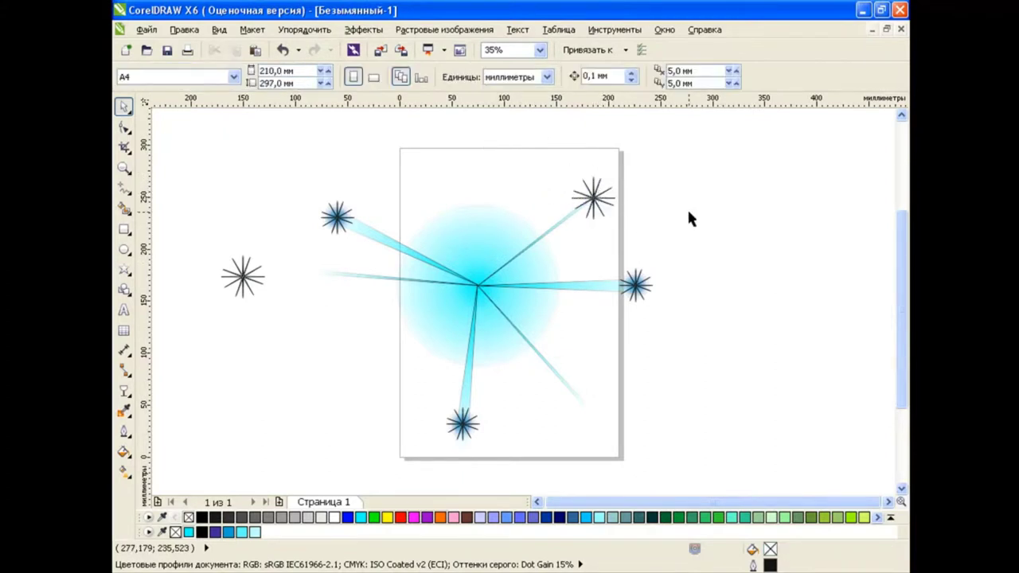
key("ctrl+z")
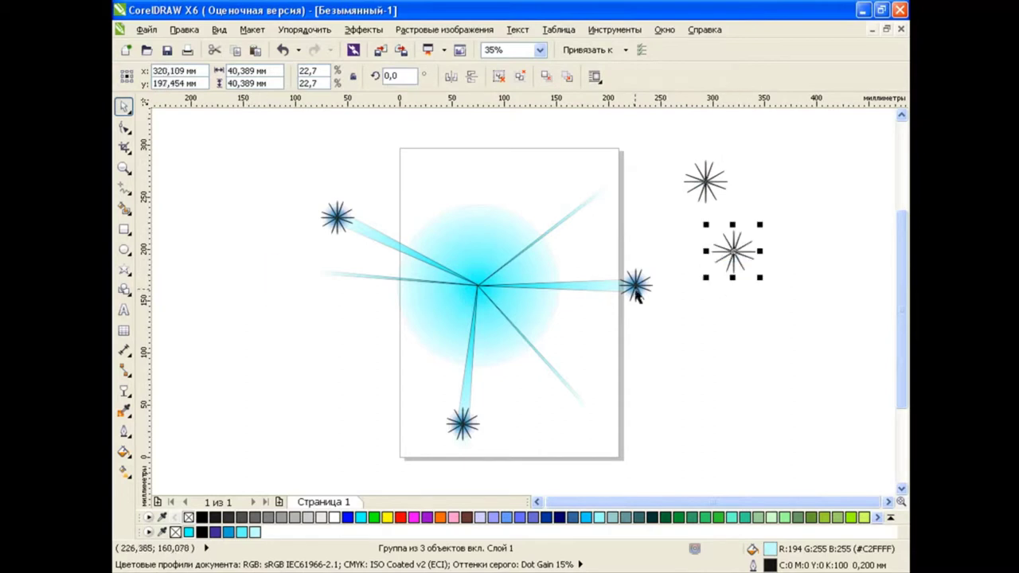
Copy stars onto the top-right, lower-right and left ray ends, and save as салют.cdr.
mouse_move(732, 255)
left_mouse_down()
mouse_move(595, 193)
mouse_move(580, 401)
left_mouse_up()
left_click(653, 230)
left_click(620, 414)
left_click(625, 405)
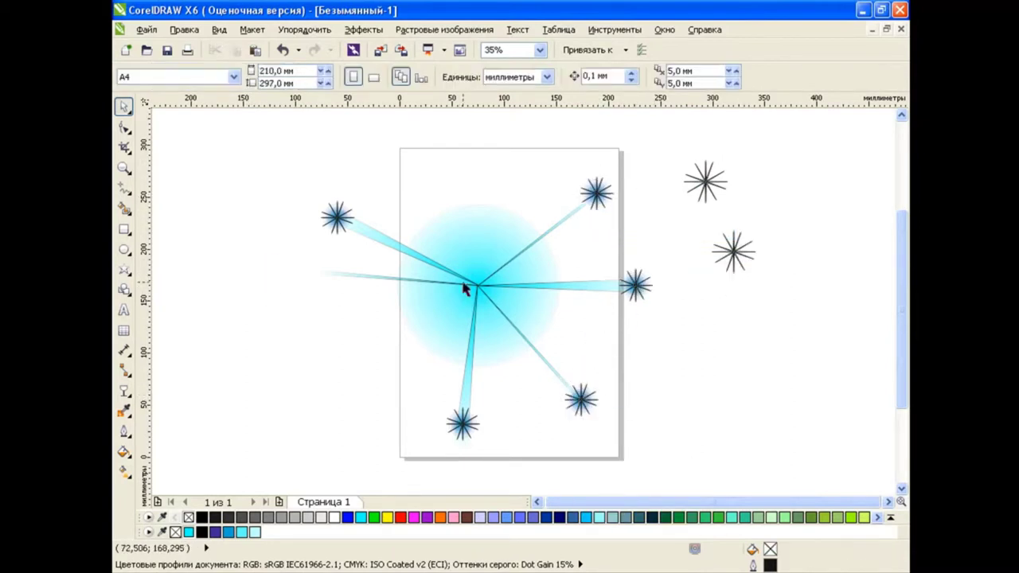
left_click_drag(350, 225, 350, 279)
left_click(366, 293)
left_click(351, 342)
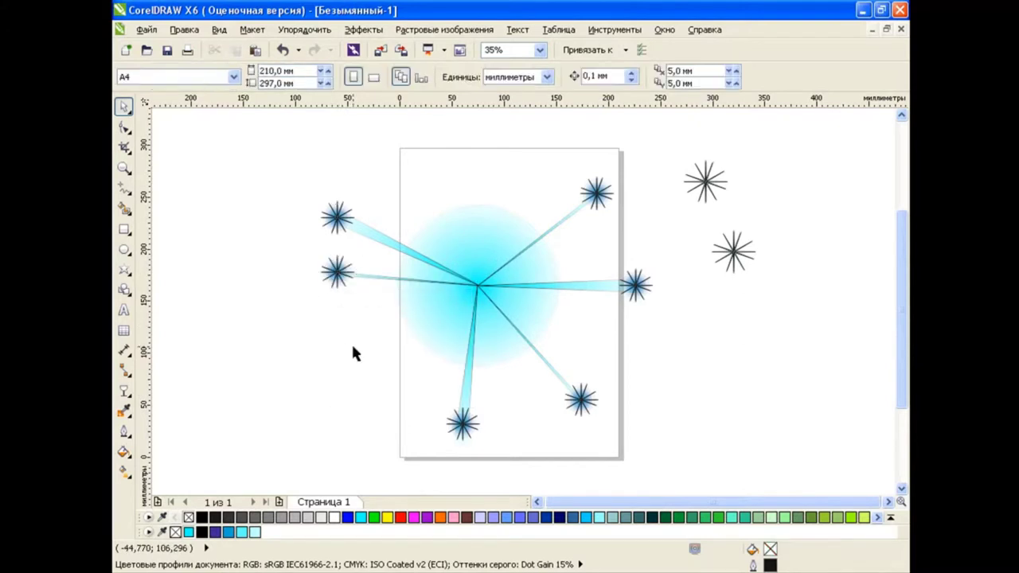
key("ctrl+s")
left_click(581, 281)
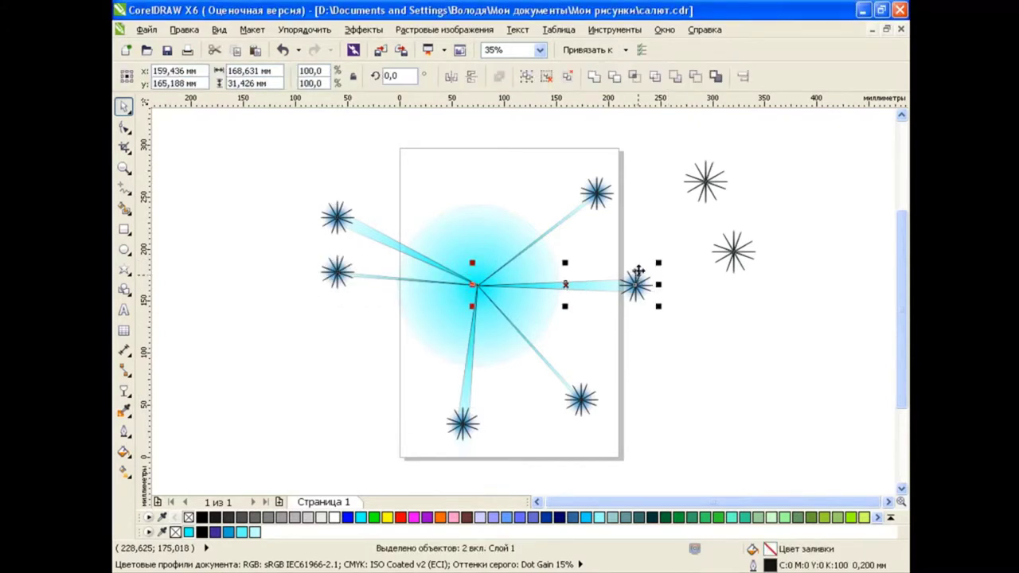
Group the three ray-and-star pieces into one group.
left_click(333, 214)
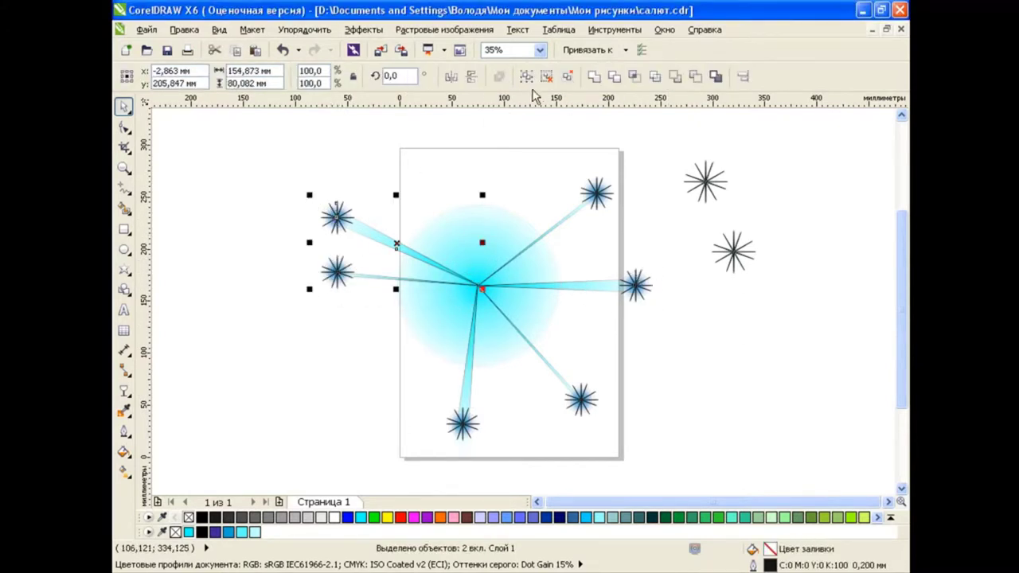
left_click(470, 363)
left_click(652, 286, "shift")
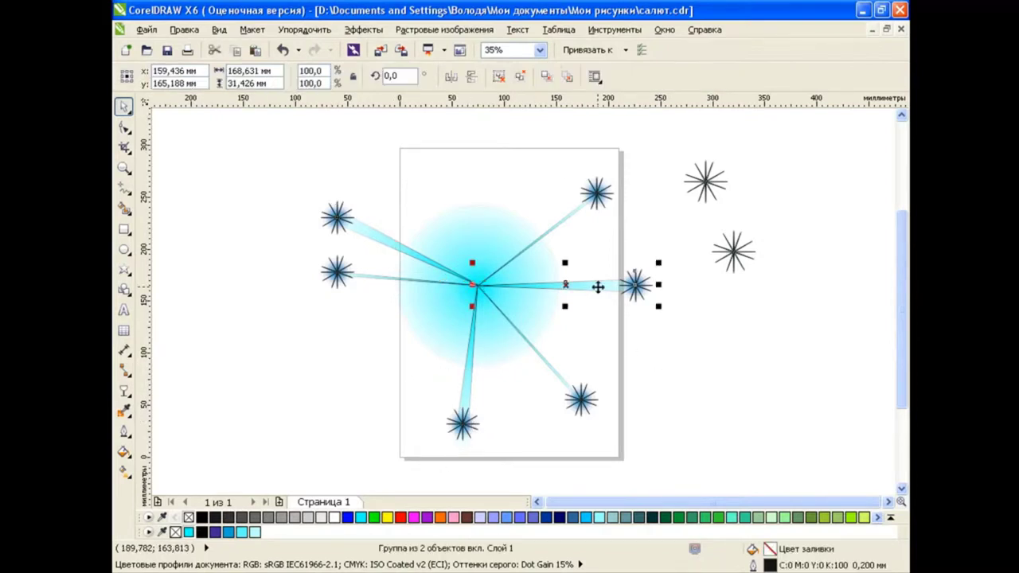
left_click(468, 371, "shift")
left_click(526, 75)
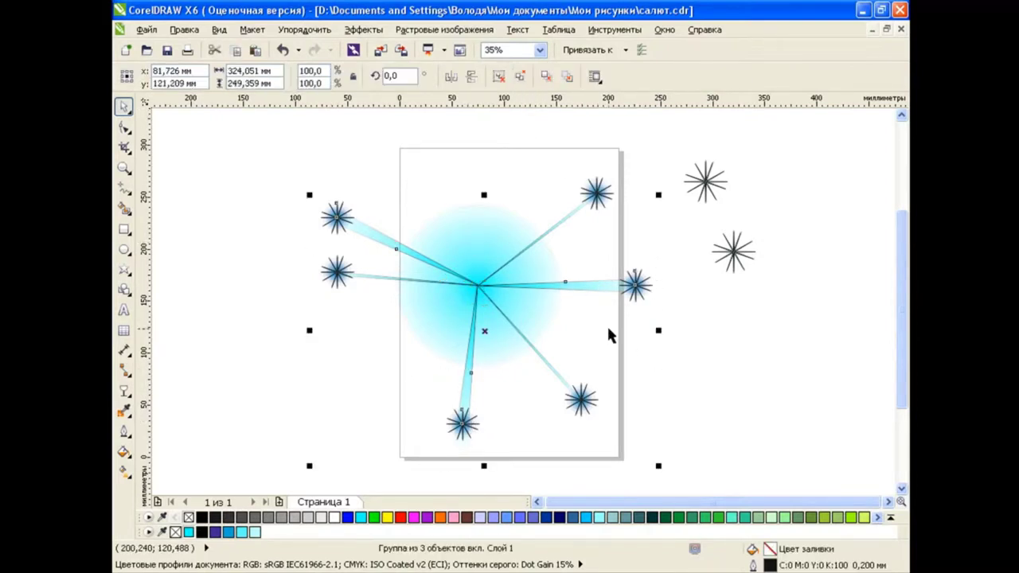
Rotate off a copy of the group and shrink it to 57.3%.
left_click(484, 335)
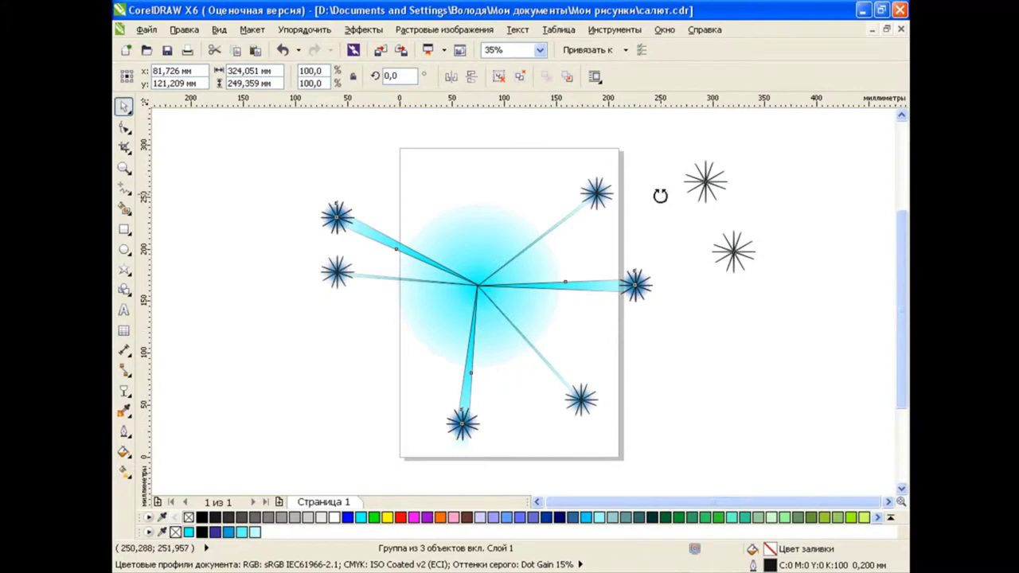
left_click_drag(660, 198, 697, 341)
left_click_drag(525, 313, 496, 301)
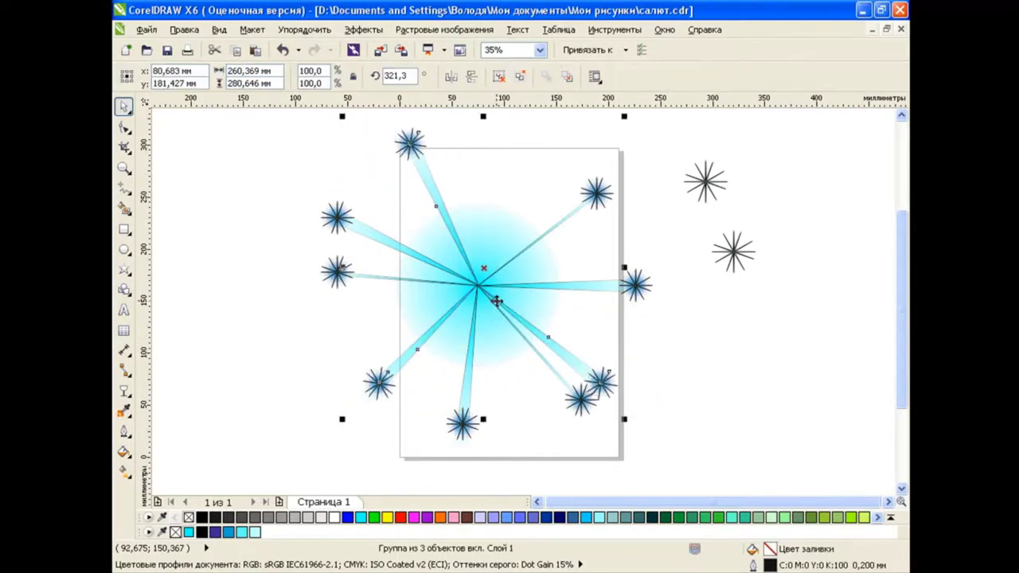
left_click_drag(342, 116, 382, 156)
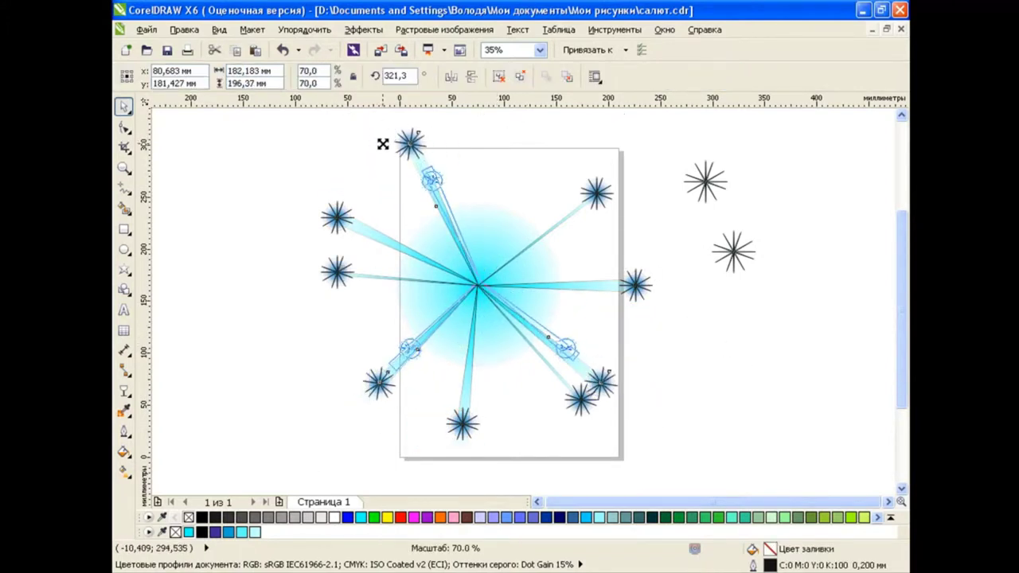
left_click_drag(483, 270, 480, 274)
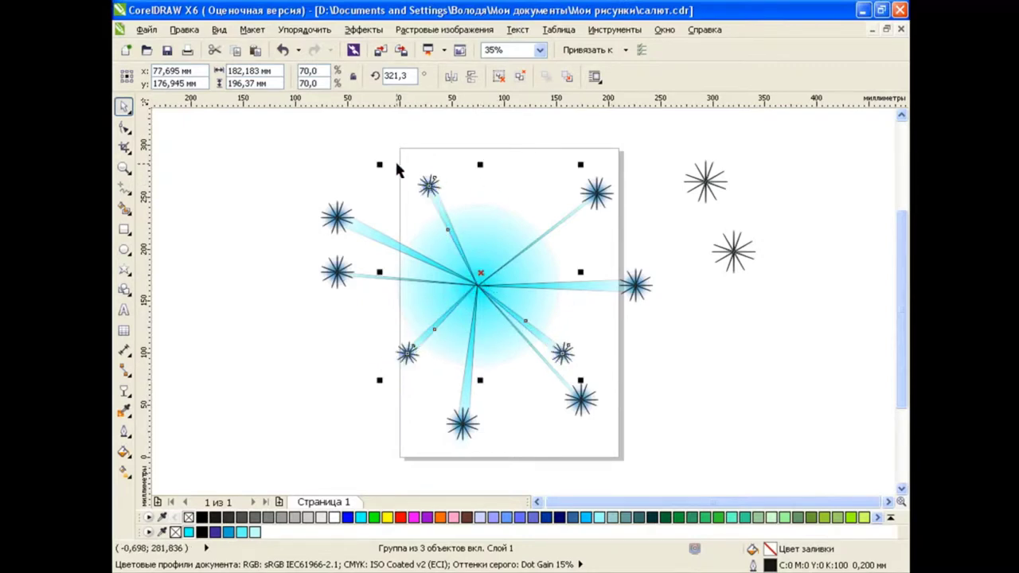
left_click_drag(380, 165, 399, 186)
scroll(487, 291, "up", 3)
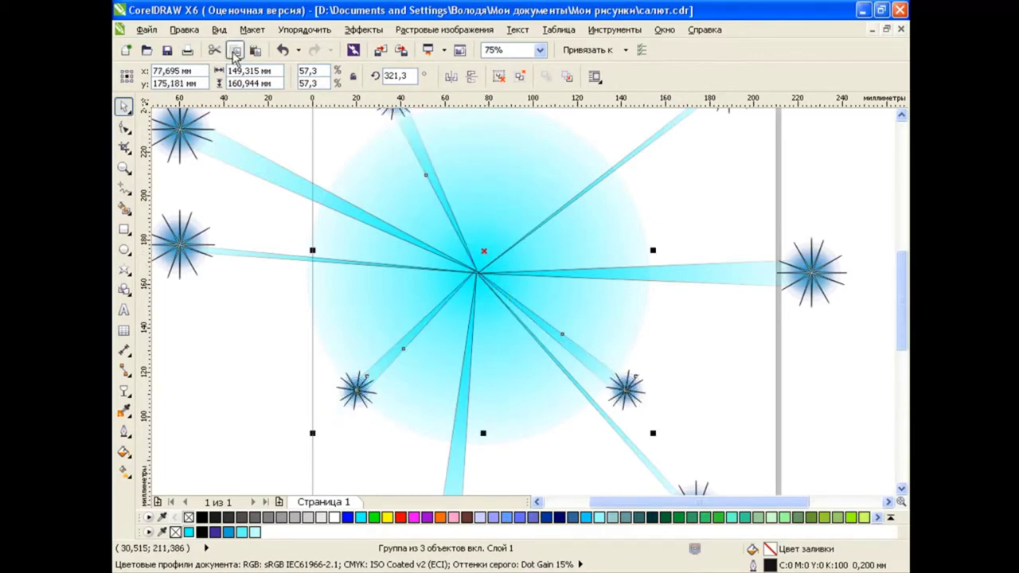
Rotate the smaller copy to 35.1° and settle it between the long rays.
left_click(484, 253)
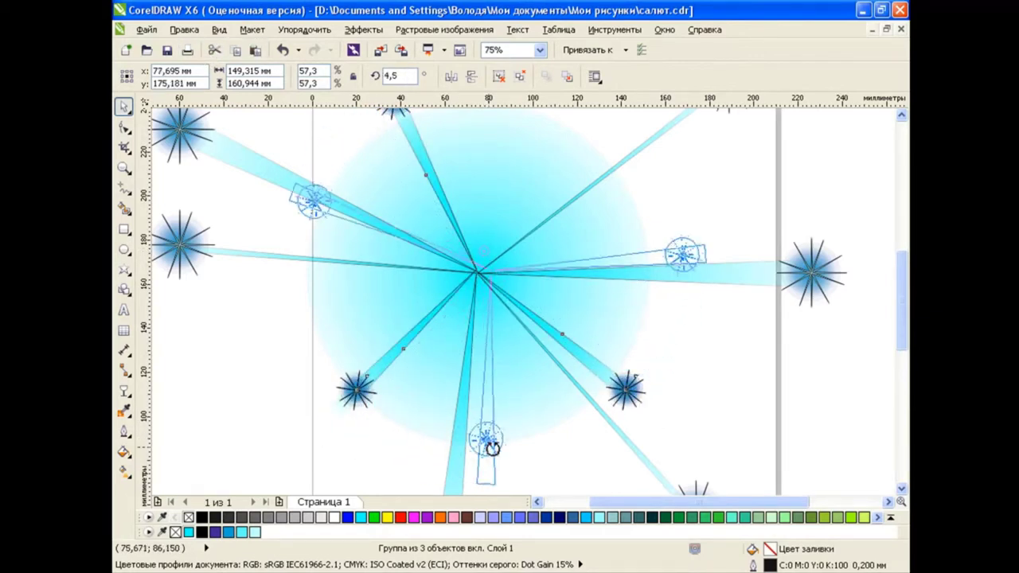
left_click_drag(314, 437, 608, 393)
left_click(539, 239)
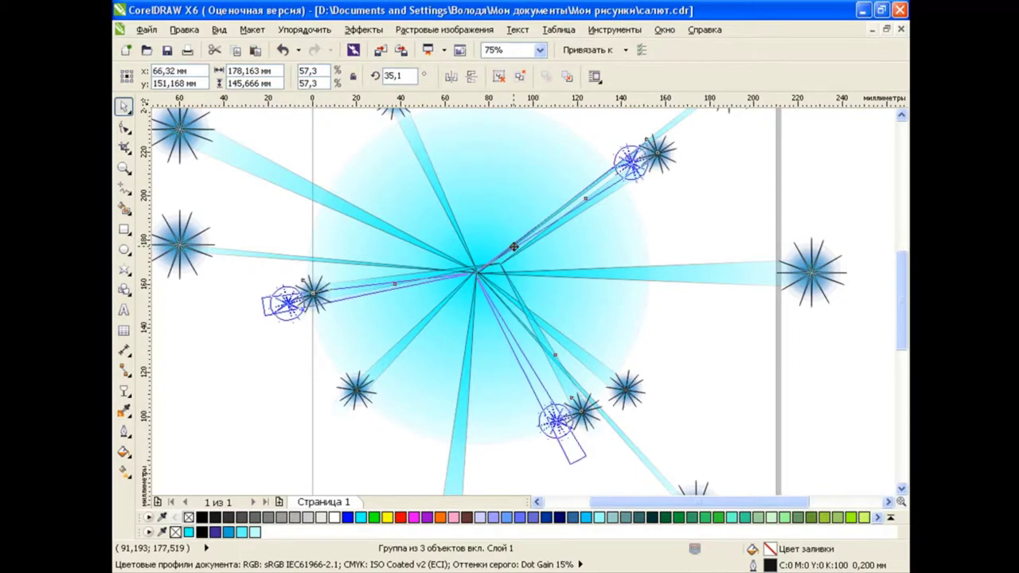
left_click_drag(540, 238, 517, 248)
key("F3")
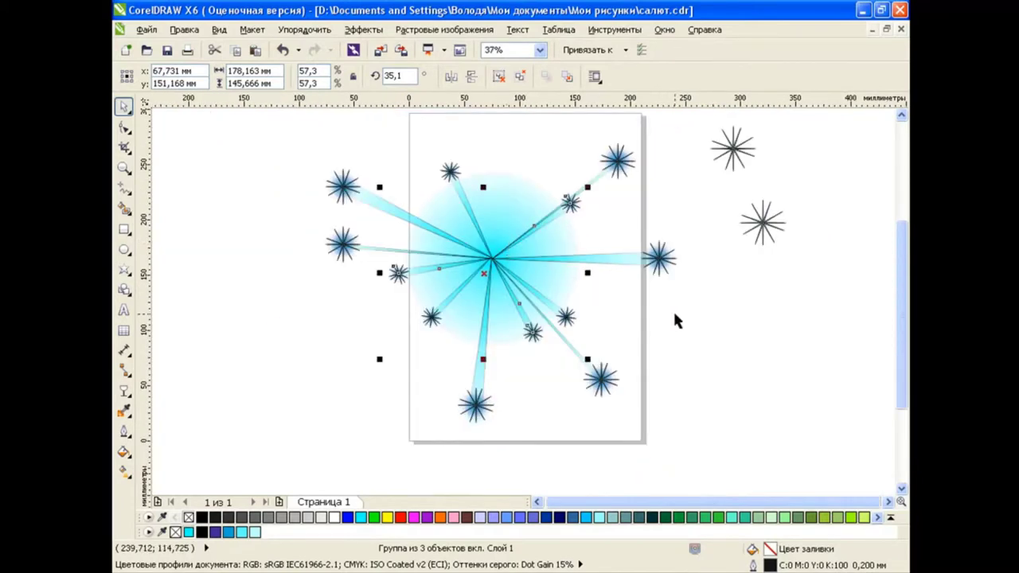
left_click(672, 309)
scroll(796, 342, "up", 1)
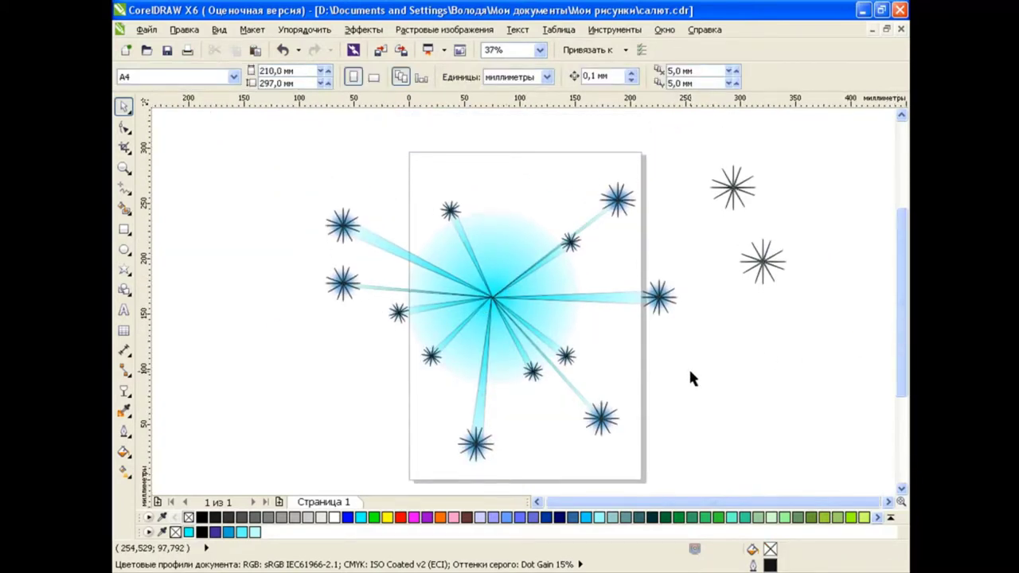
left_click(572, 246)
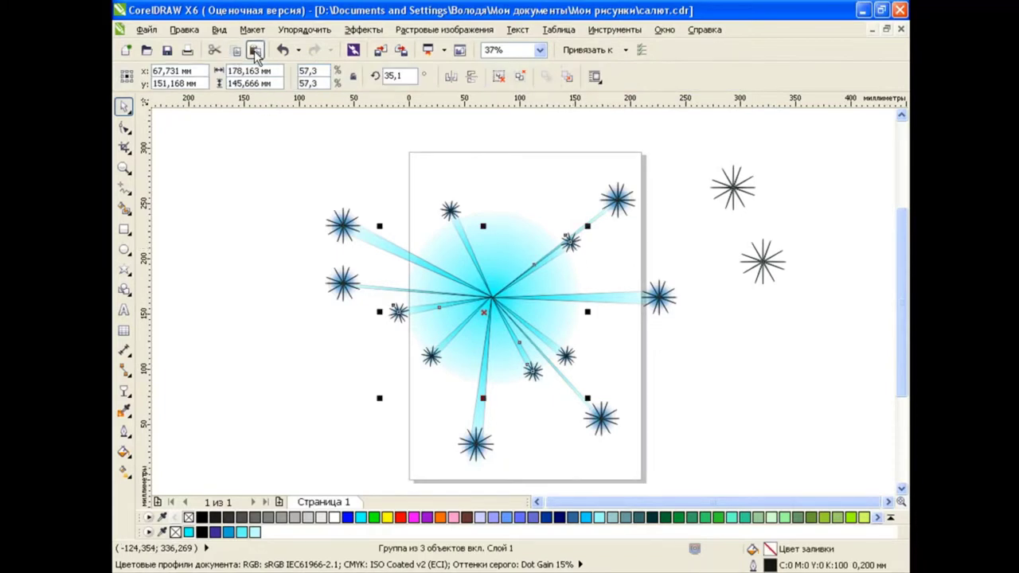
Make a 38.2% copy of the group, rotate it to 58.3° and ungroup it.
scroll(517, 283, "up", 1)
mouse_move(660, 170)
left_mouse_down()
mouse_move(595, 199)
mouse_move(532, 164)
left_mouse_up()
left_click(519, 274)
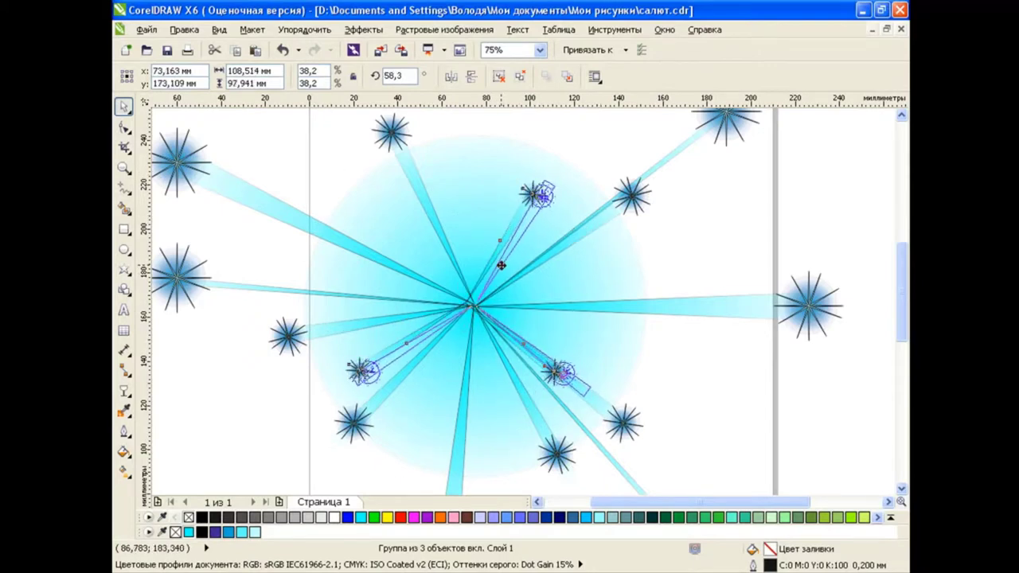
left_click_drag(502, 264, 503, 265)
left_click(499, 78)
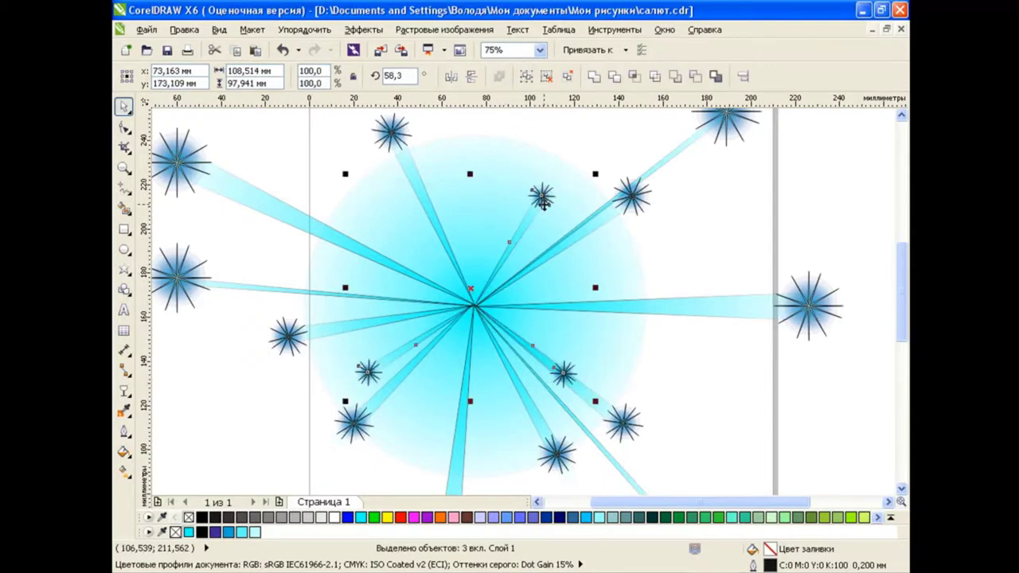
Delete the small star on the top short ray.
left_click(567, 78)
left_click(541, 203)
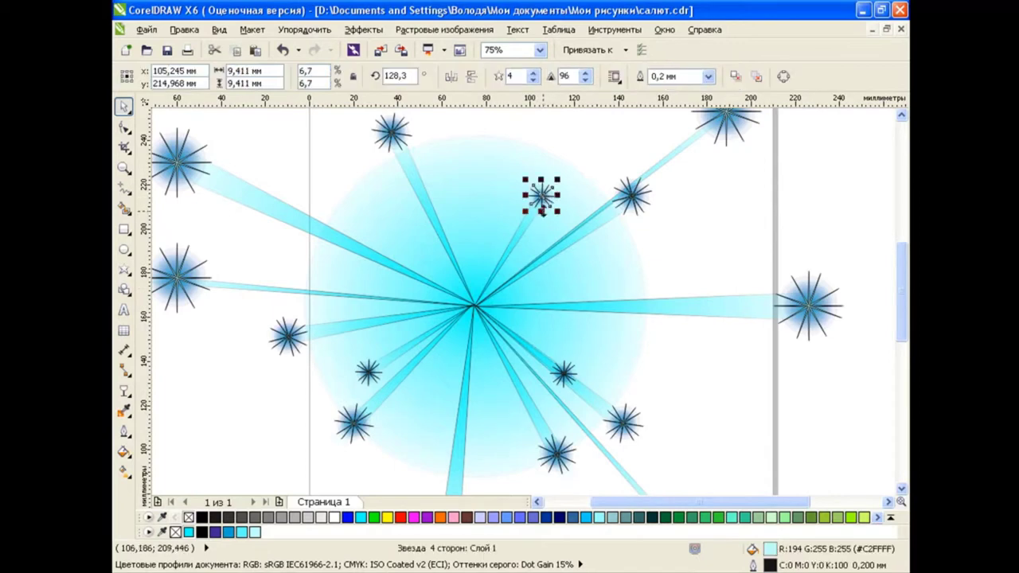
key("Escape")
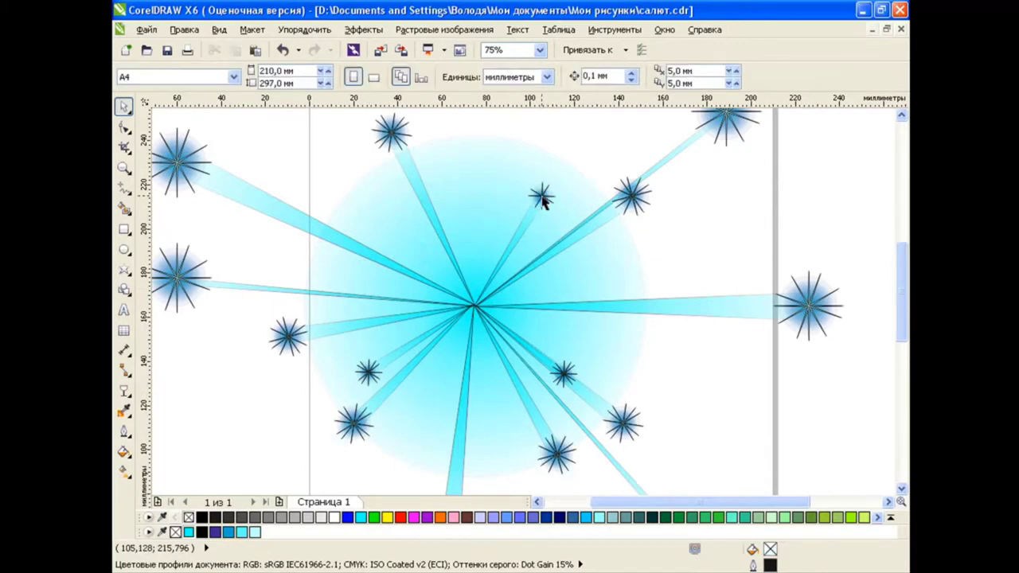
left_click(282, 50)
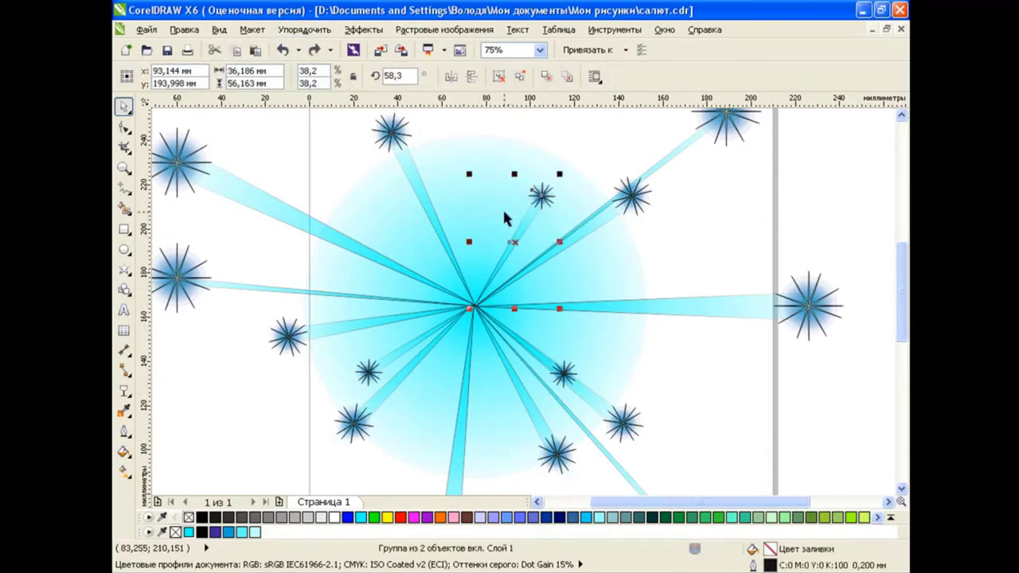
left_click(541, 197, "ctrl")
key("Delete")
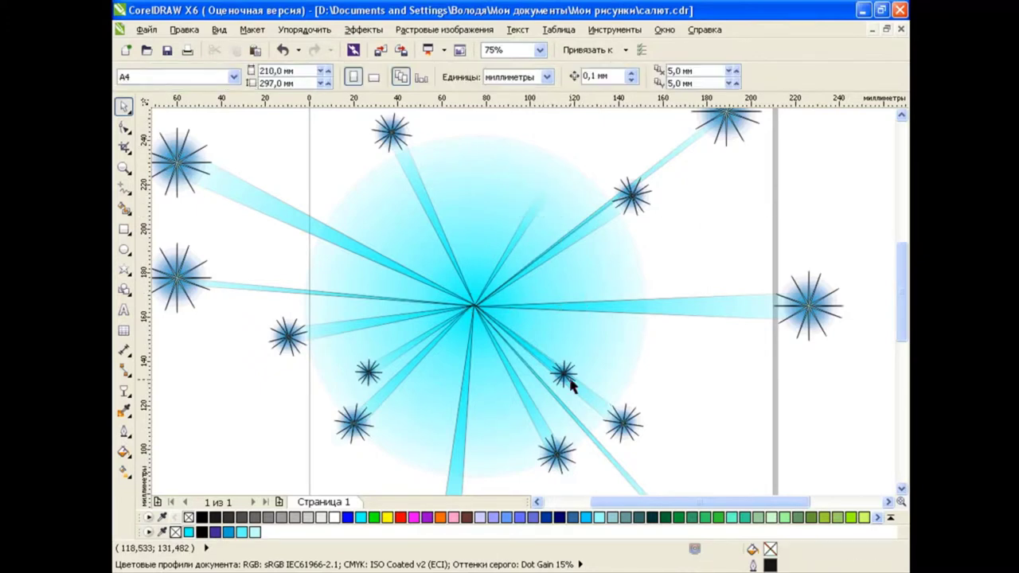
Rotate the lower-right short ray slightly and delete its small star.
left_click(564, 372)
left_click(530, 348)
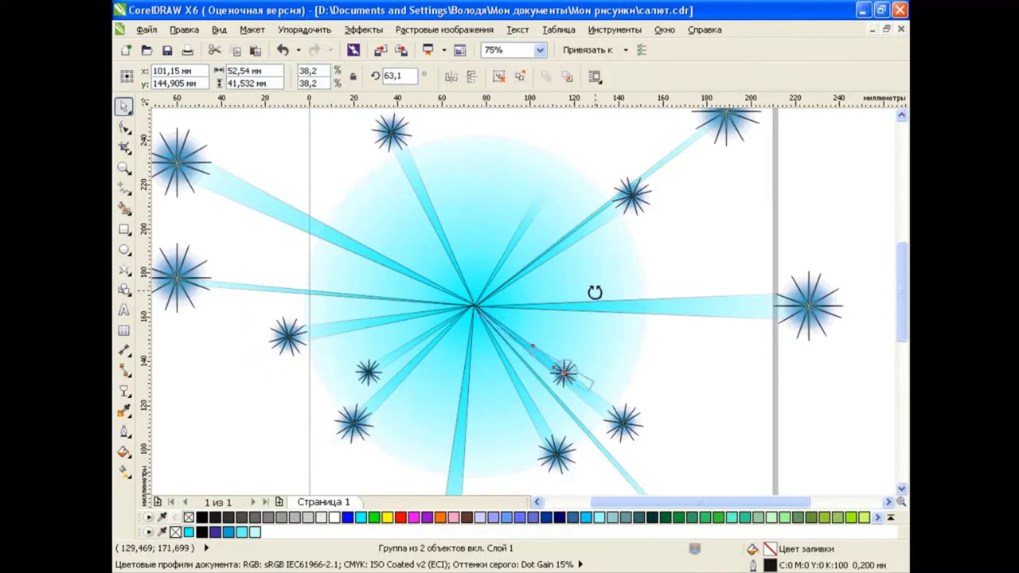
left_click_drag(594, 291, 546, 345)
left_click(576, 355, "shift")
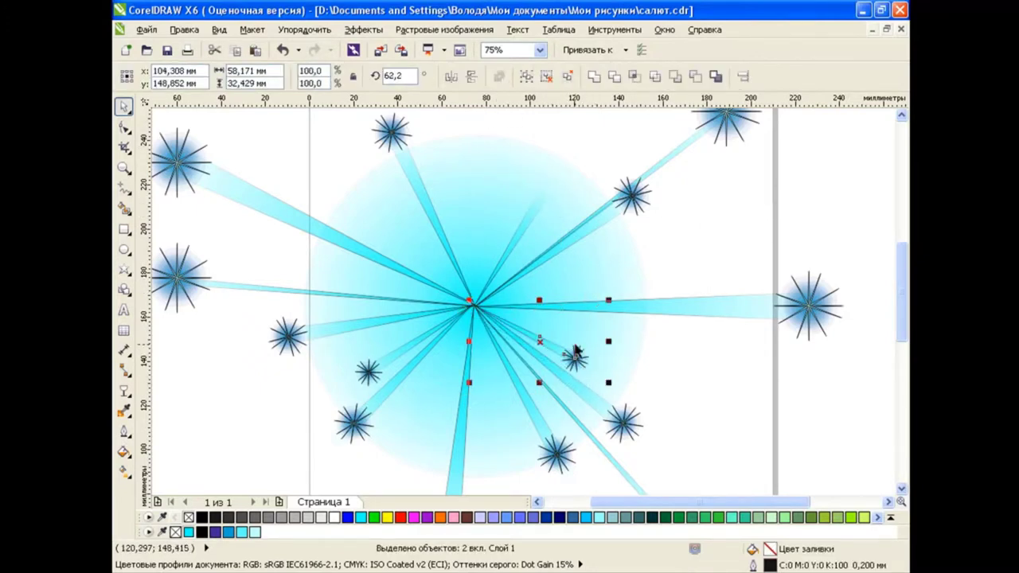
left_click(722, 398)
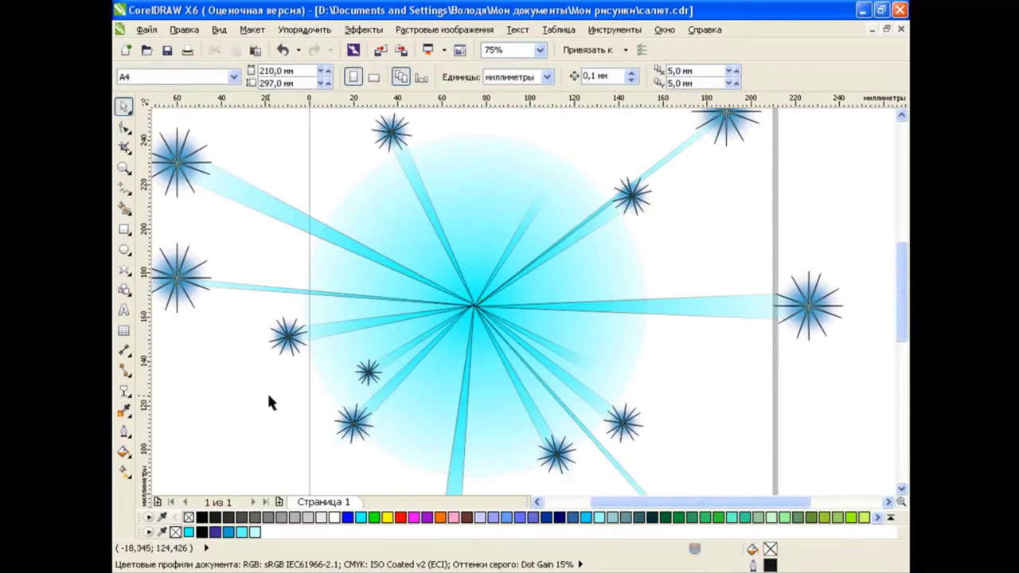
left_click(369, 371)
key("Delete")
Shrink the spare star beside the page to a tiny size.
scroll(502, 298, "down", 1)
left_click(731, 194)
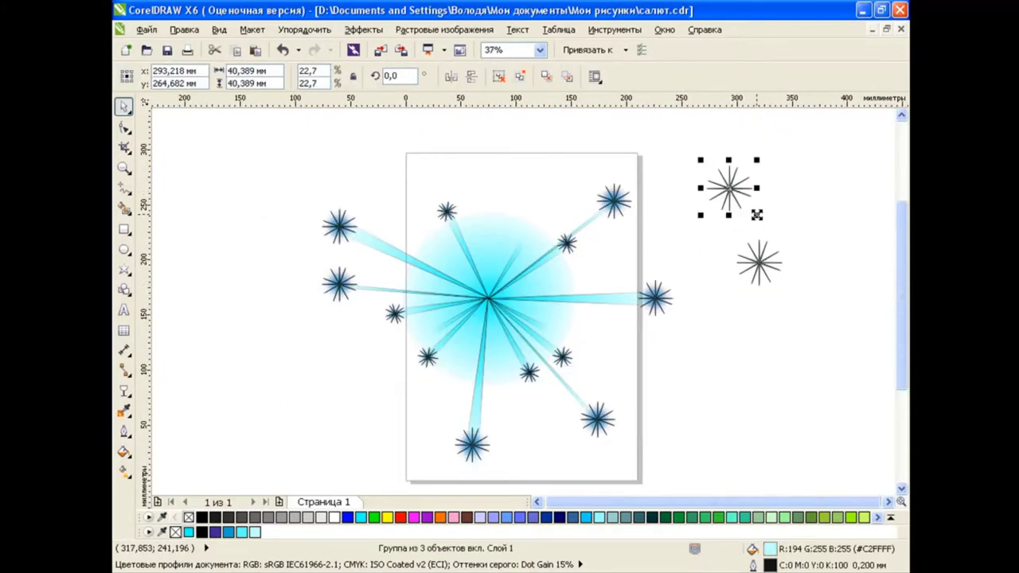
left_click_drag(756, 214, 737, 196)
Place the tiny spare star on the top short ray's tip.
left_click_drag(521, 246, 519, 245)
scroll(519, 246, "up", 1)
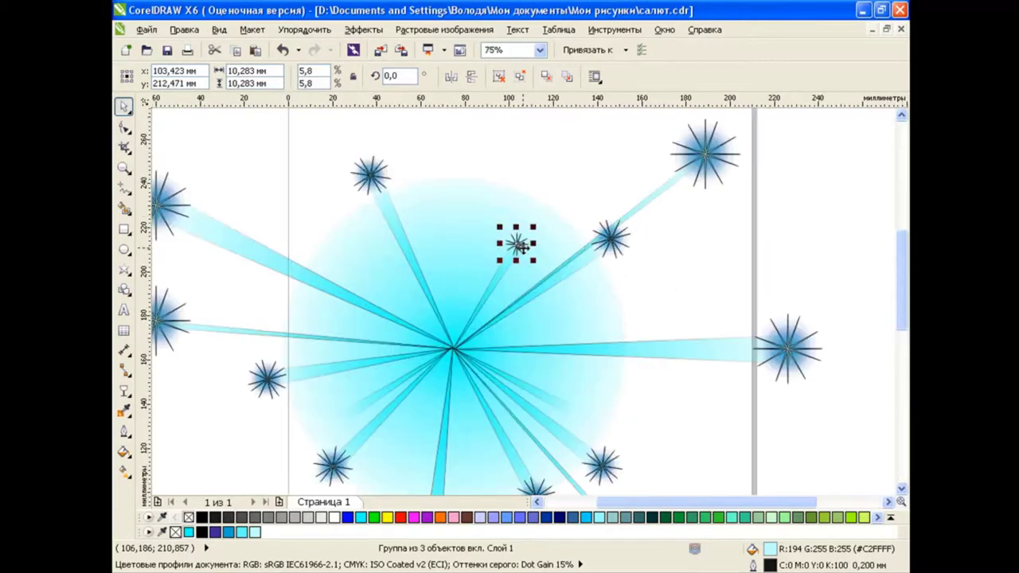
scroll(518, 254, "up", 1)
scroll(516, 263, "down", 1)
right_click(559, 385)
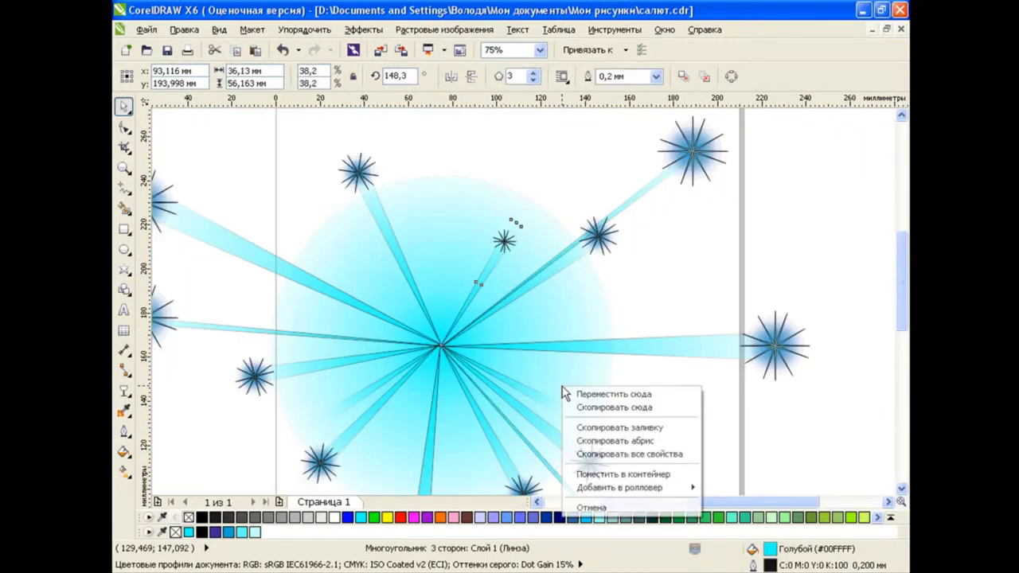
left_click(613, 391)
left_click(315, 50)
left_click_drag(495, 236, 585, 390)
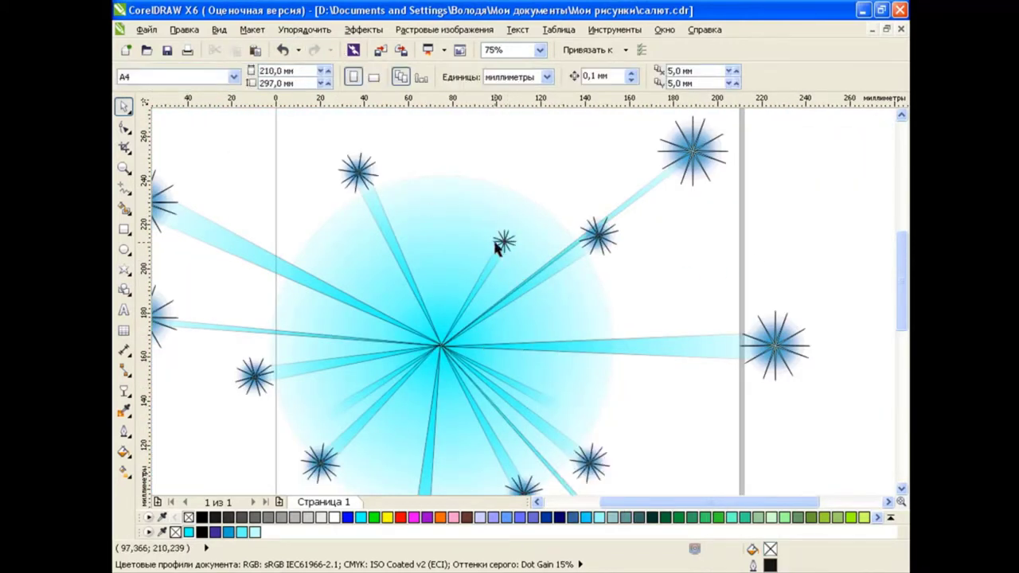
key("Escape")
Copy the small star onto the lower-right and lower-left short rays.
left_click(504, 241)
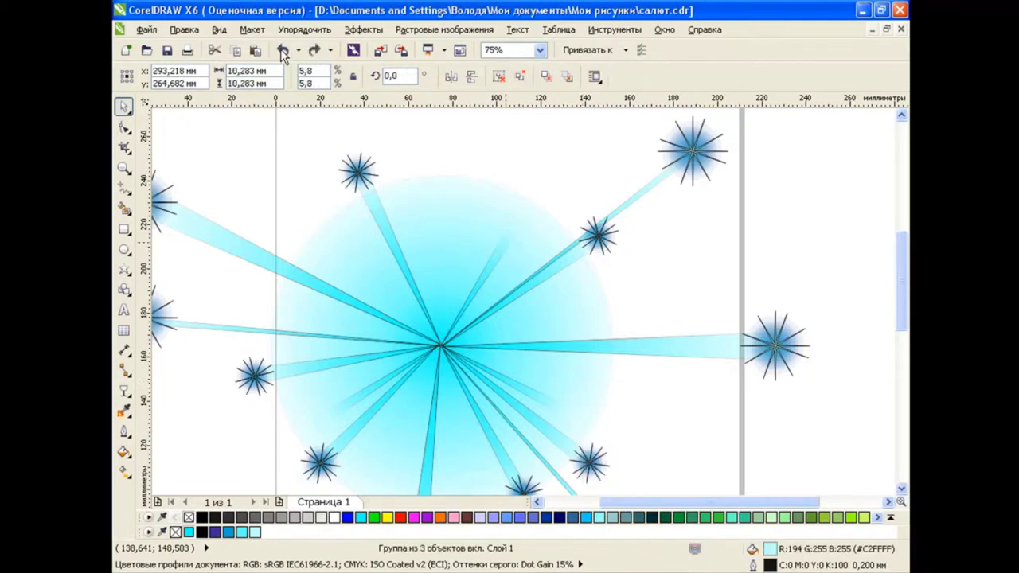
left_click(561, 240)
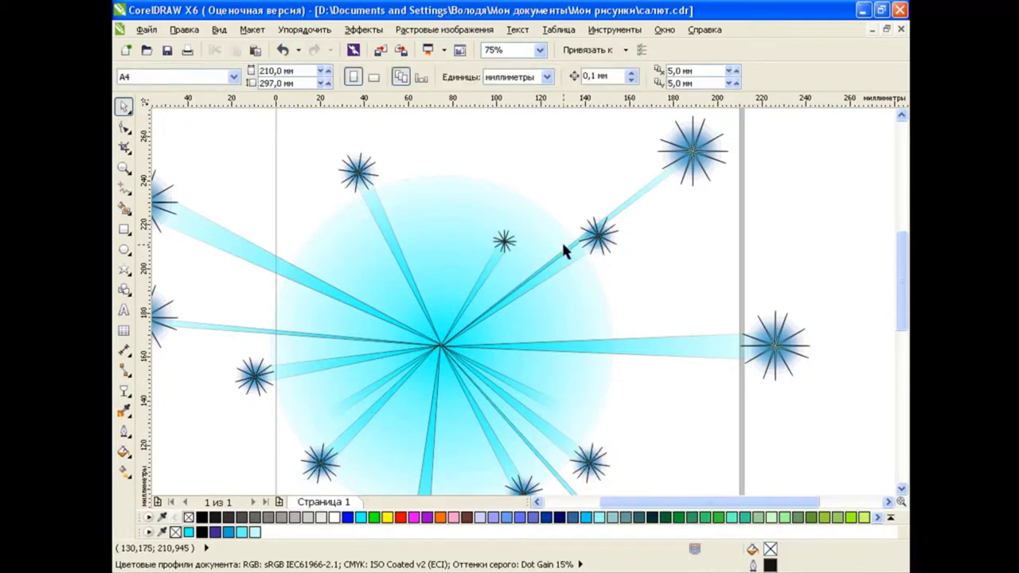
left_click_drag(505, 242, 576, 413)
left_click(605, 418)
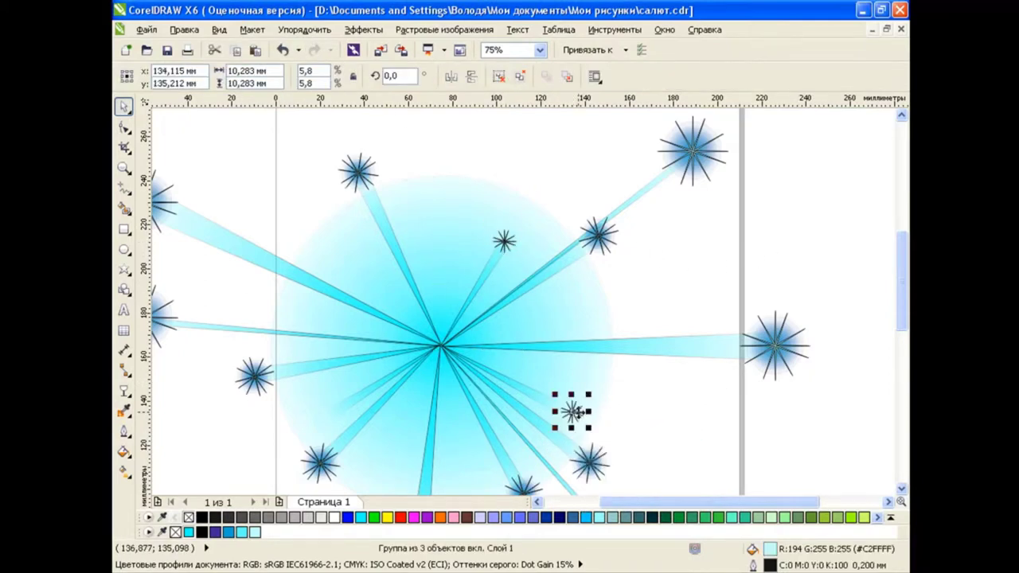
left_click_drag(507, 250, 336, 411)
left_click(370, 422)
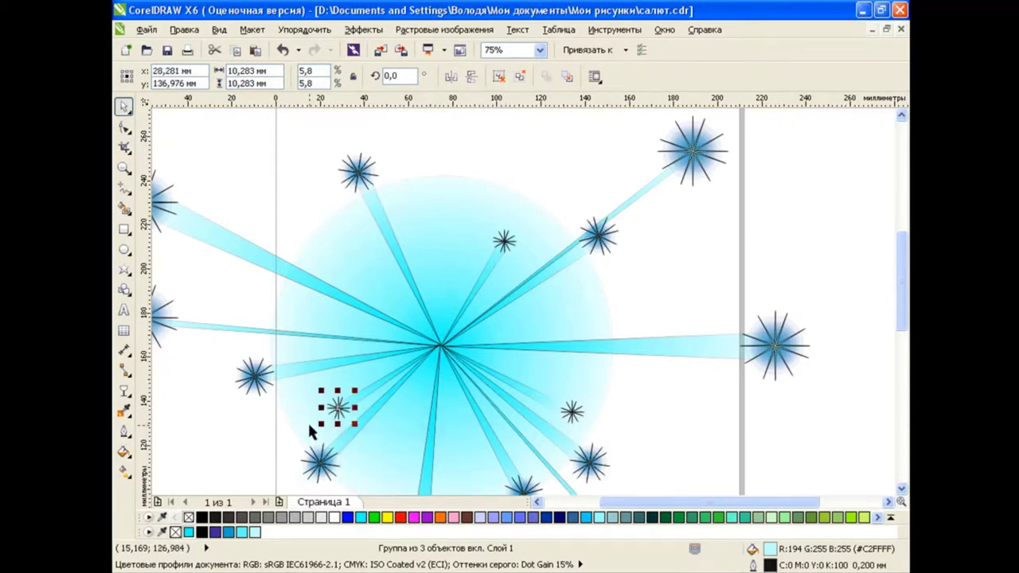
left_click(507, 241, "shift")
Group the lower-left star's parts and select the small stars around the centre.
left_click(330, 366)
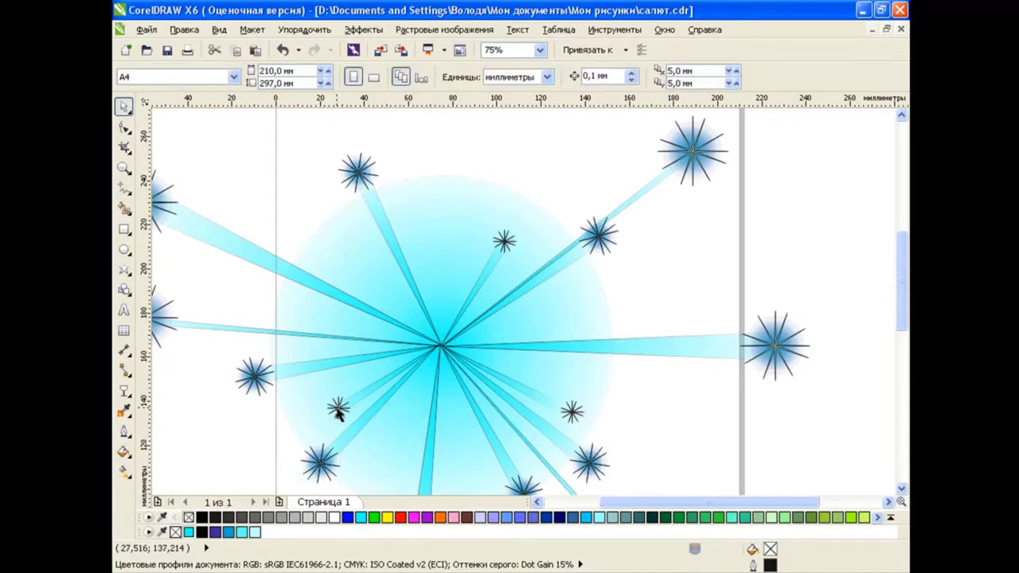
left_click(368, 390)
left_click(546, 76)
left_click(501, 241)
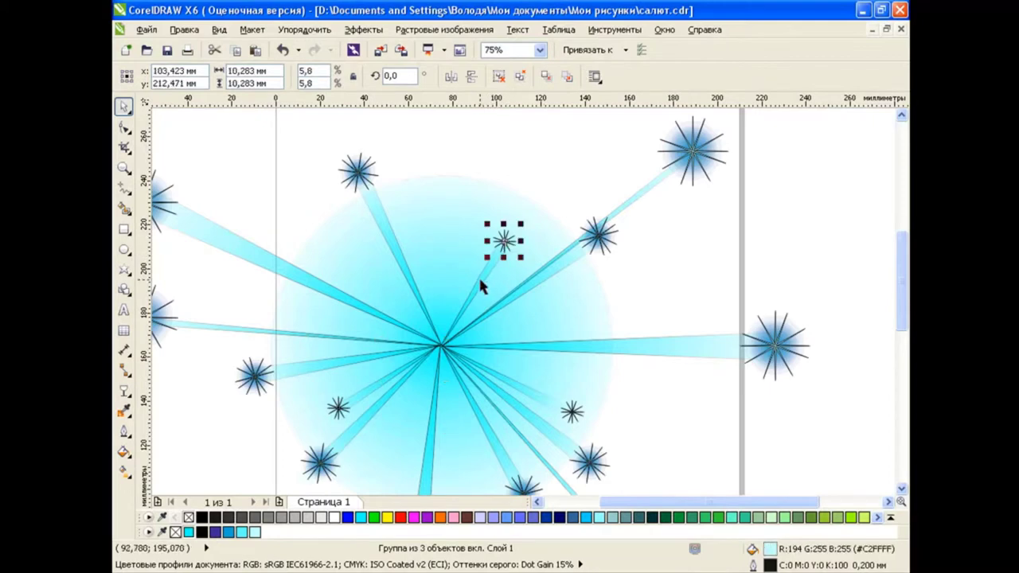
left_click(557, 411)
left_click(526, 382, "shift")
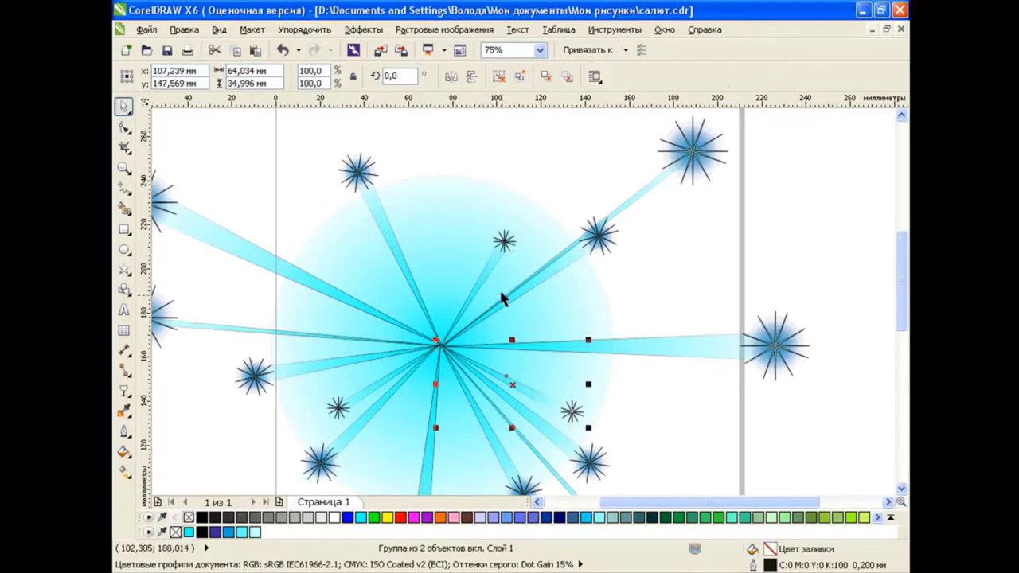
Group three small stars, paste a copy and rotate it around the centre.
left_click(478, 278, "shift")
left_click(368, 392, "shift")
left_click(526, 77)
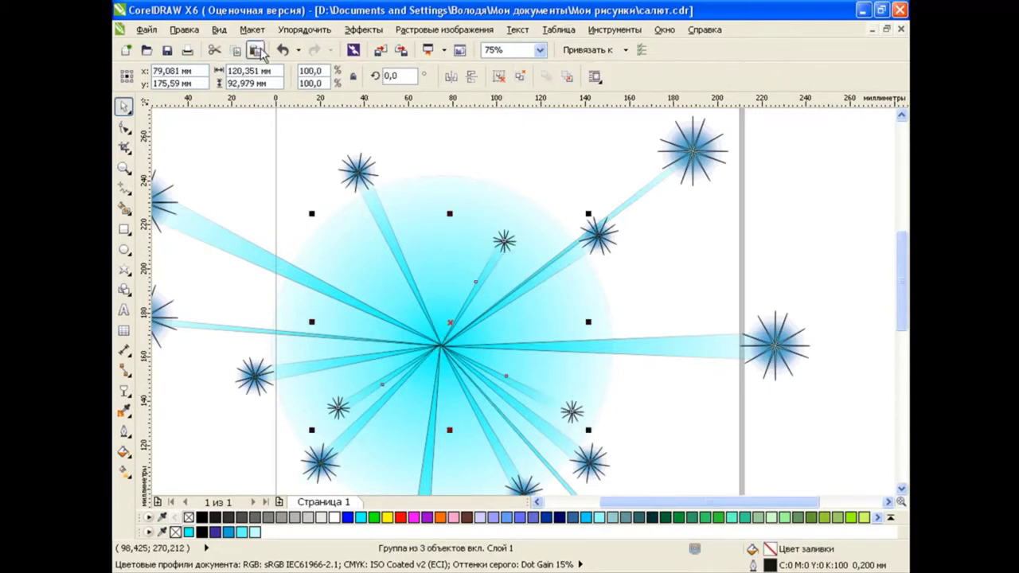
left_click(450, 325)
left_click_drag(587, 209, 516, 162)
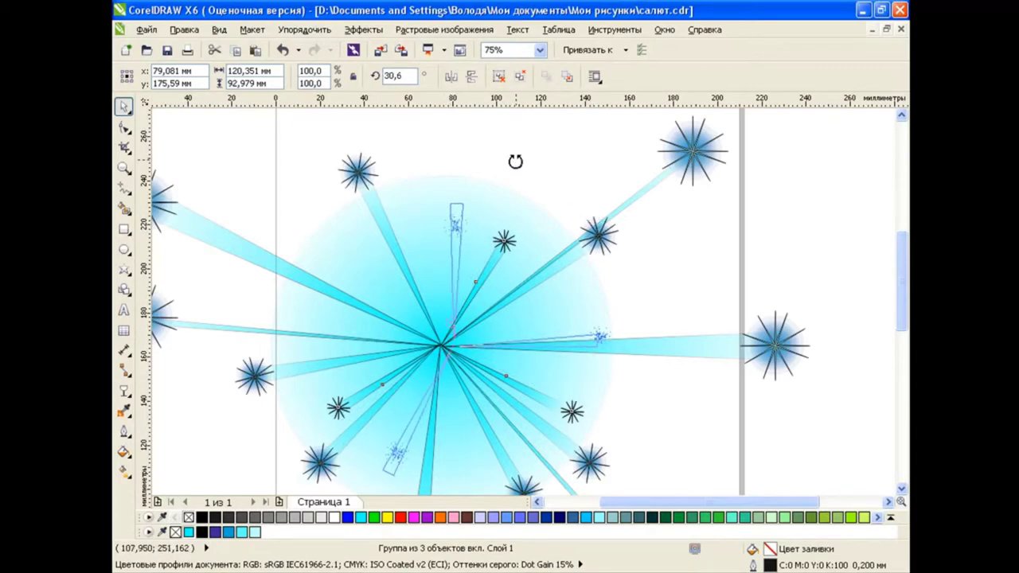
left_click(500, 351)
left_click_drag(500, 350, 491, 342)
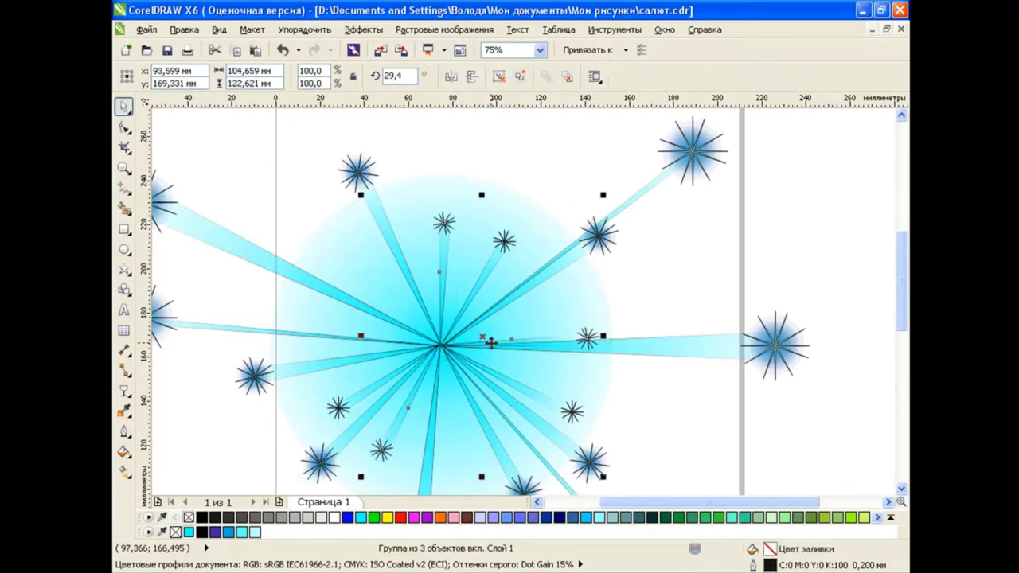
Paste more star-group copies and rotate them into the gaps between rays.
left_click(239, 49)
left_click(481, 338)
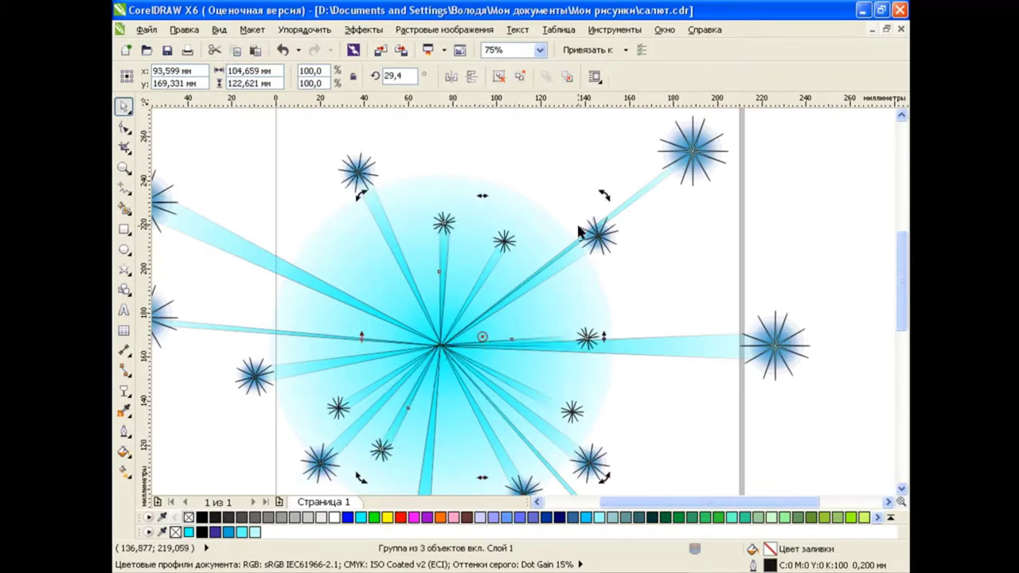
mouse_move(602, 196)
left_mouse_down()
mouse_move(515, 359)
mouse_move(472, 320)
left_mouse_up()
left_click(484, 348)
left_click(472, 323)
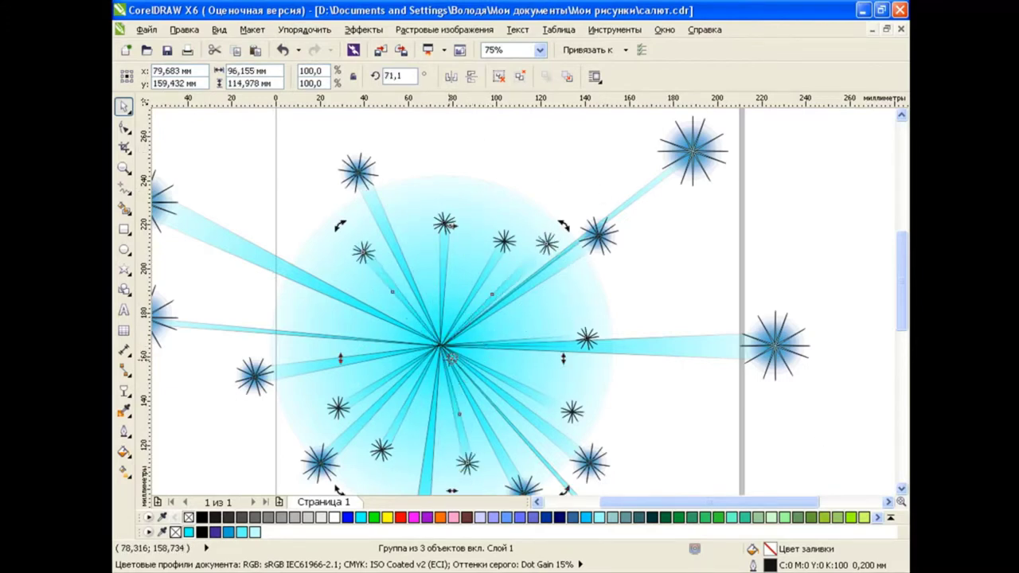
left_click_drag(563, 226, 554, 234)
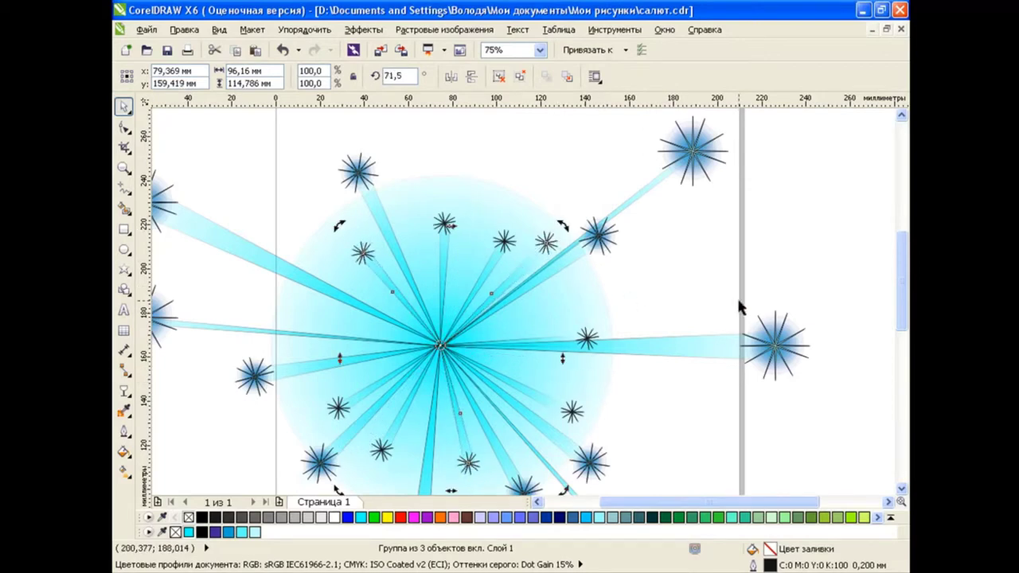
scroll(676, 302, "down", 2)
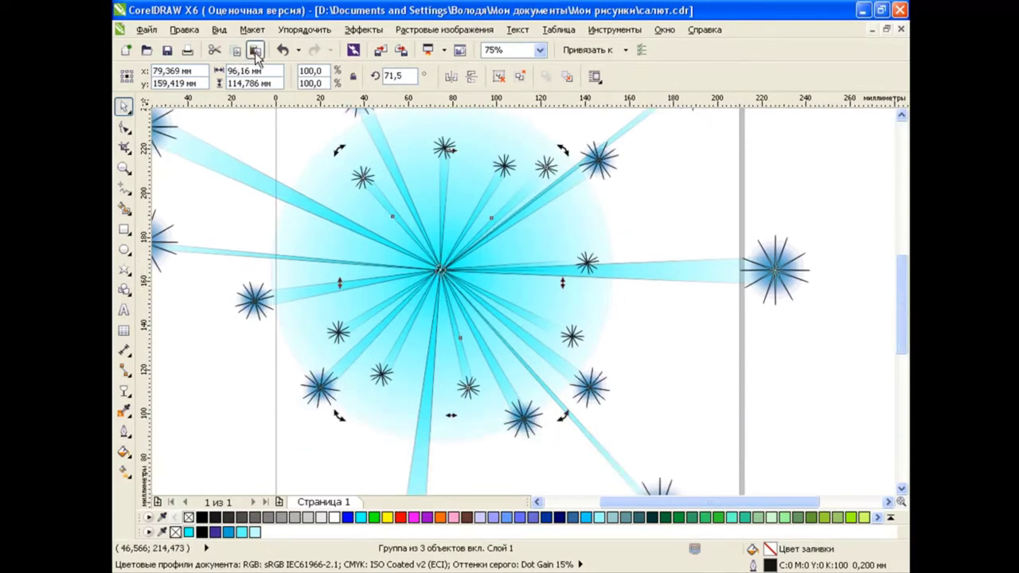
left_click_drag(565, 150, 460, 335)
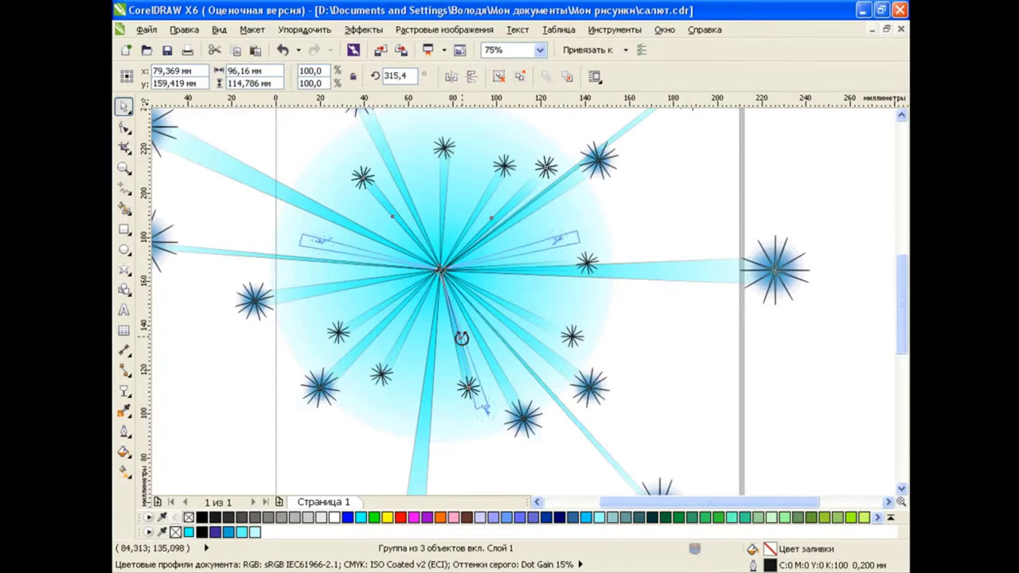
left_click(515, 473)
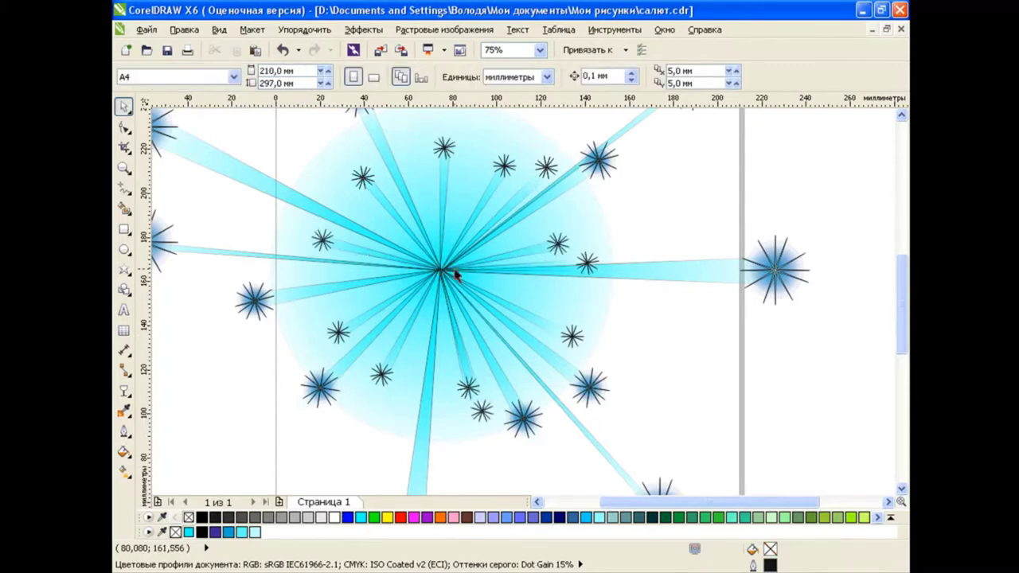
scroll(470, 265, "down", 1)
scroll(430, 198, "up", 1)
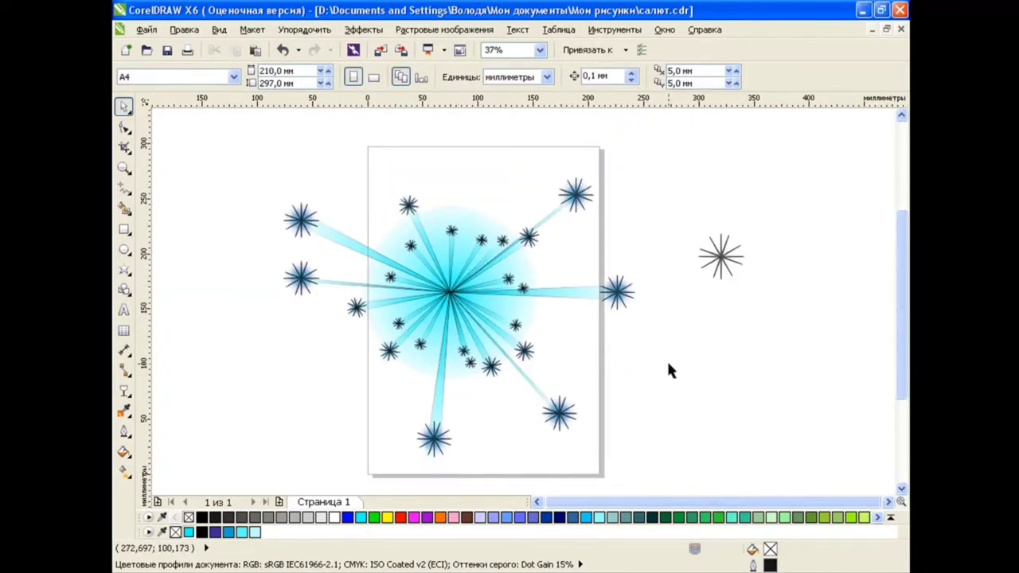
Save the drawing, then undo a trial move of the loose star.
key("ctrl+s")
left_click(726, 267)
left_click_drag(726, 267, 581, 204)
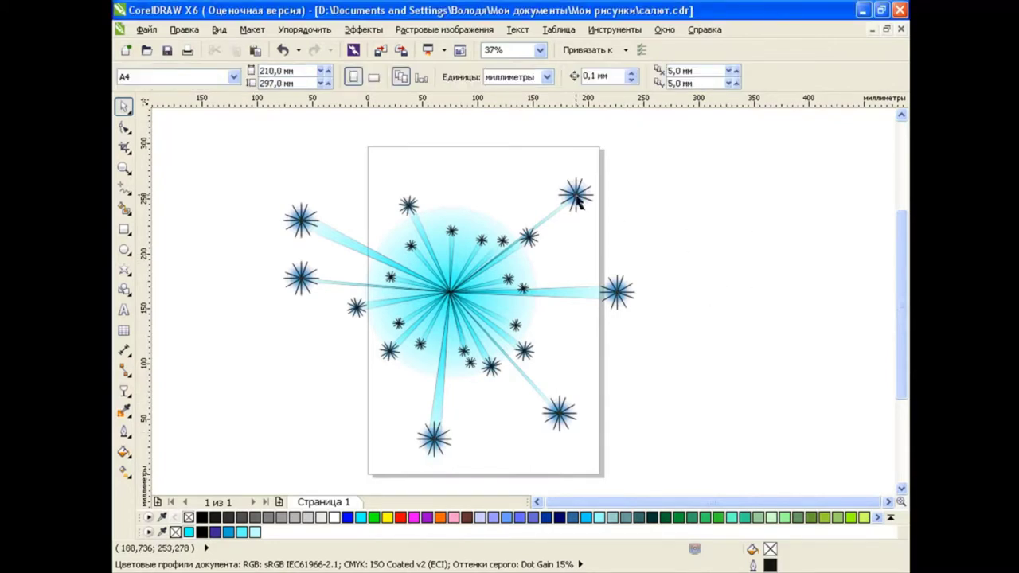
key("ctrl+z")
key("ctrl+z")
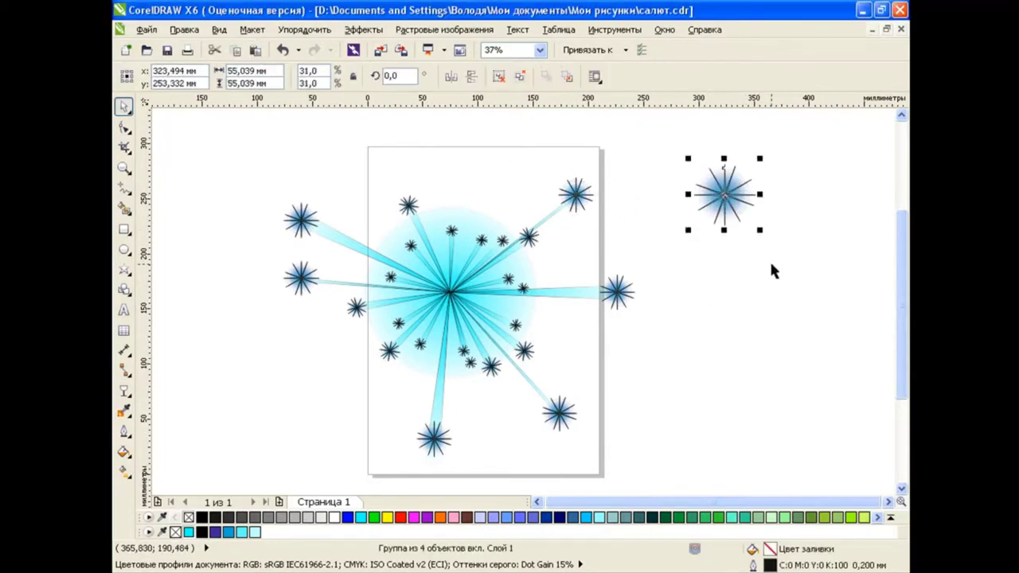
key("Escape")
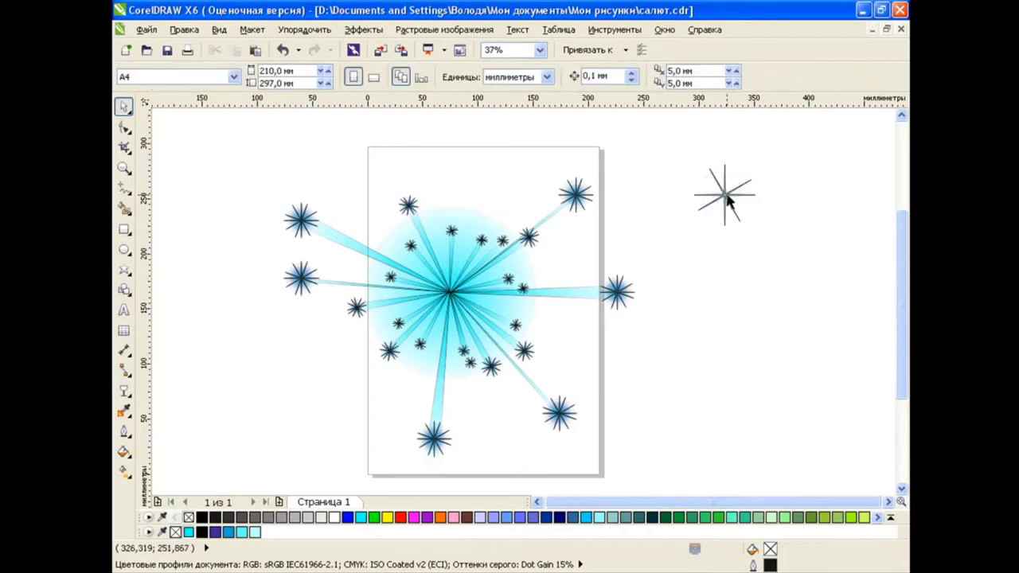
Pull the blue glow away from the loose star and select the central glow.
left_click(731, 198)
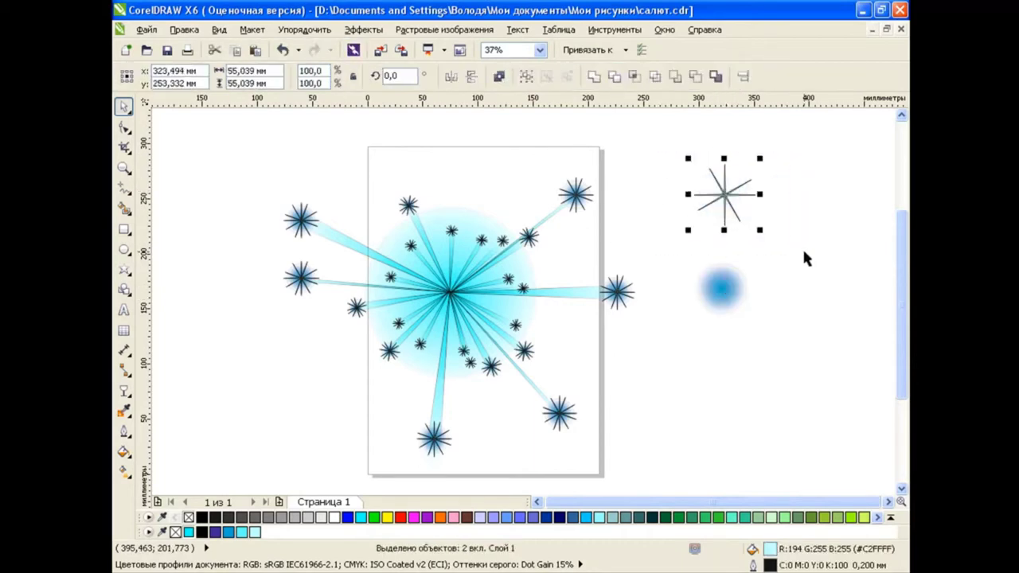
left_click_drag(736, 193, 671, 229)
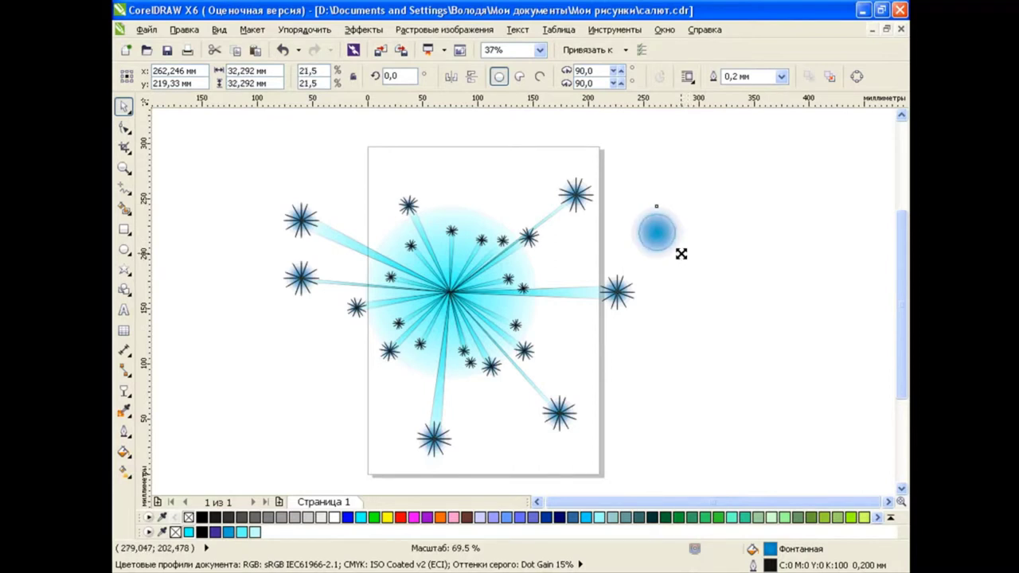
left_click(469, 224)
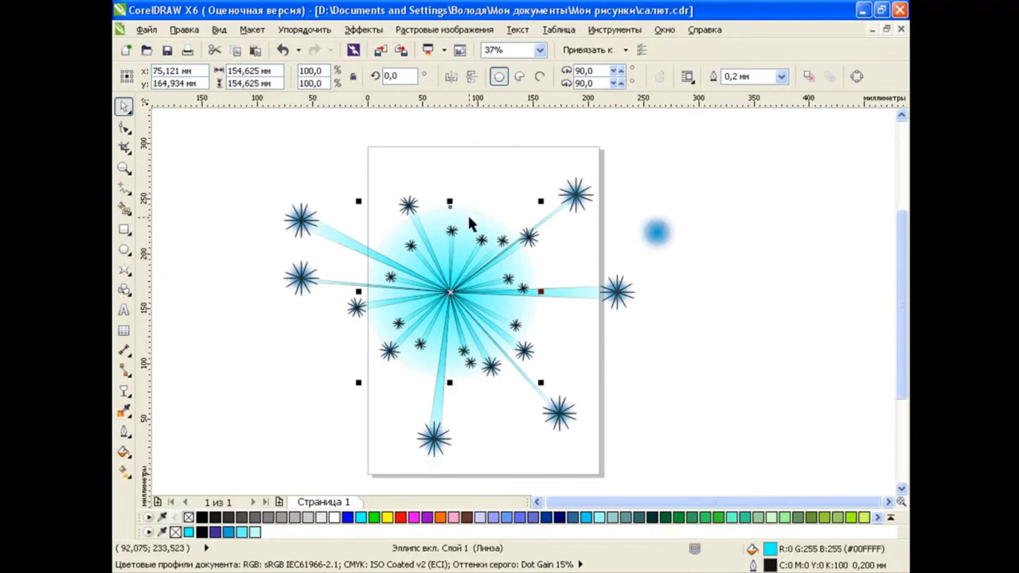
Paste the central glow, remove its transparency and enlarge it into a solid cyan guide circle.
left_click(254, 52)
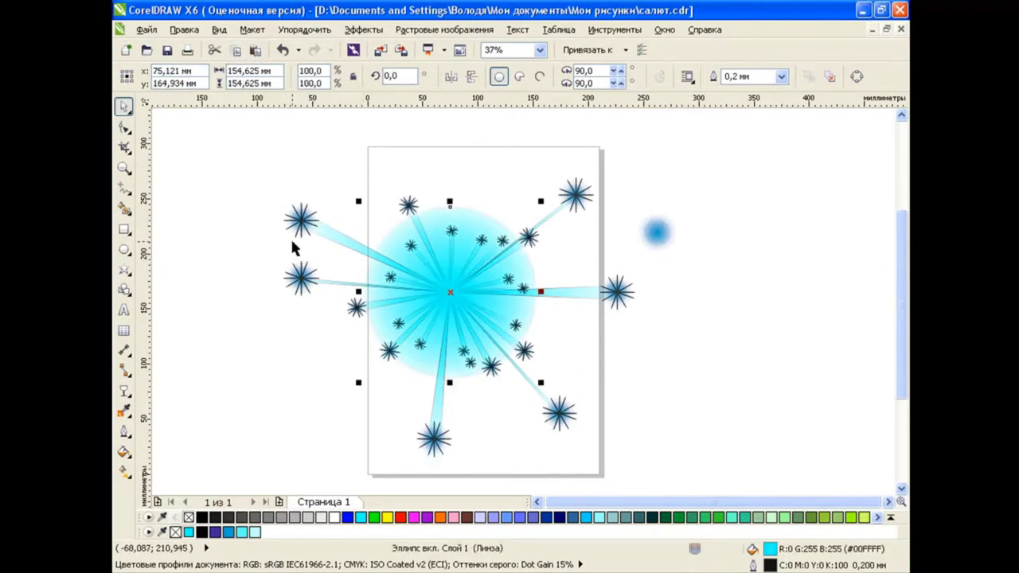
left_click(123, 389)
left_click(666, 77)
key("space")
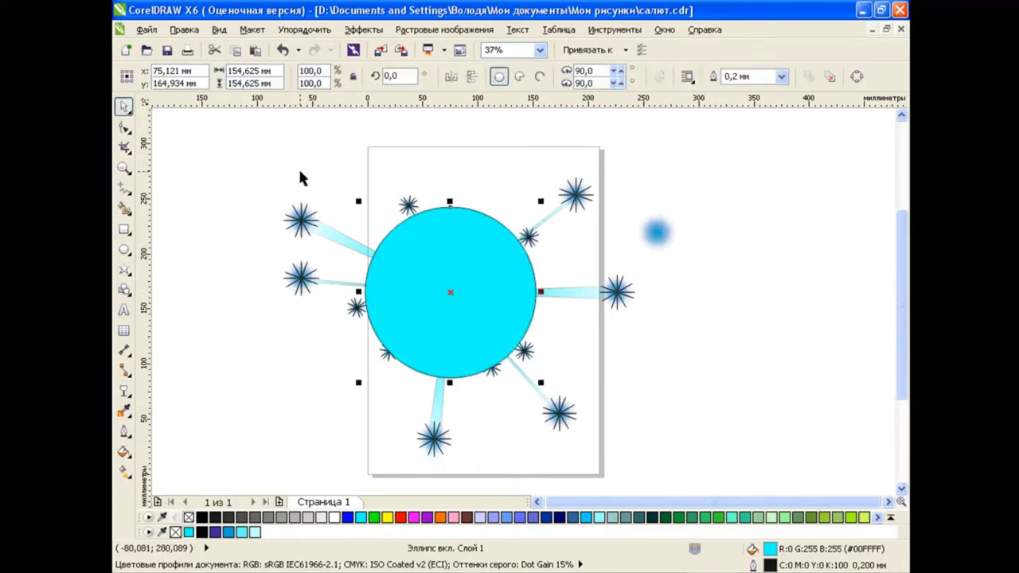
left_click_drag(539, 203, 591, 153)
left_click(703, 266)
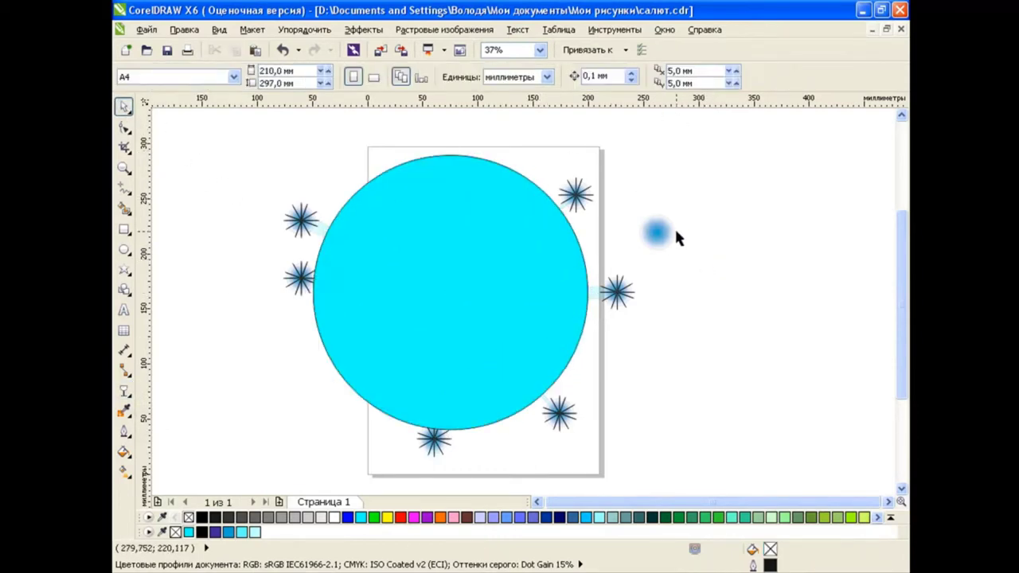
Copy the blurred blue dot around the guide circle's edge, then delete the guide.
mouse_move(656, 232)
left_mouse_down()
mouse_move(573, 226)
mouse_move(530, 173)
mouse_move(493, 182)
mouse_move(450, 142)
left_mouse_up()
left_click(573, 227)
left_click(557, 196)
left_click(521, 203)
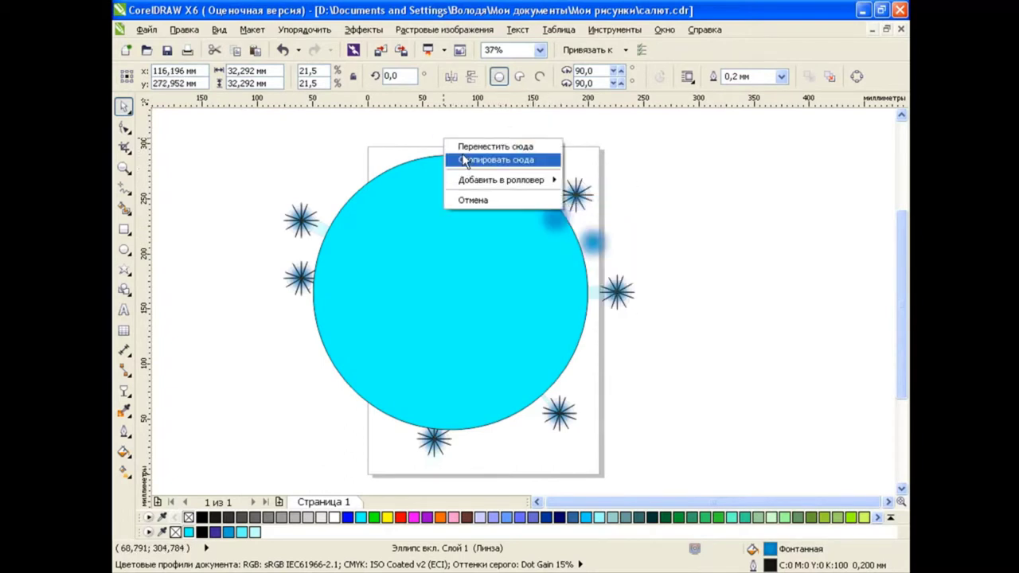
left_click(487, 159)
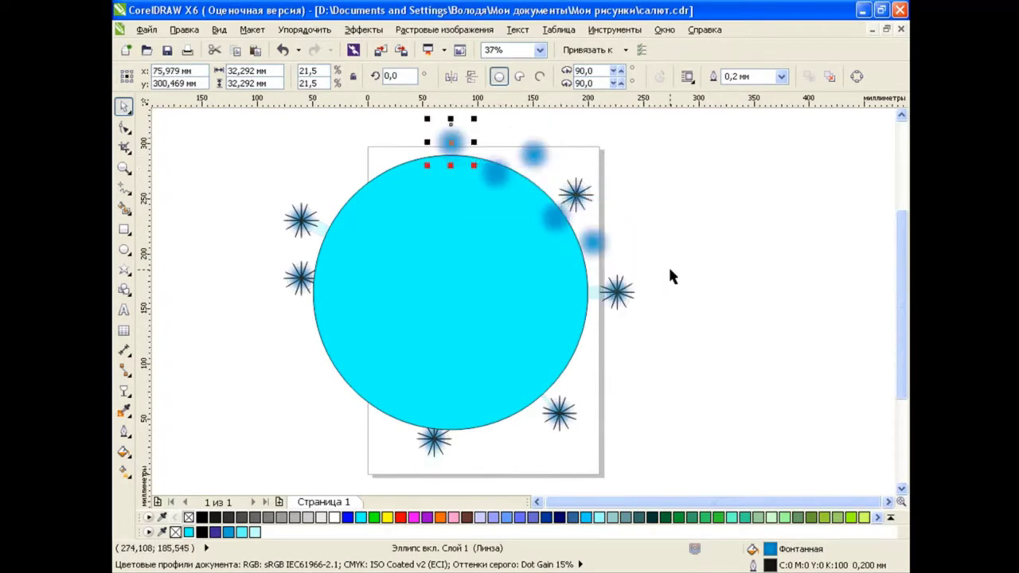
left_click(487, 233)
key("Delete")
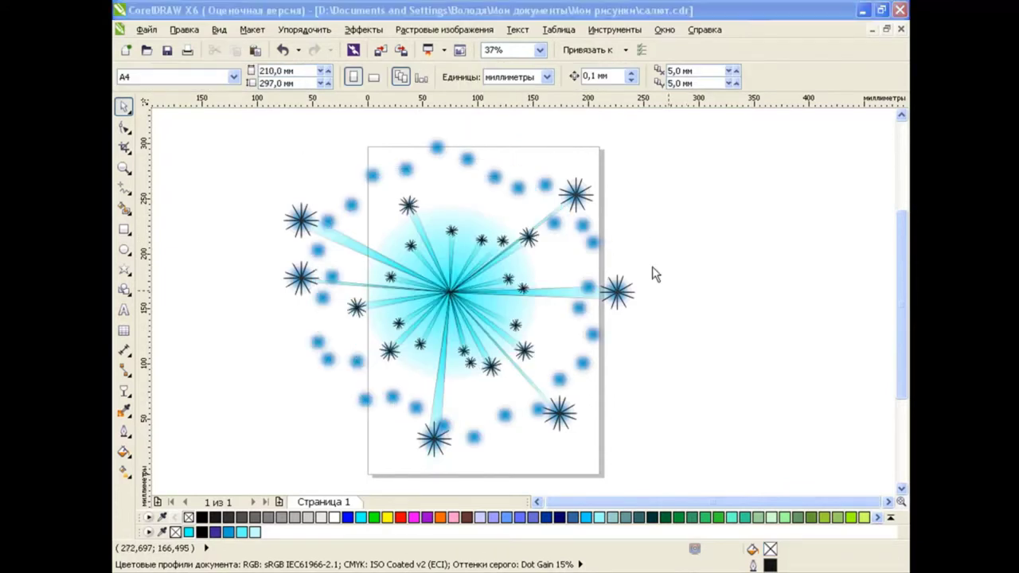
Group the four central starburst parts, rotate the group slightly and enlarge it.
left_click(480, 240)
left_click(494, 239, "shift")
left_click(511, 281, "shift")
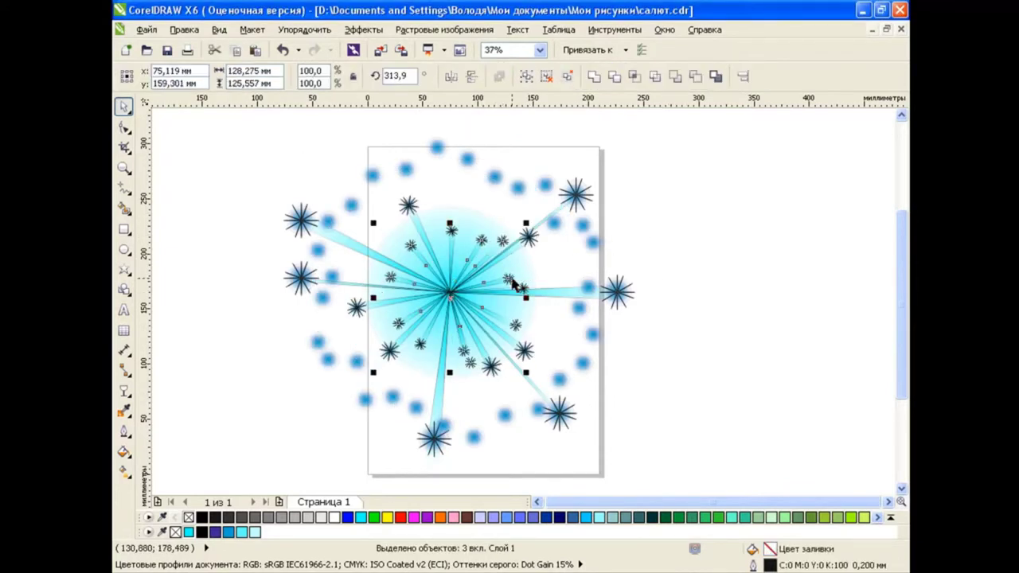
left_click(458, 242, "shift")
left_click(526, 76)
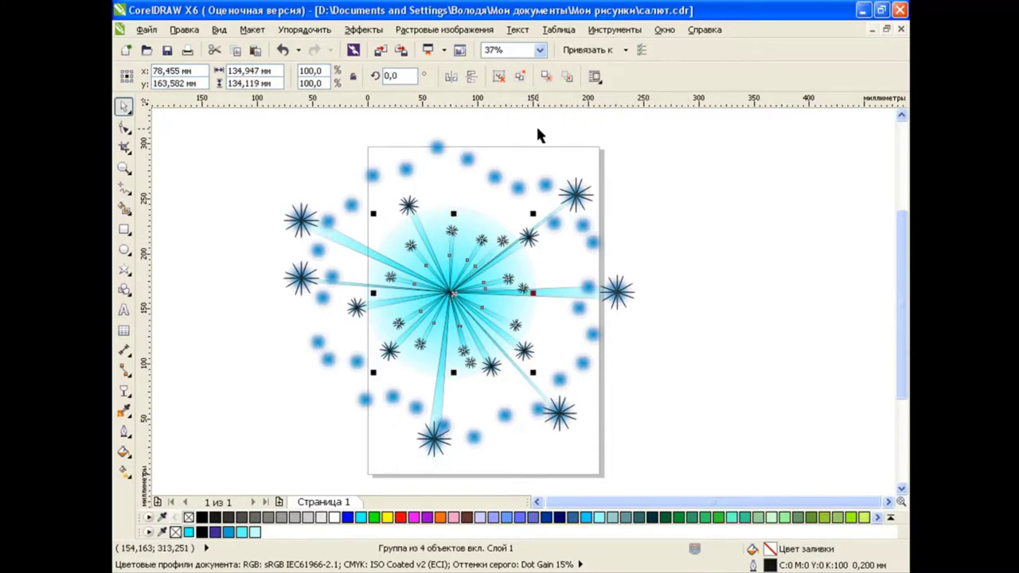
left_click(464, 309)
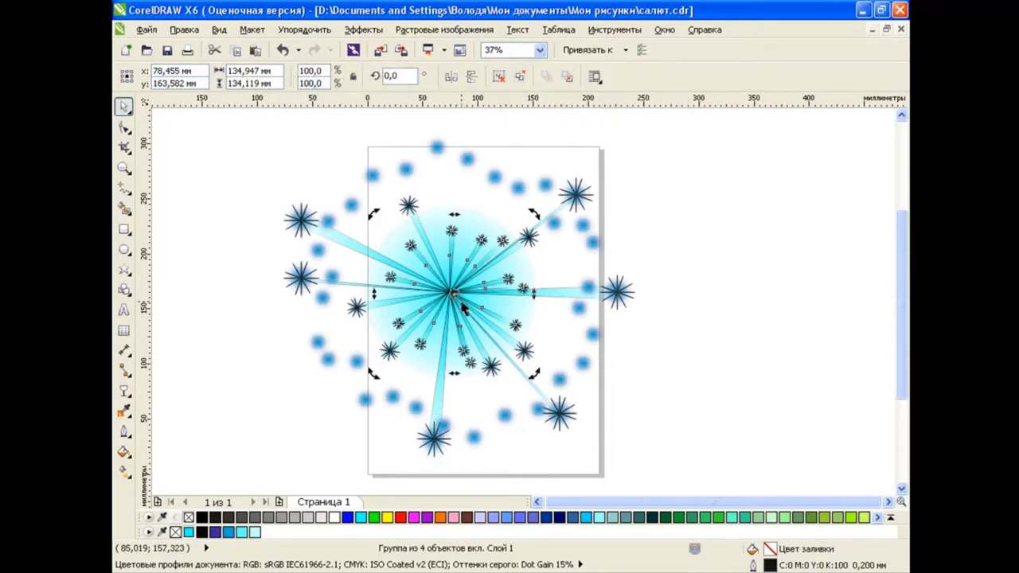
mouse_move(530, 218)
left_mouse_down()
mouse_move(540, 229)
mouse_move(570, 179)
left_mouse_up()
left_click(503, 245)
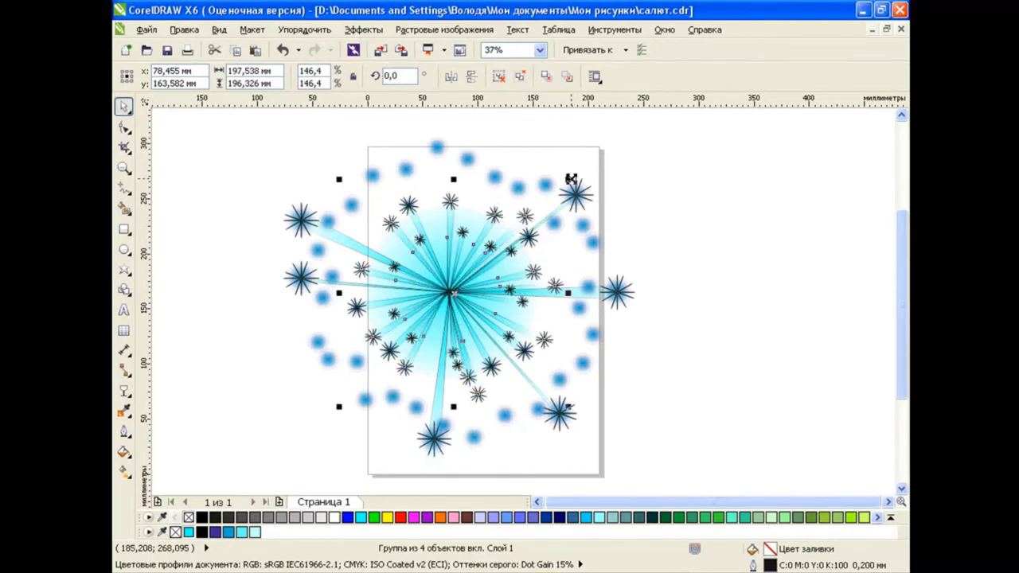
left_click_drag(452, 293, 455, 293)
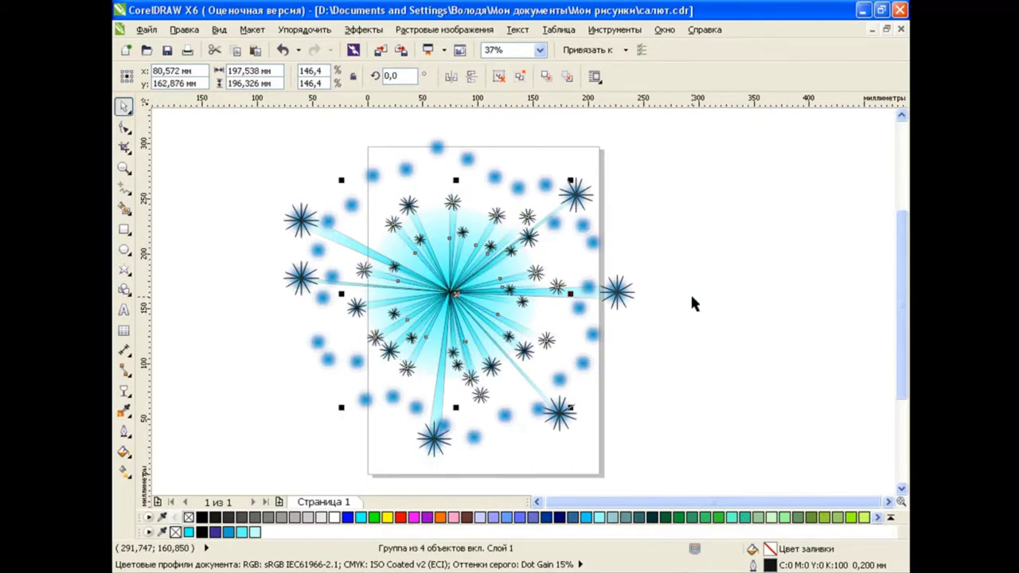
Paste a copy of the starburst group, rotate it about 12° and scale it up.
left_click(255, 51)
left_click(453, 293)
left_click_drag(341, 183, 338, 226)
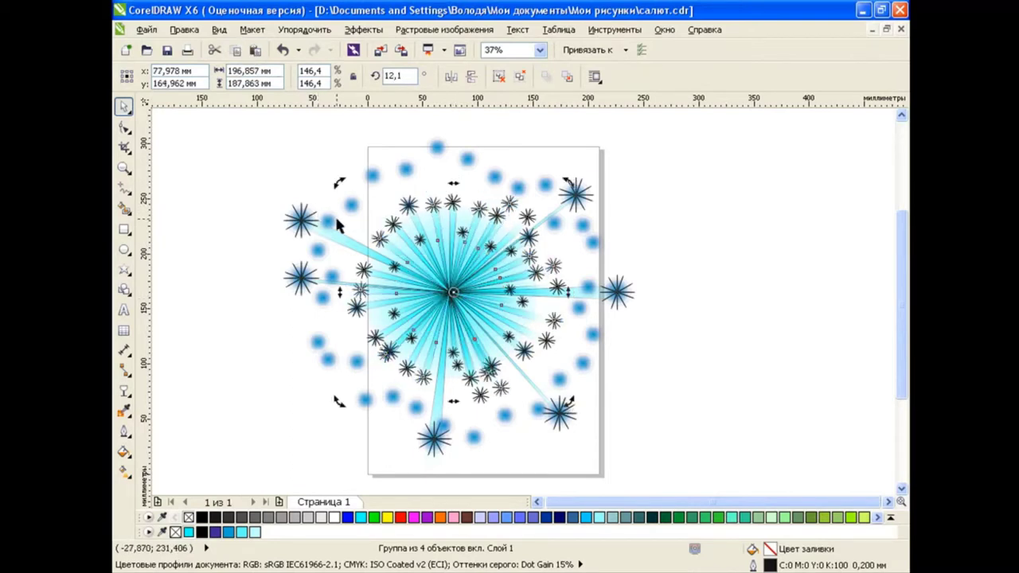
left_click_drag(471, 290, 473, 288)
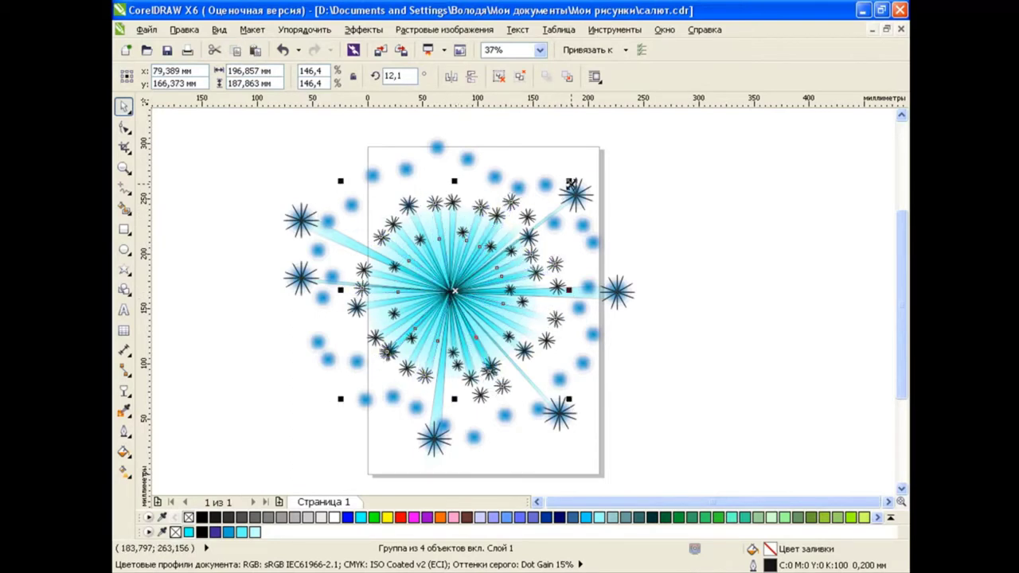
left_click_drag(570, 182, 605, 148)
left_click(700, 300)
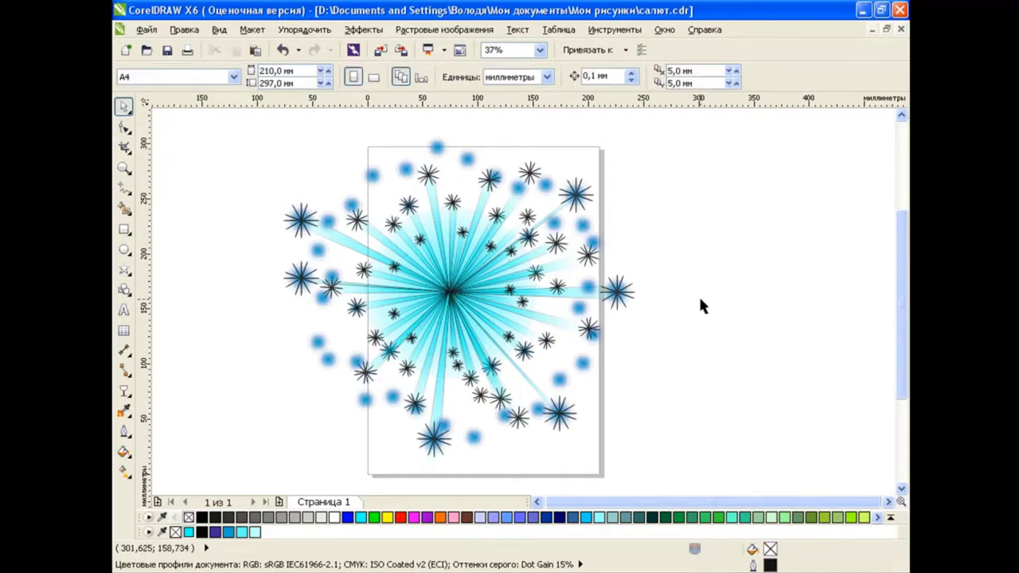
Draw a circle centred on the starburst and fill it white.
left_click(125, 248)
mouse_move(448, 290)
left_mouse_down()
mouse_move(480, 320)
mouse_move(450, 292)
left_mouse_up()
left_click(347, 517)
left_click(334, 517)
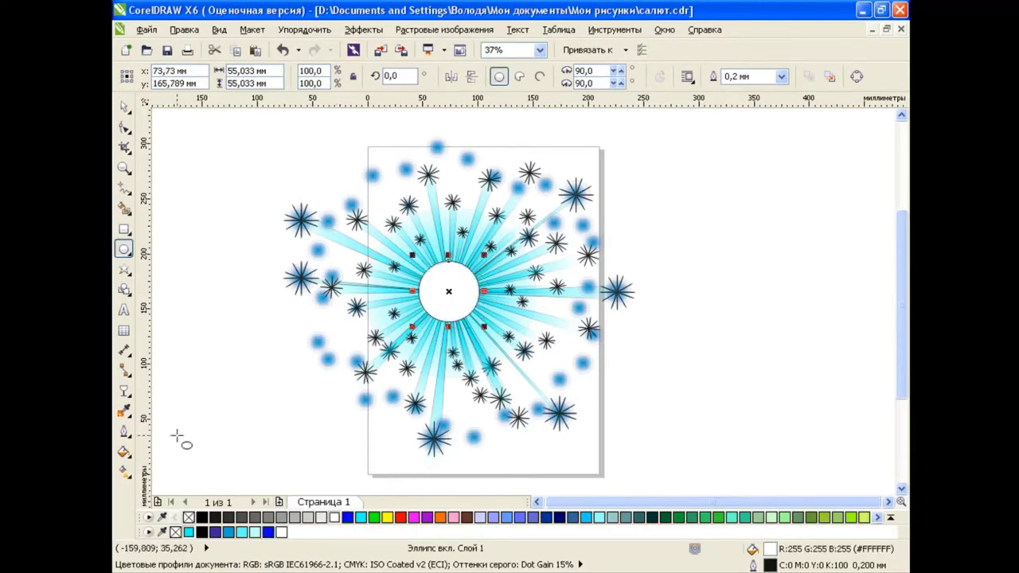
Give the white circle a radial fountain transparency.
left_click(125, 391)
left_click(159, 493)
left_click(219, 77)
left_click(167, 121)
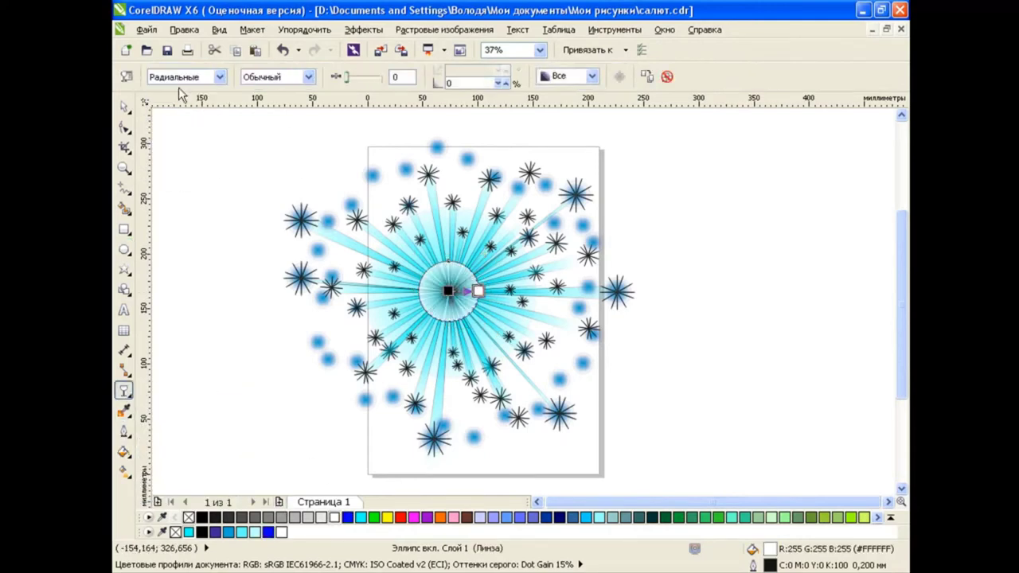
left_click(125, 76)
left_click(424, 326)
left_click(476, 340)
left_click(425, 327)
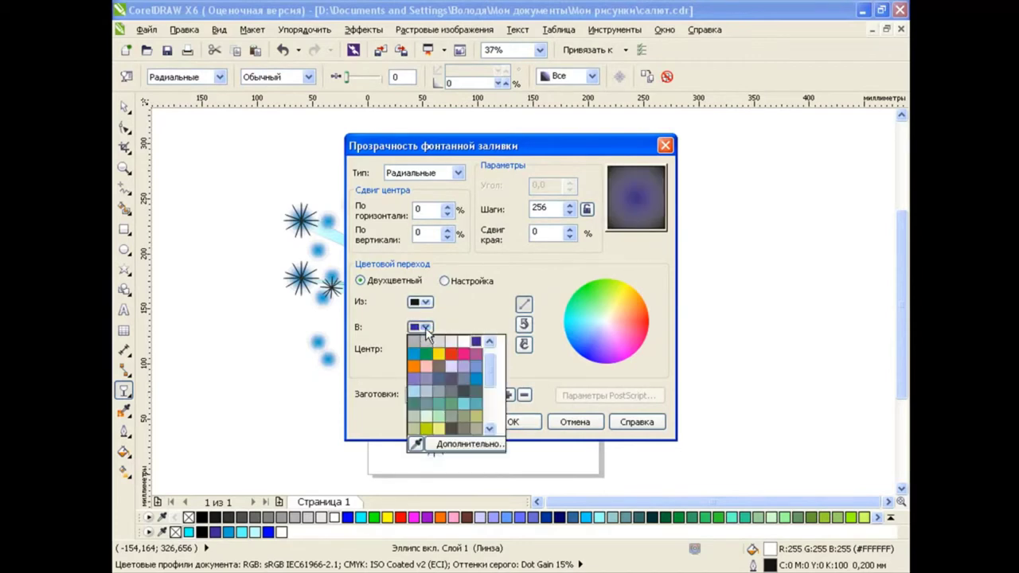
left_click(465, 343)
left_click(512, 422)
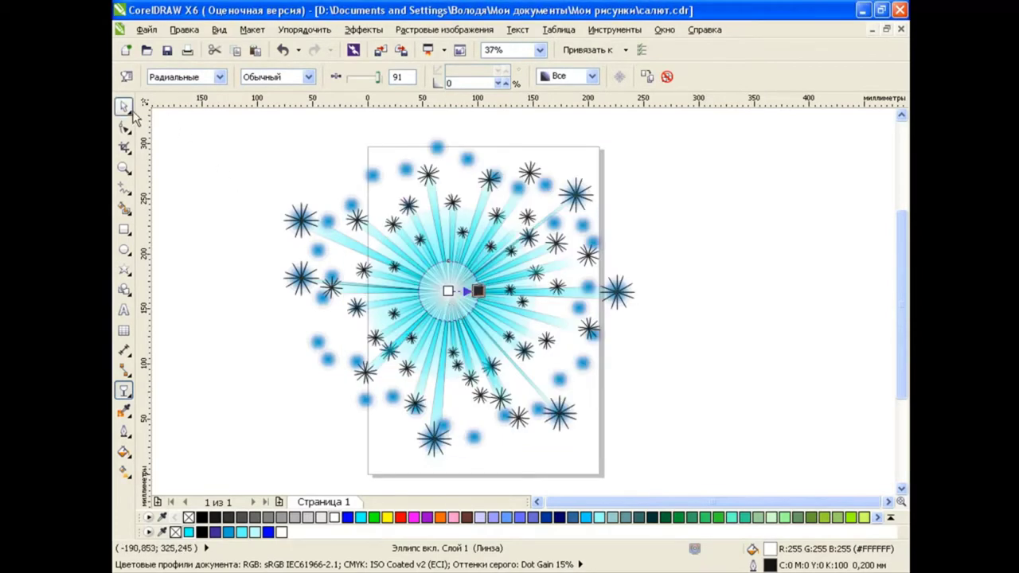
Enlarge the glowing circle to 131.233 mm around its centre.
left_click(124, 105)
left_click_drag(481, 258, 546, 221)
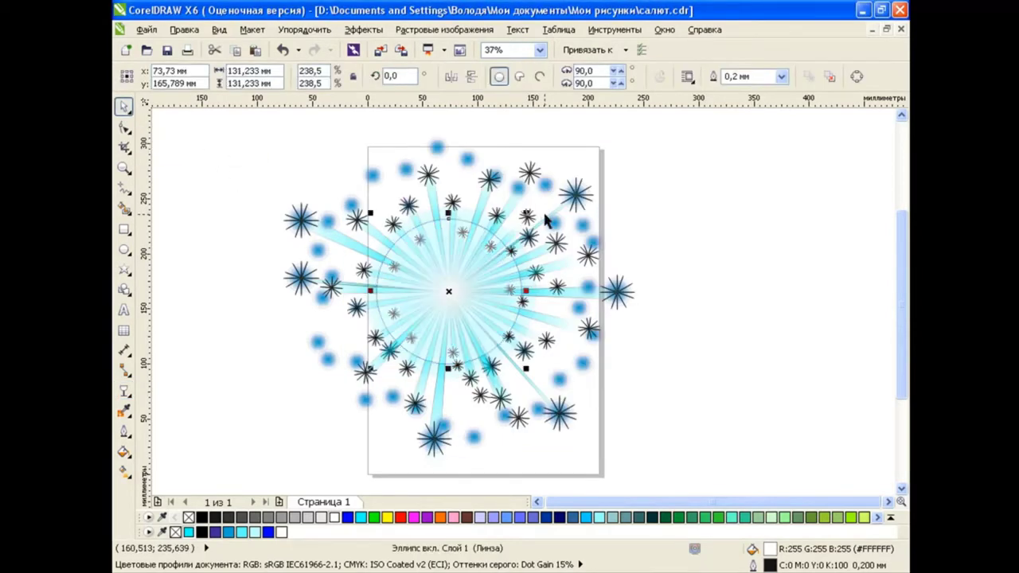
left_click(123, 390)
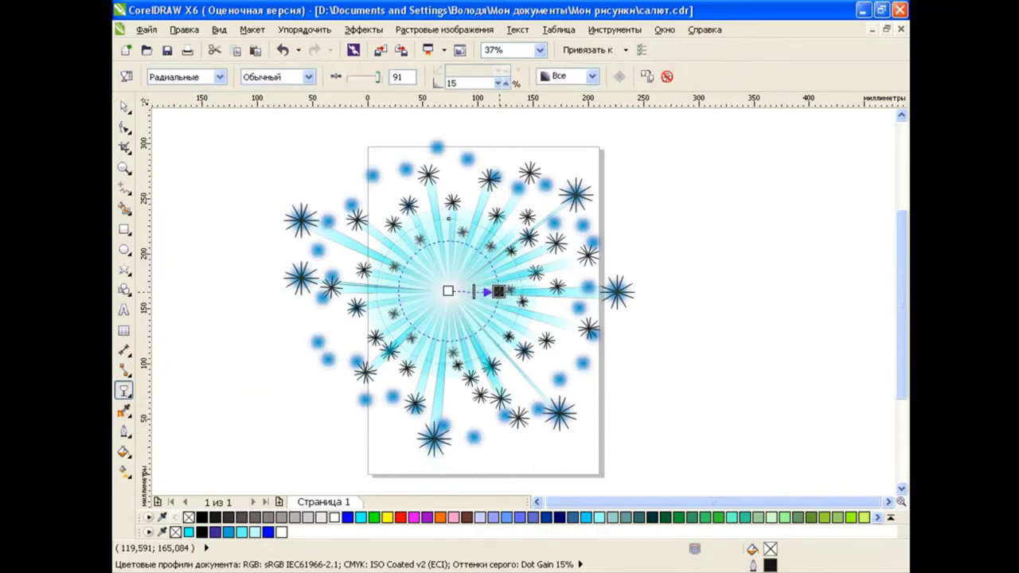
key("space")
Try moving the star-tipped ray group to the right, then undo the move.
left_click(230, 253)
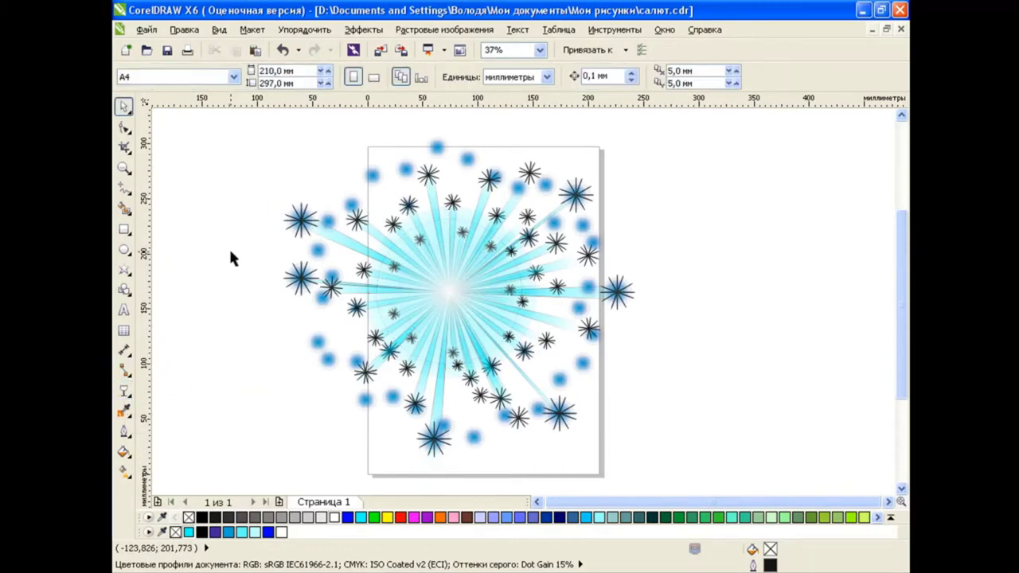
left_click_drag(618, 292, 796, 288)
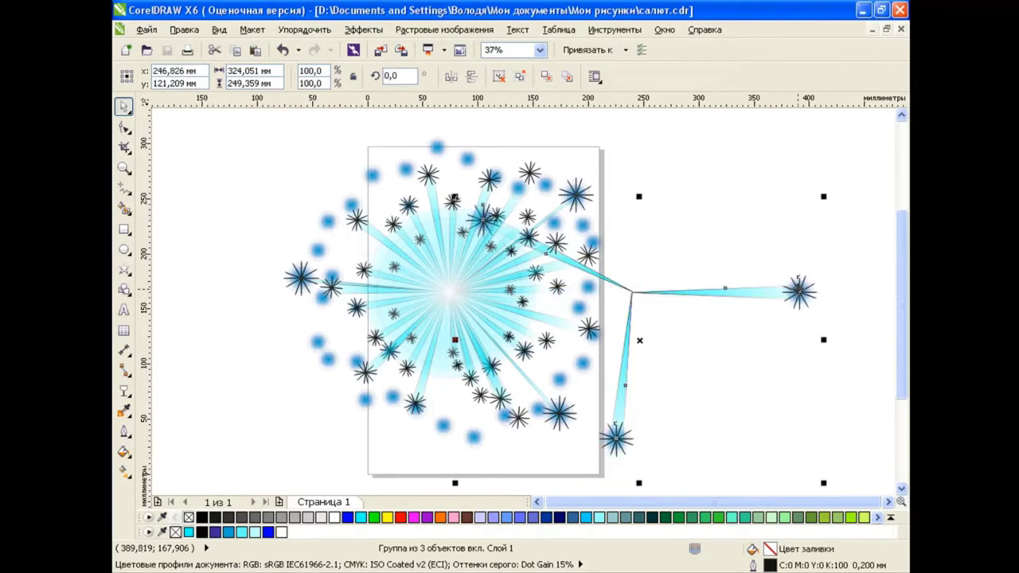
left_click(282, 50)
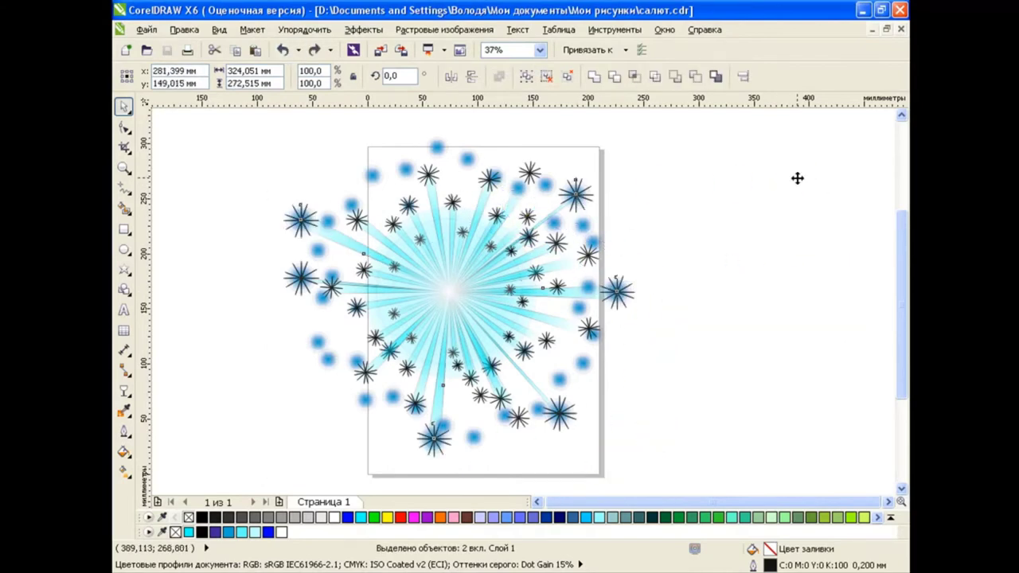
left_click(313, 50)
left_click(281, 50)
mouse_move(647, 284)
left_mouse_down()
mouse_move(748, 270)
mouse_move(823, 246)
left_mouse_up()
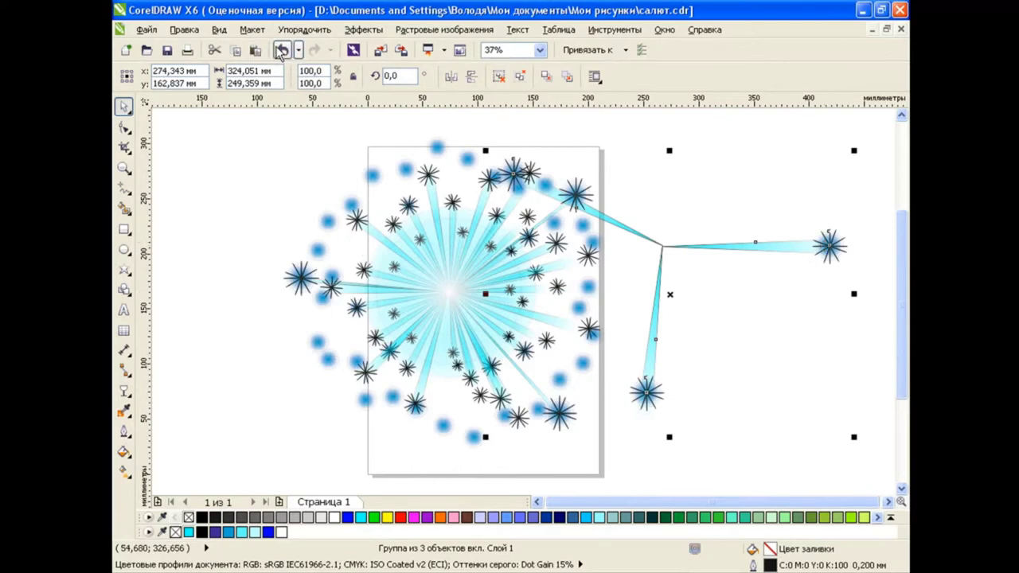
left_click(281, 50)
Paste a ray copy, enlarge it to 133.1%, nudge it down and rotate it to 13.8°.
left_click(254, 50)
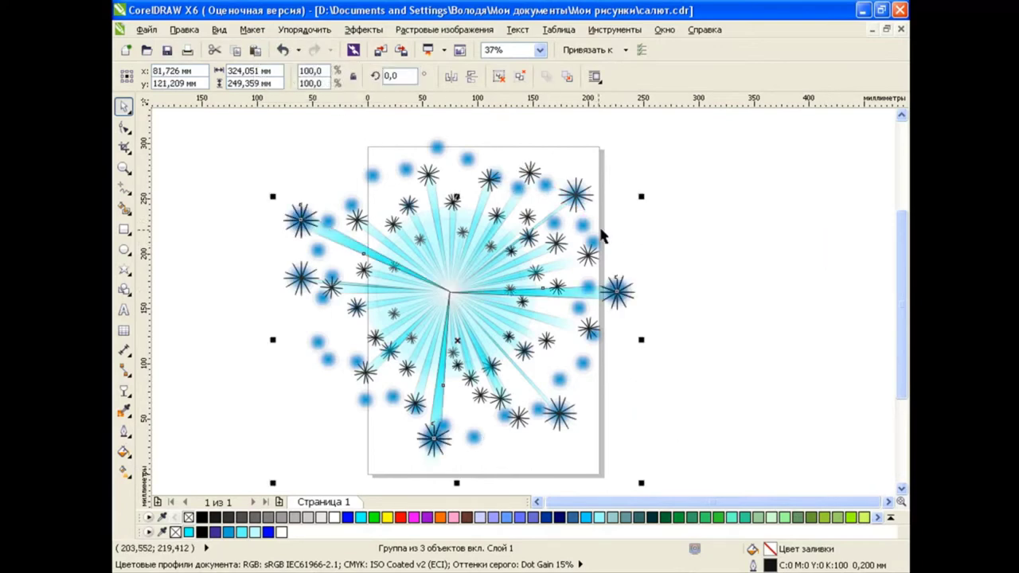
left_click_drag(640, 173, 700, 150)
left_click_drag(515, 276, 518, 292)
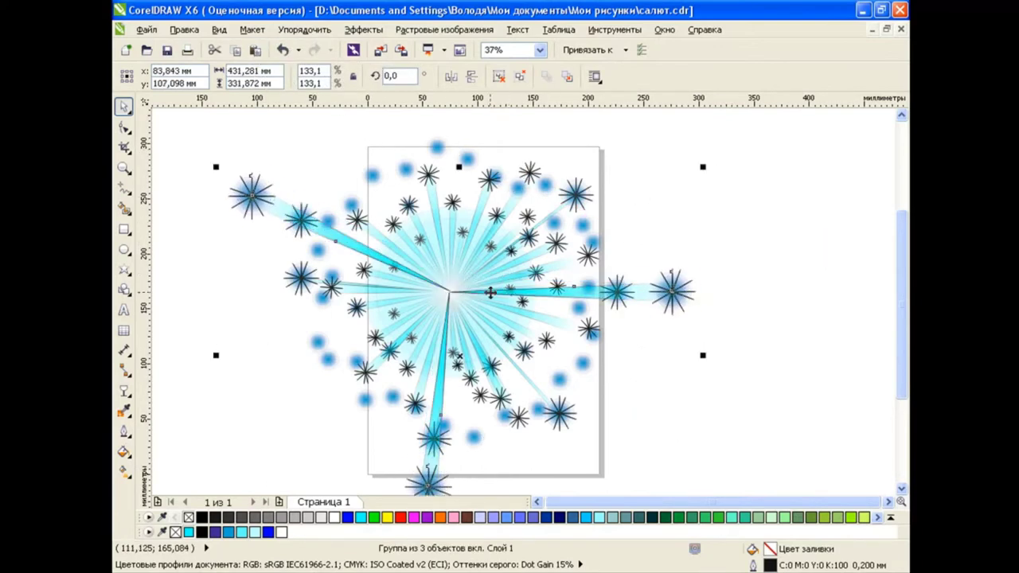
left_click(487, 293)
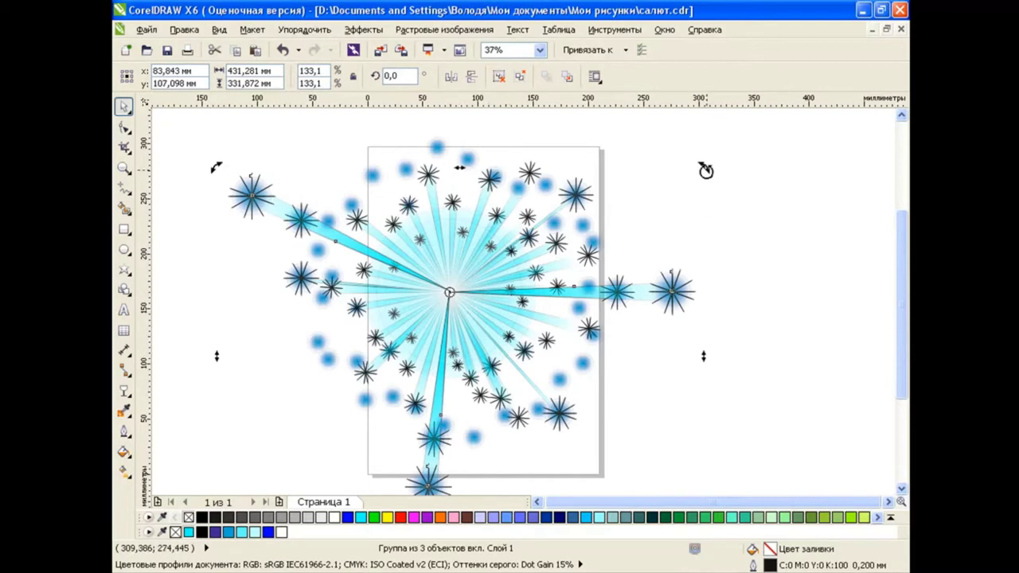
left_click_drag(705, 170, 641, 130)
scroll(464, 349, "down", 2)
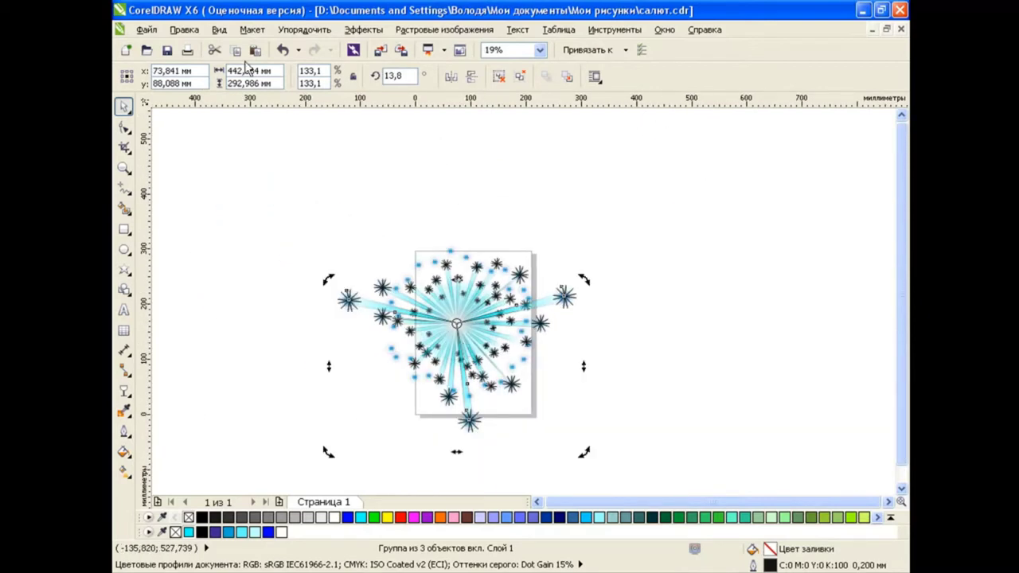
Paste another ray copy, rotated to 345.1° and enlarged to 154.6%.
left_click(252, 51)
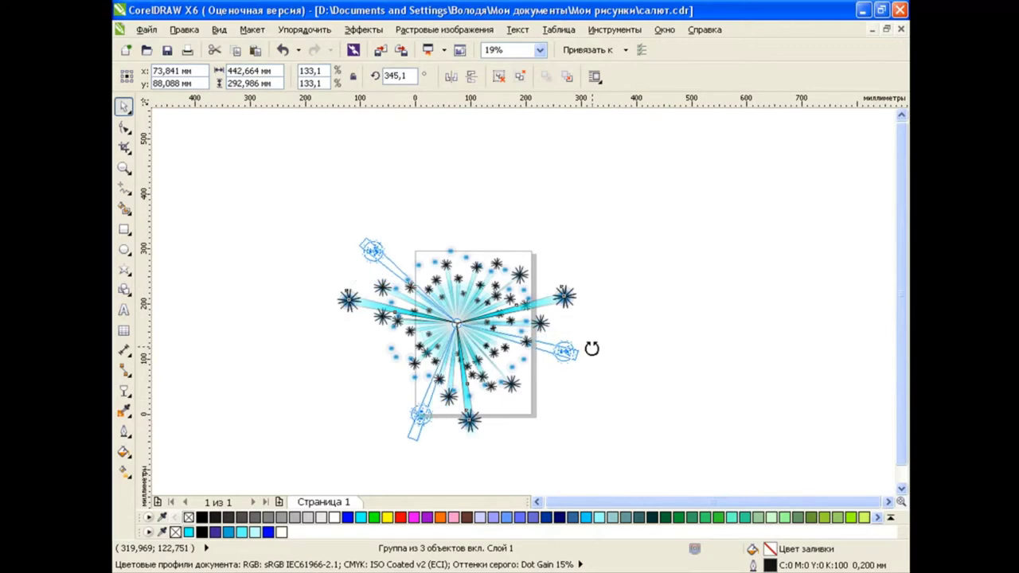
left_click_drag(582, 288, 577, 343)
left_click_drag(584, 231, 629, 216)
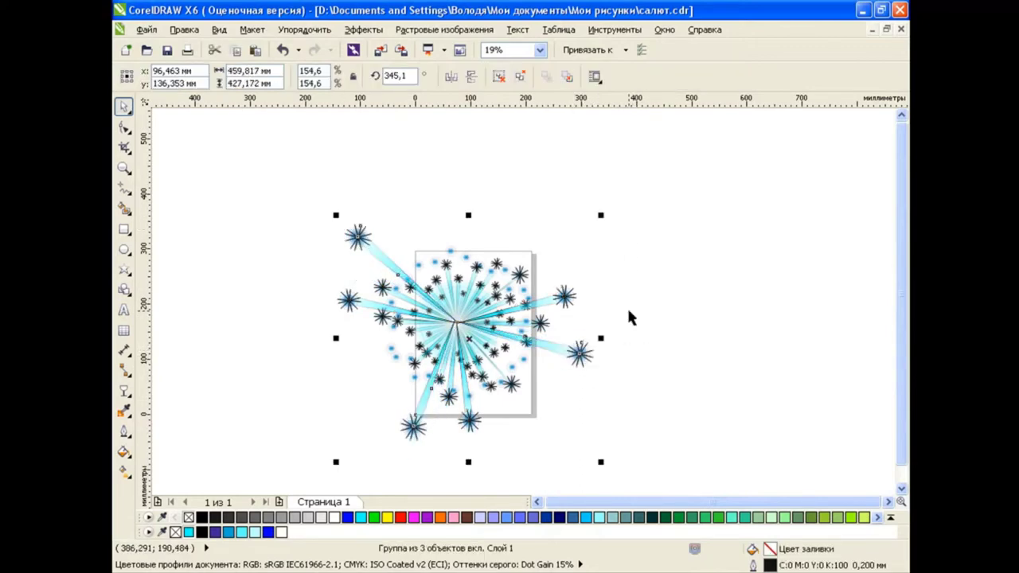
scroll(465, 338, "up", 2)
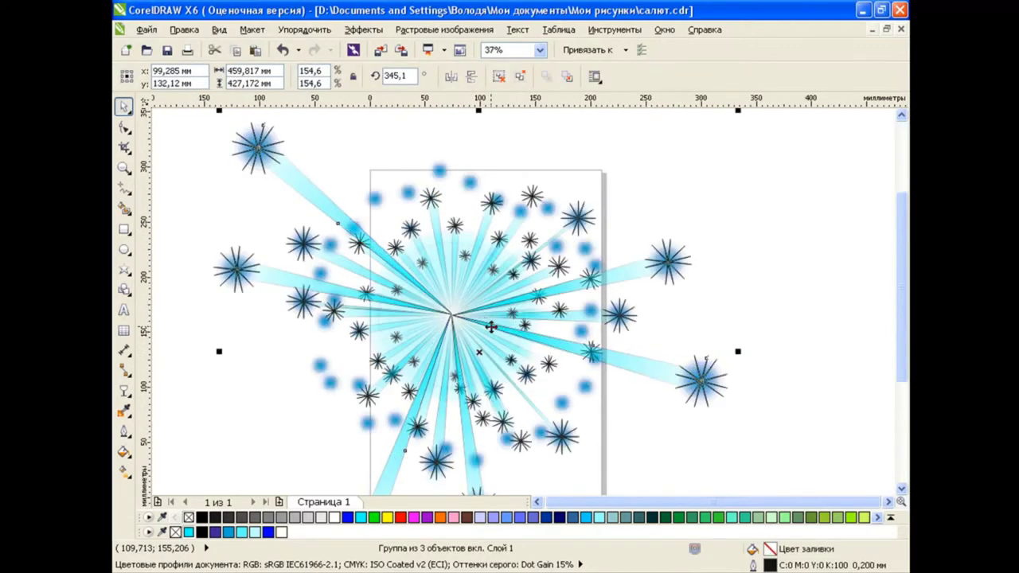
scroll(491, 329, "down", 2)
left_click(679, 411)
scroll(897, 288, "down", 1)
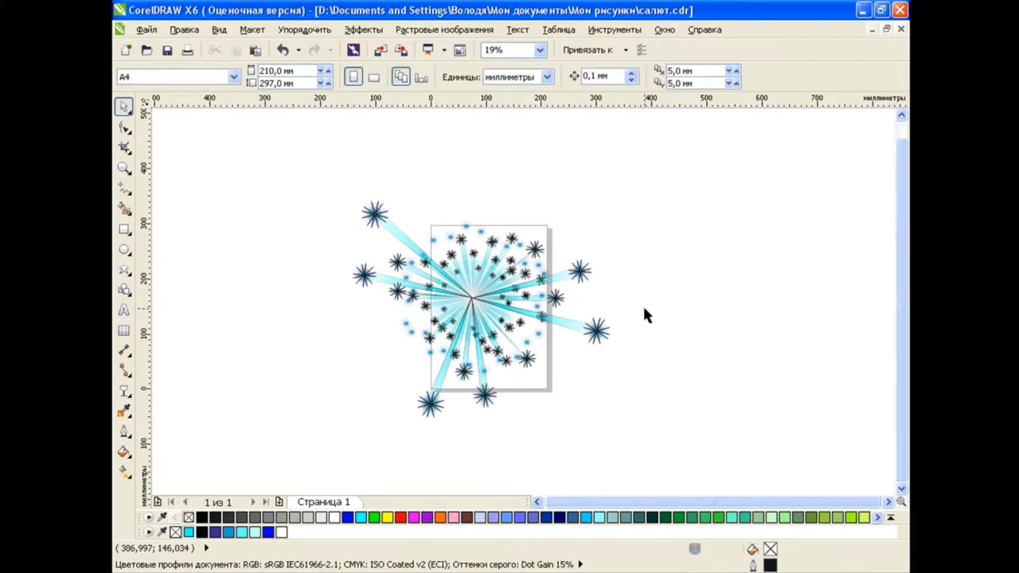
Make a rotated copy of the outer ray group, enlarged to about 196%, positioned around the burst.
left_click(389, 231)
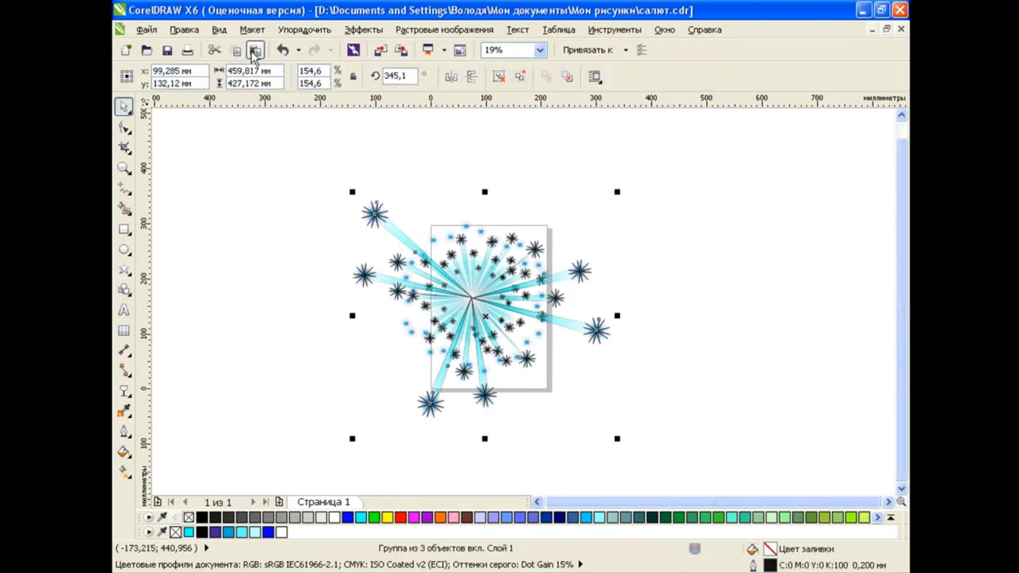
left_click(413, 251)
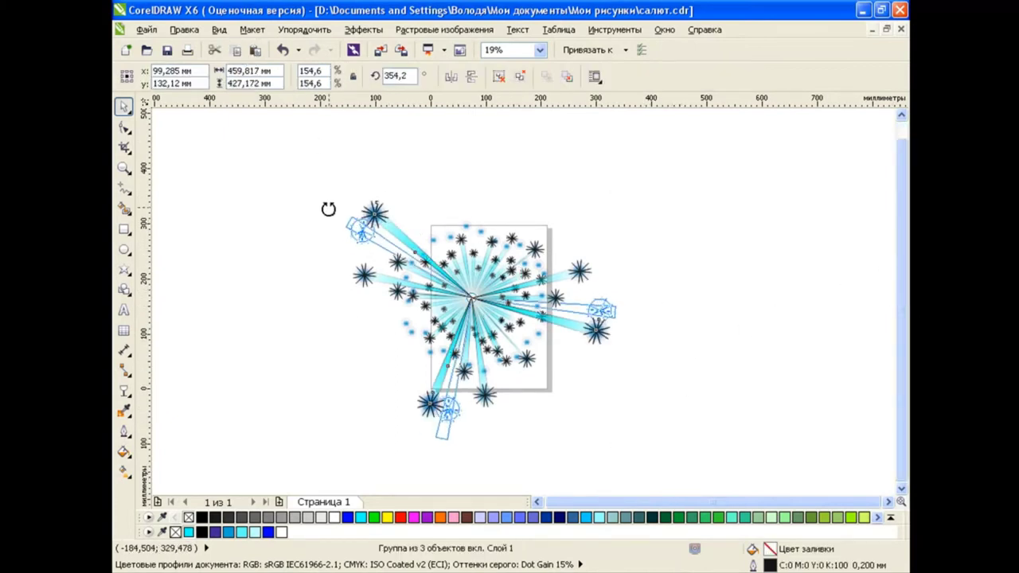
left_click_drag(327, 209, 306, 254)
left_click(585, 310)
left_click(585, 310)
left_click_drag(621, 227, 677, 191)
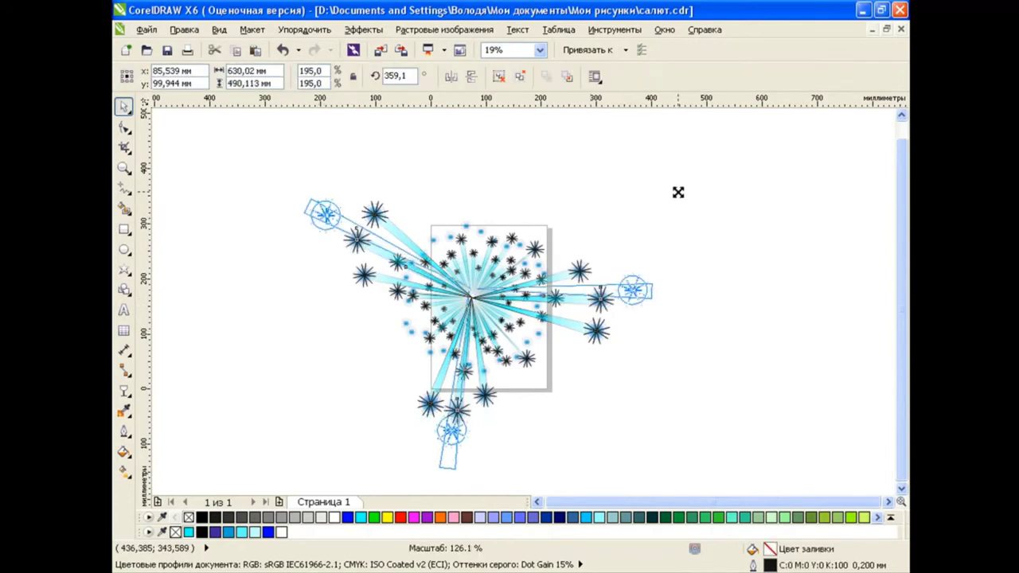
left_click_drag(573, 296, 577, 300)
left_click(712, 371)
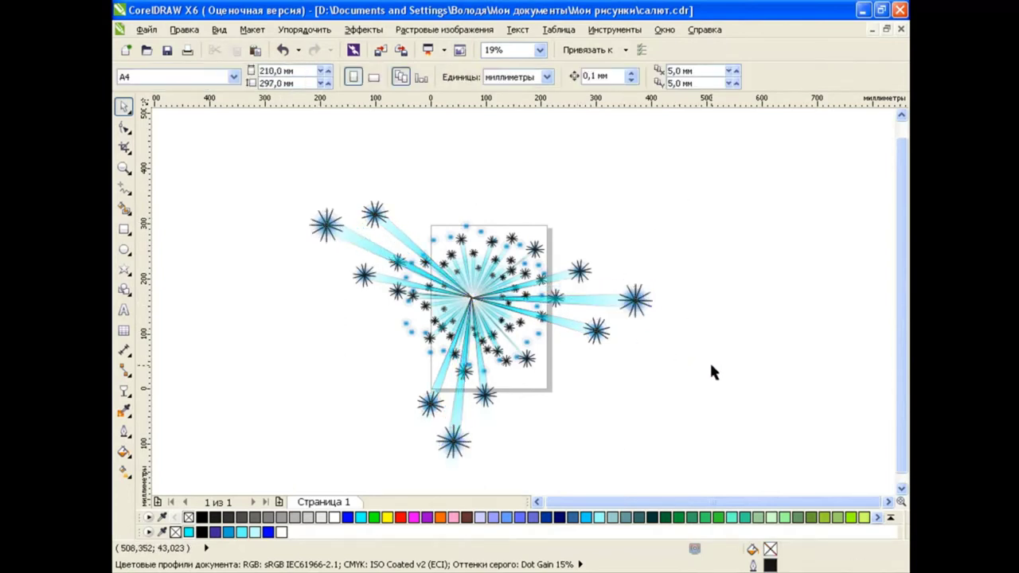
key("ctrl+z")
Group the blue-dot objects together after undoing a trial move.
scroll(450, 315, "up", 2)
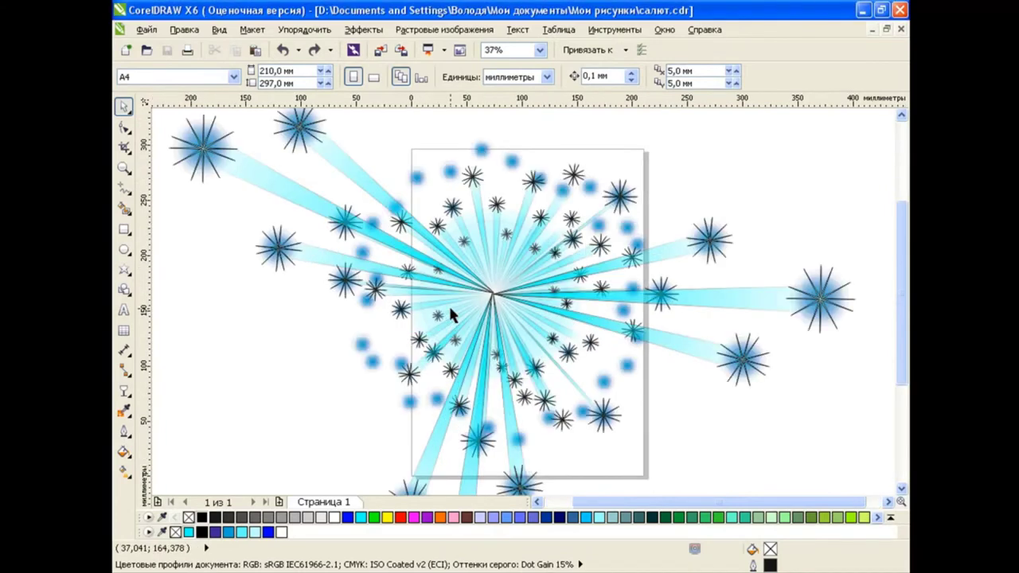
left_click(492, 148)
left_click_drag(492, 181, 545, 118)
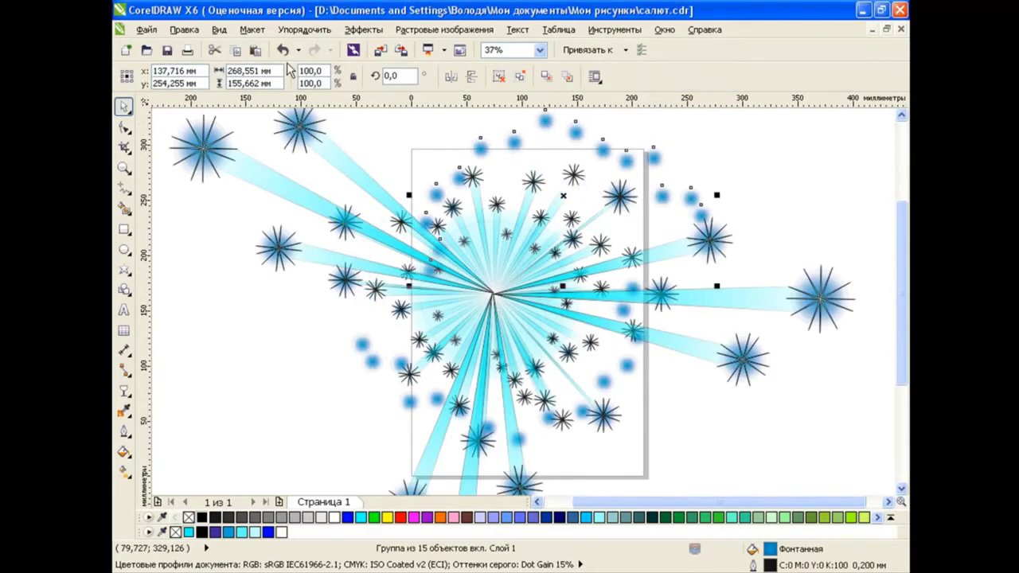
key("ctrl+z")
left_click(626, 366, "shift")
left_click(525, 78)
scroll(511, 267, "down", 2)
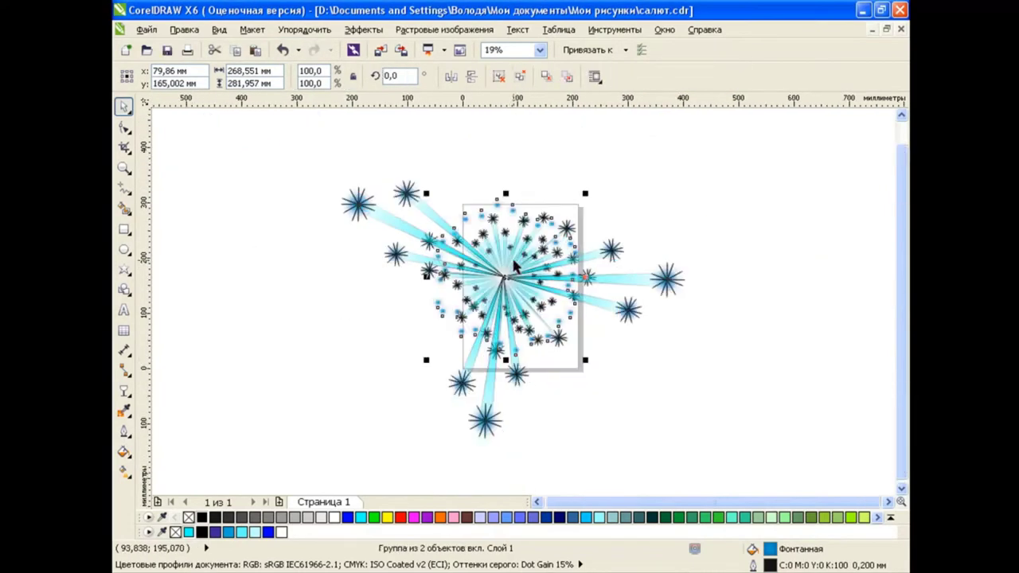
left_click(507, 278)
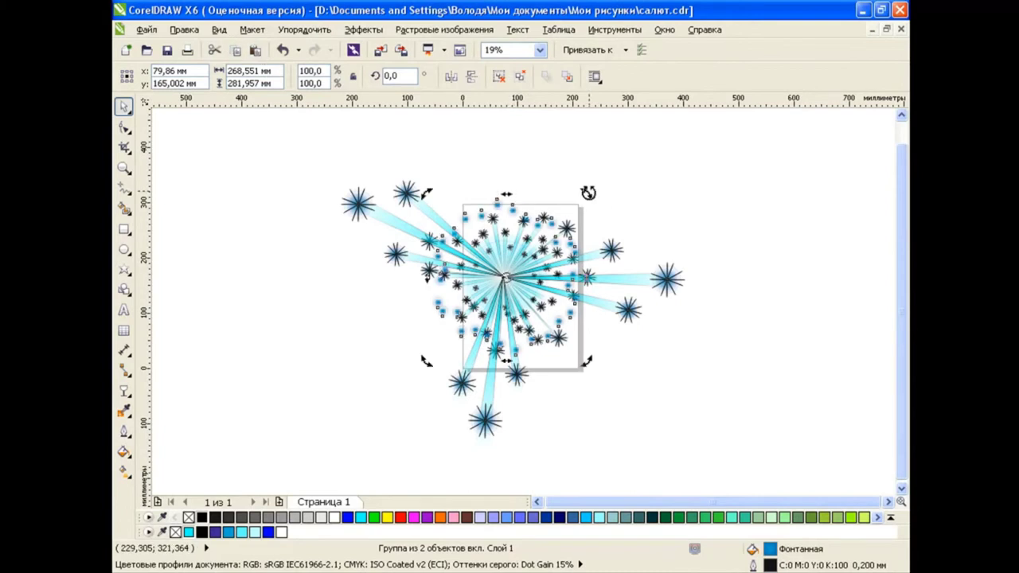
key("Escape")
Copy the blue-dot group and scale it up so the dots spread outward.
left_click(528, 212)
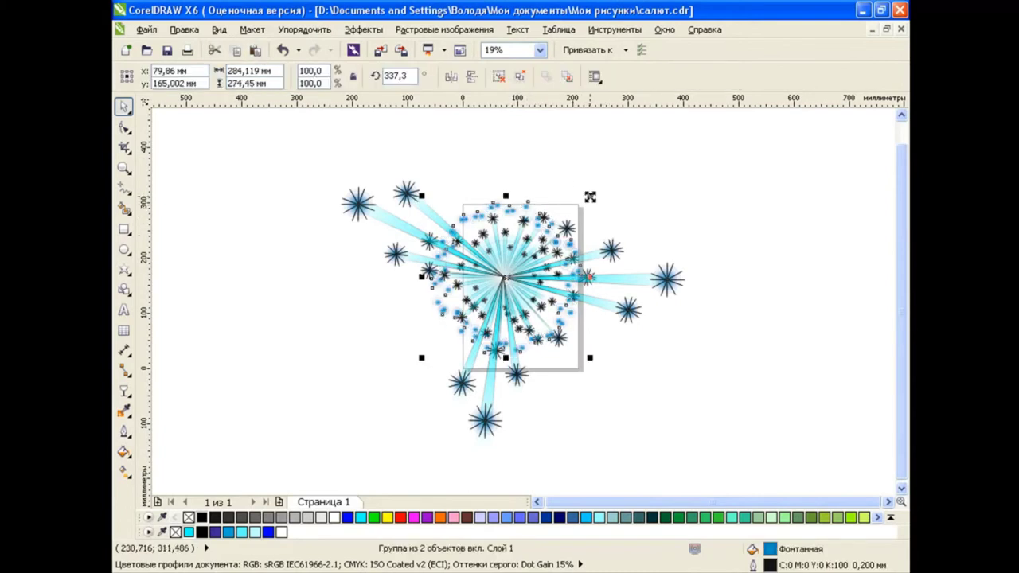
mouse_move(589, 196)
left_mouse_down()
mouse_move(654, 153)
mouse_move(641, 120)
mouse_move(600, 185)
left_mouse_up()
left_click(283, 50)
left_click(604, 215)
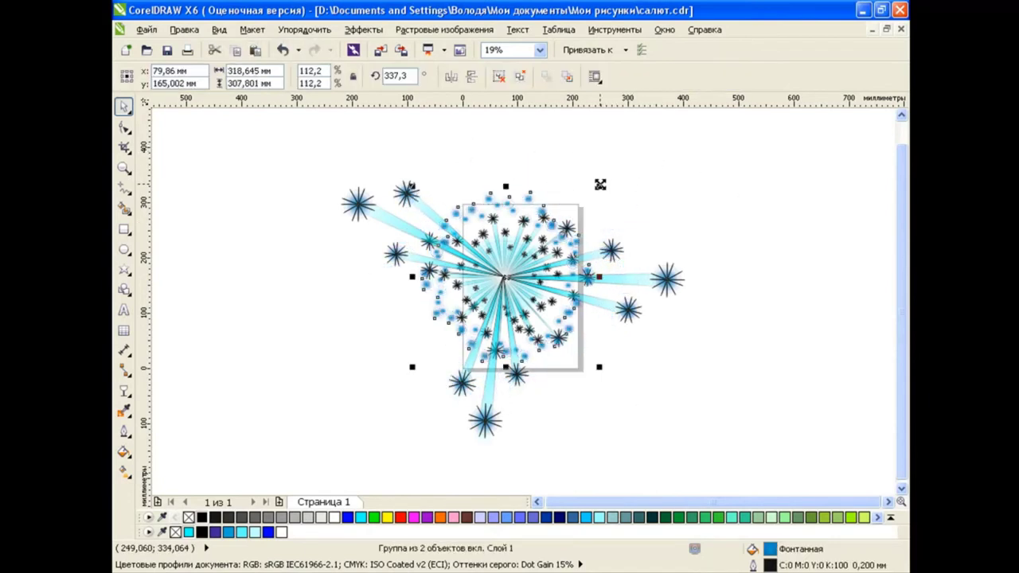
left_click(236, 49)
left_click_drag(598, 186, 666, 164)
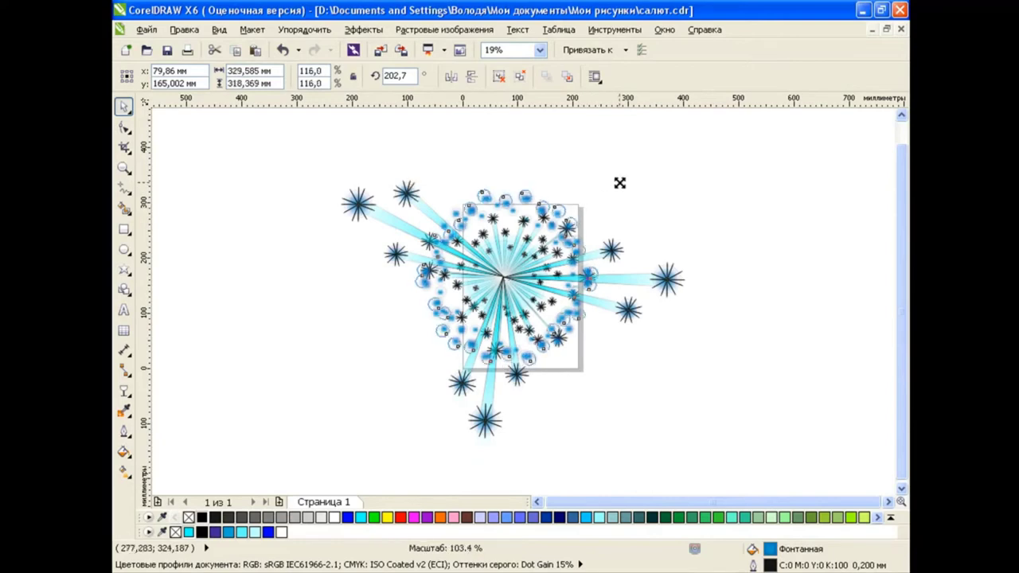
left_click(721, 240)
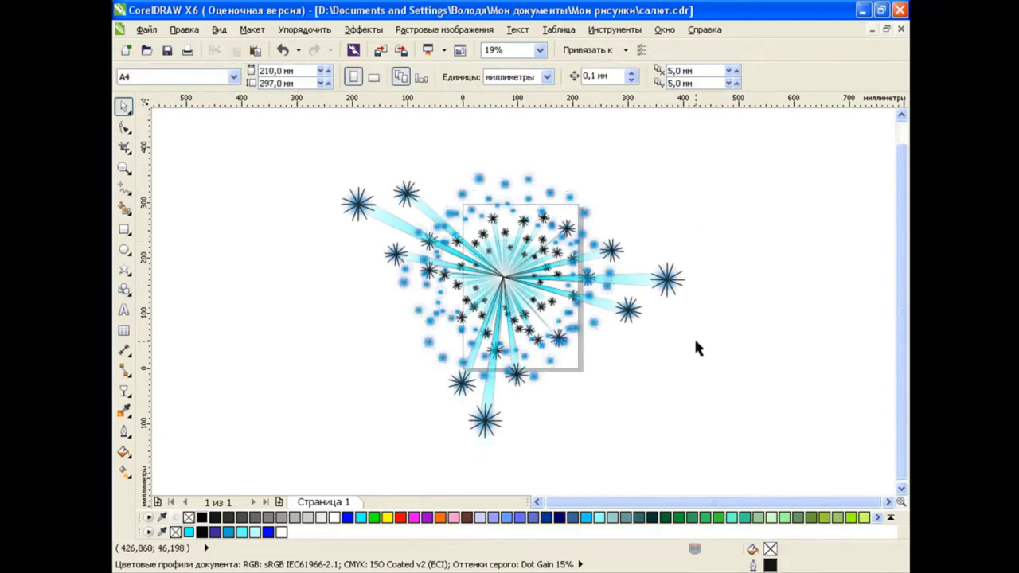
Shrink the dot group to 66.6% around the burst centre and rotate it 9.1°.
left_click(525, 216)
scroll(506, 237, "up", 2)
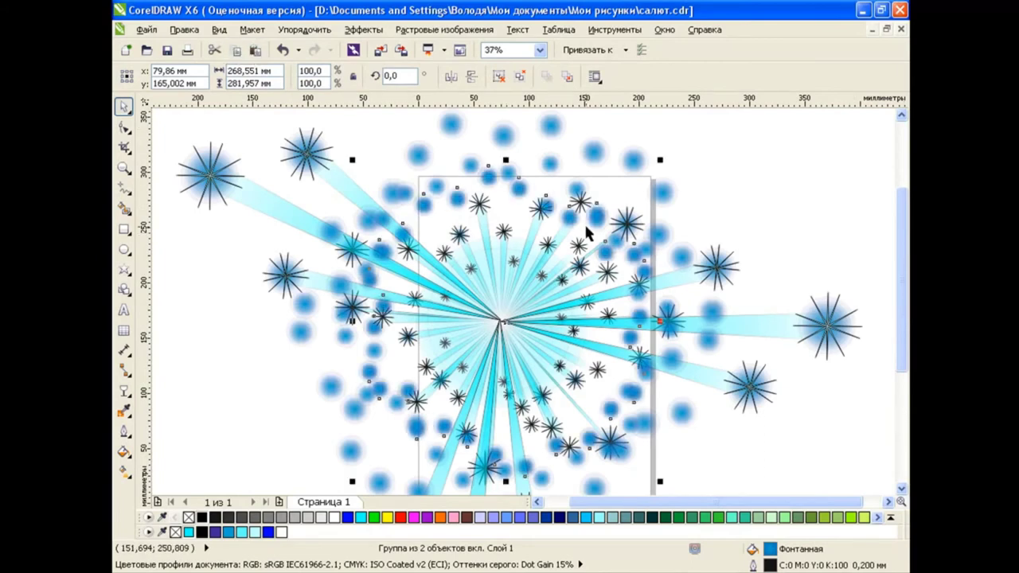
left_click_drag(662, 162, 593, 229)
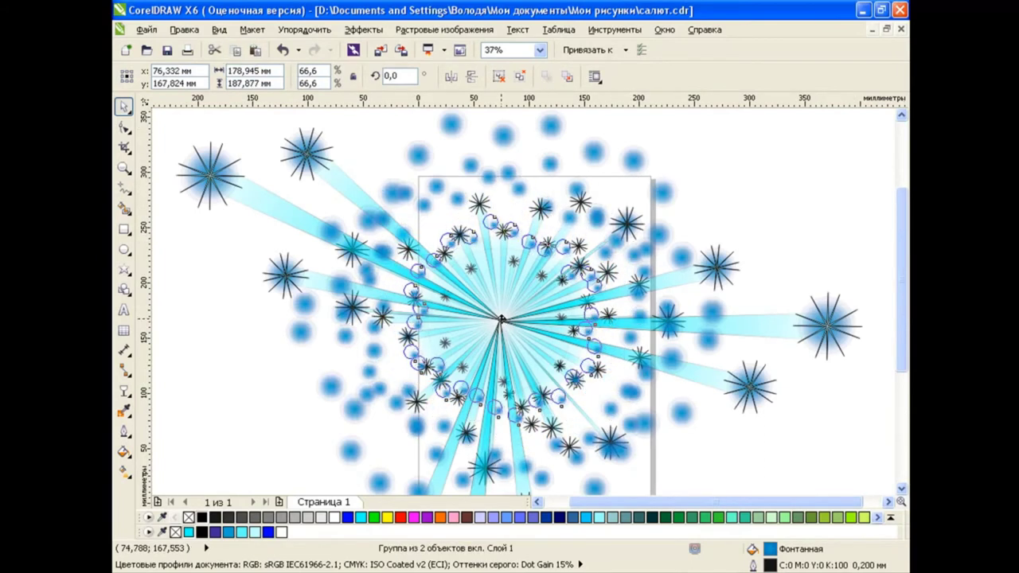
left_click_drag(485, 342, 498, 320)
left_click(497, 325)
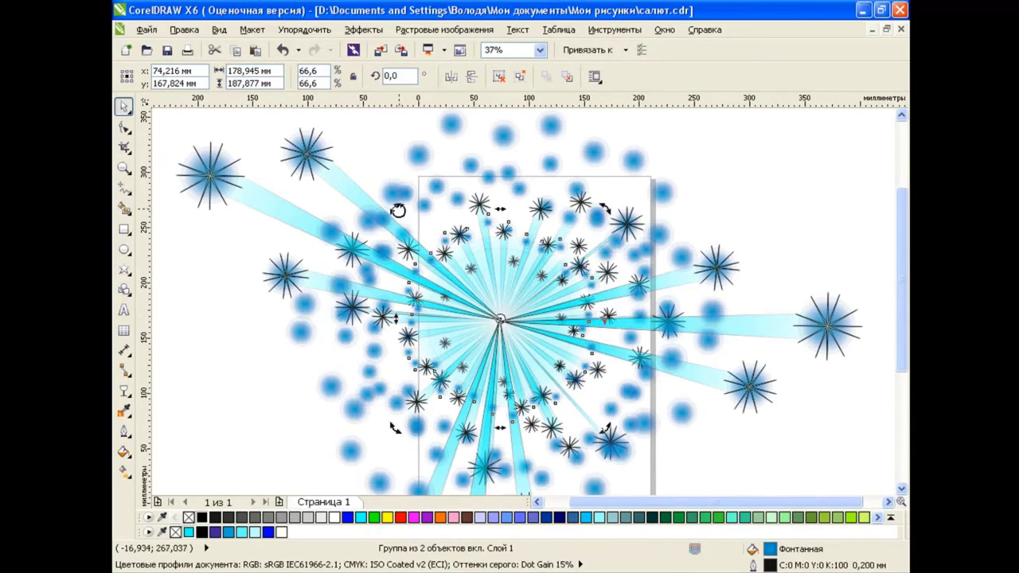
left_click_drag(397, 210, 370, 225)
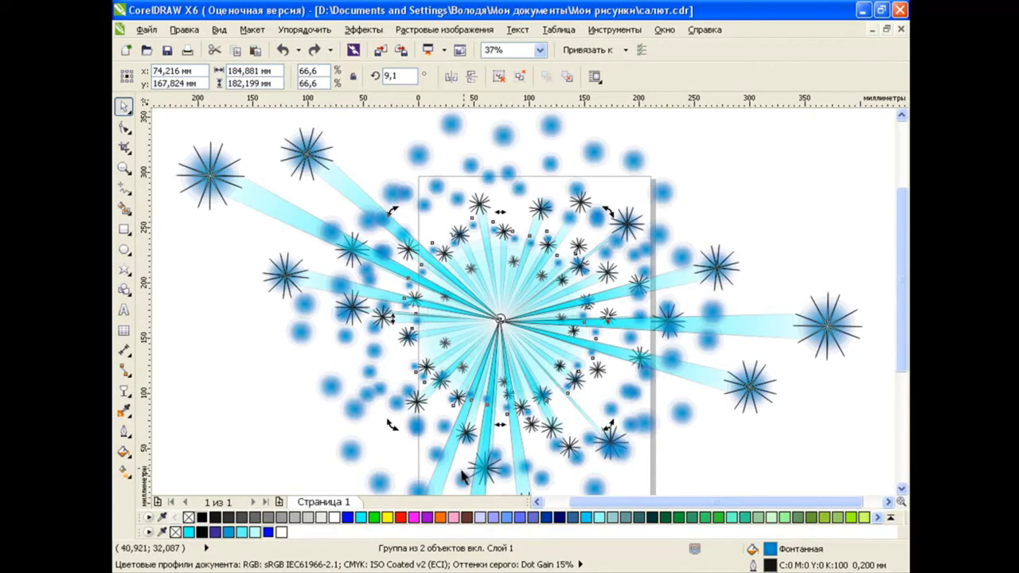
Colour the inner dot ring bright cyan after trying magenta and blue.
left_click(413, 518)
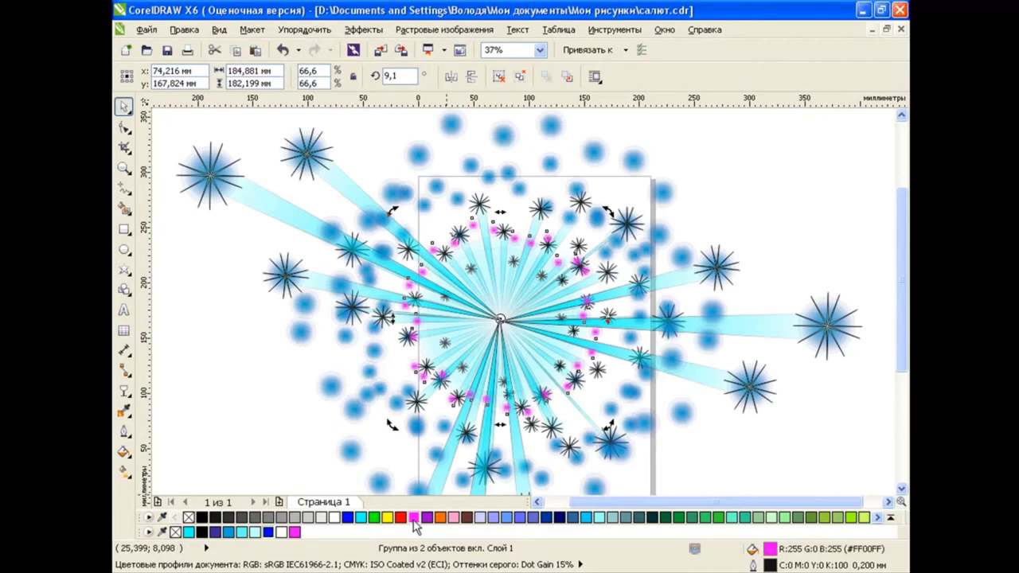
left_click(228, 532)
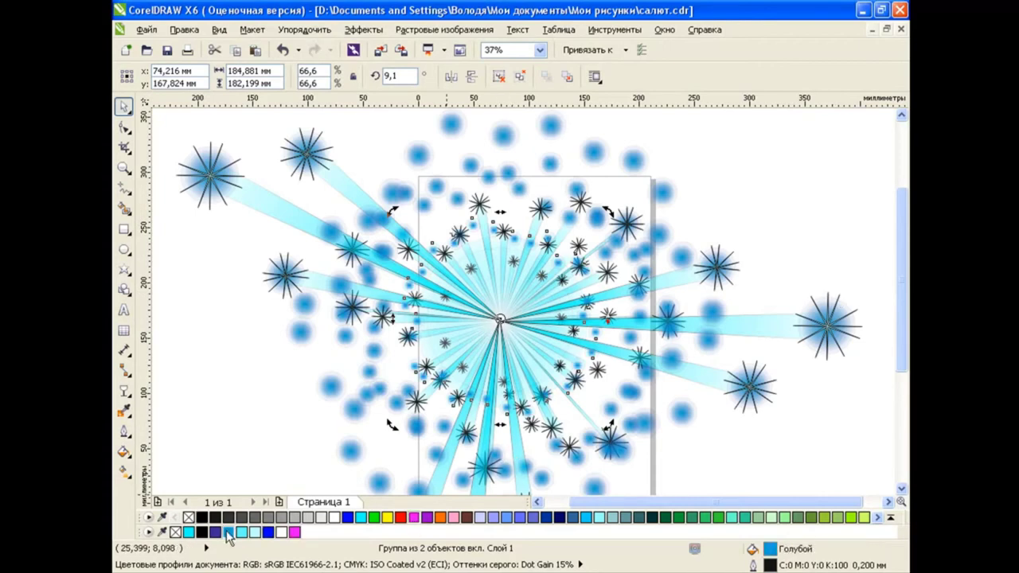
left_click(190, 532)
left_click(240, 369)
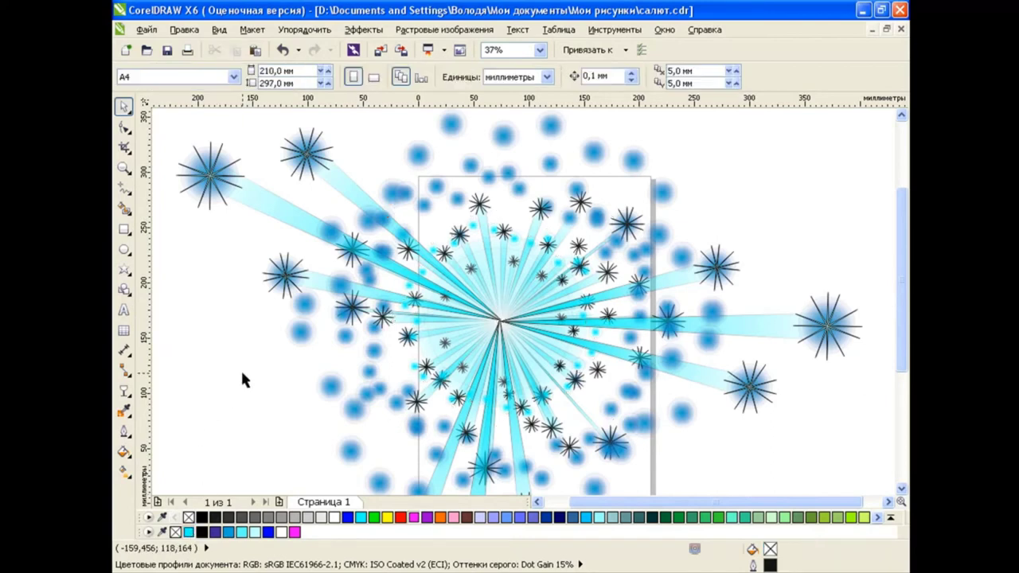
Shrink the whole firework to 23.8% and remove the star outlines.
scroll(465, 301, "down", 2)
left_click_drag(346, 202, 572, 367)
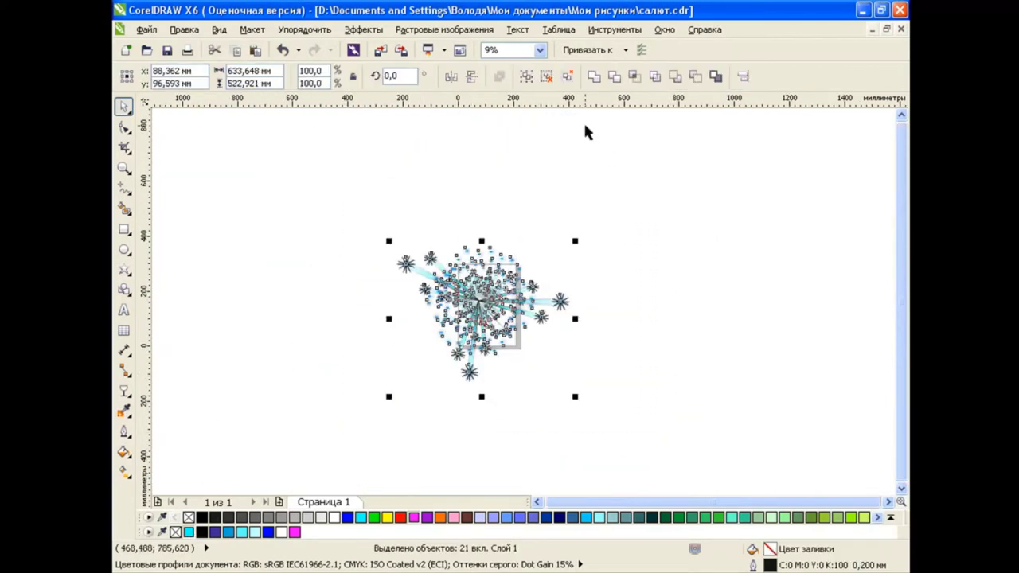
scroll(457, 328, "up", 2)
left_click_drag(685, 161, 551, 238)
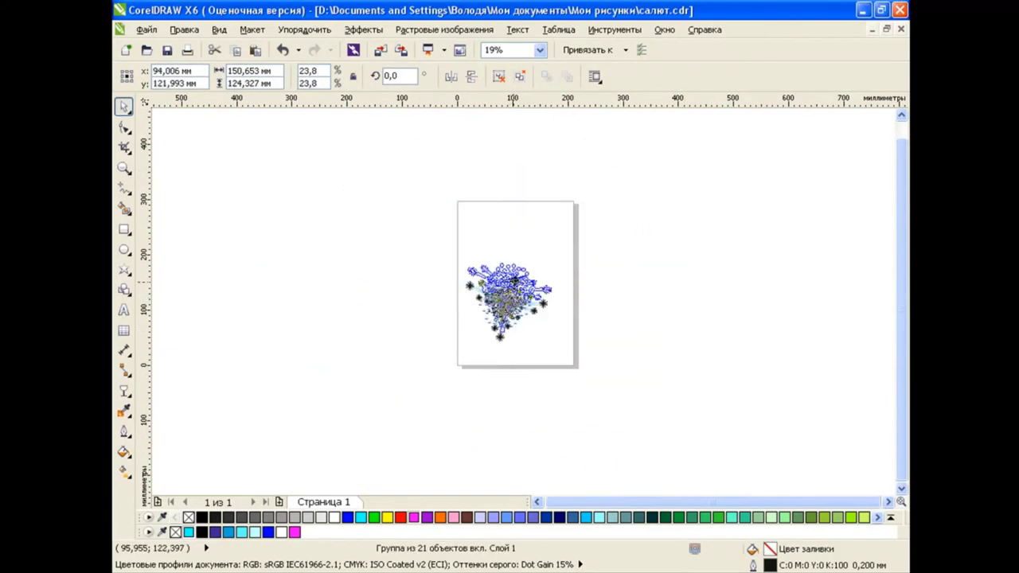
scroll(519, 269, "up", 2)
right_click(189, 517)
left_click(248, 383)
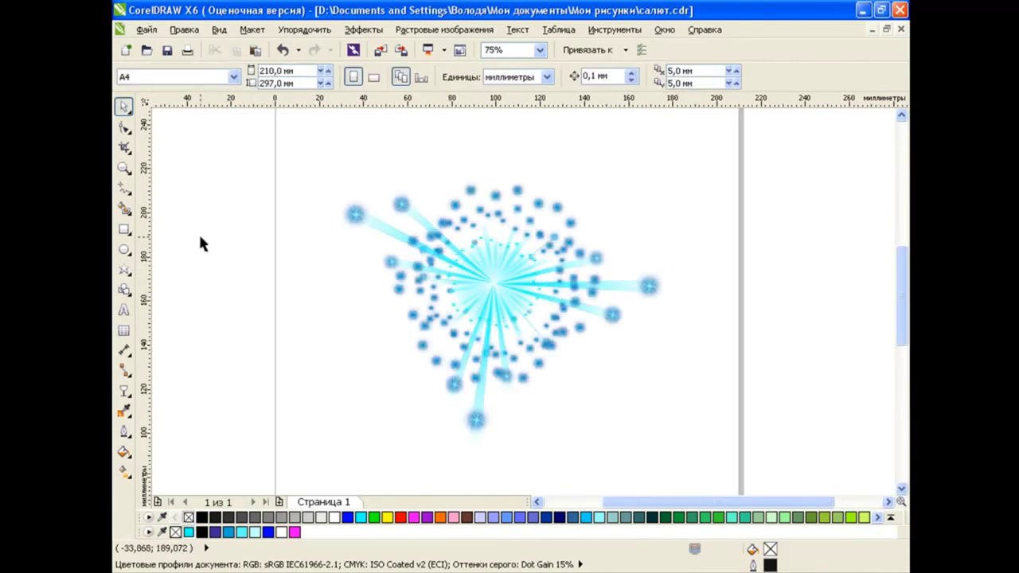
Draw a page-sized black rectangle and send it behind the firework.
left_click(123, 229)
mouse_move(264, 128)
left_mouse_down()
mouse_move(755, 477)
mouse_move(737, 483)
left_mouse_up()
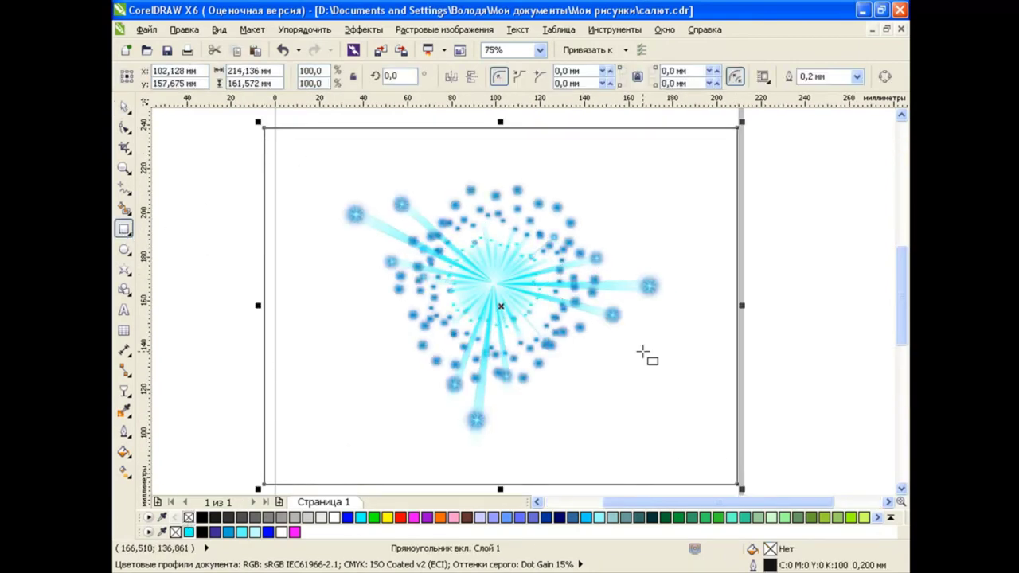
left_click(202, 517)
key("space")
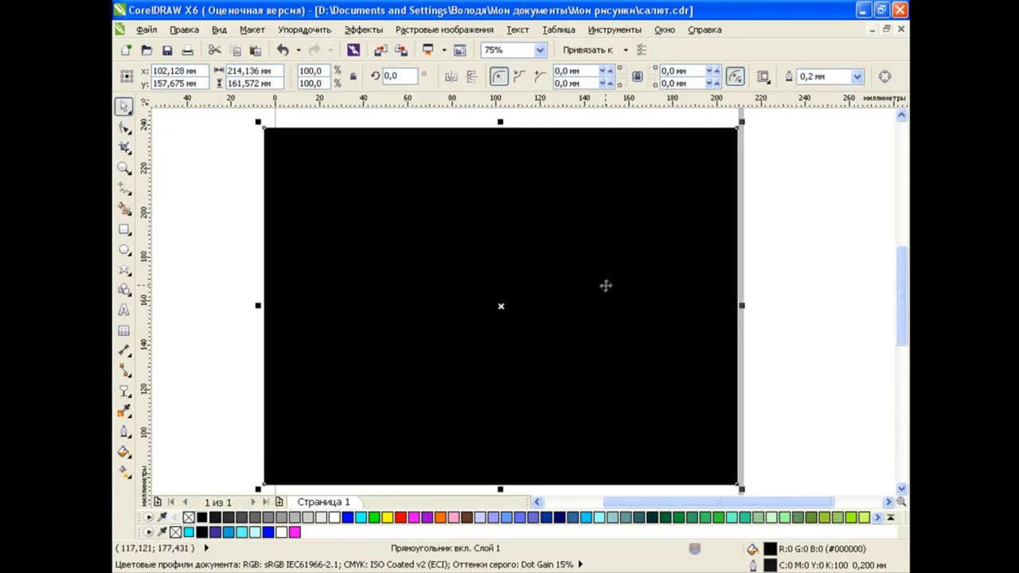
key("shift+Page_Down")
key("Escape")
scroll(512, 268, "up", 2)
left_click(515, 276)
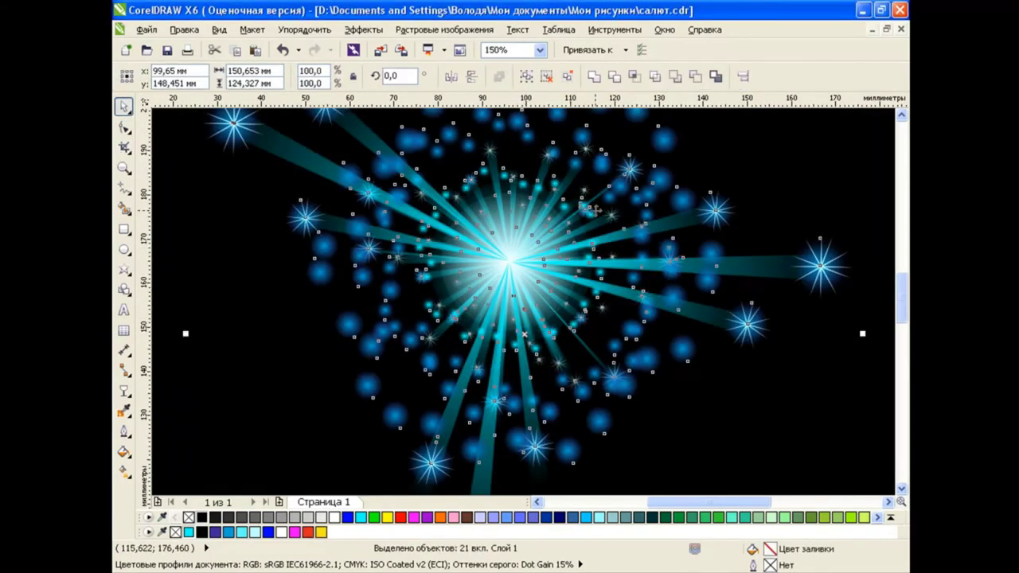
left_click(519, 274, "alt")
Group the 21 firework objects with Ctrl+G, then select the black background rectangle.
left_click_drag(519, 206, 764, 147)
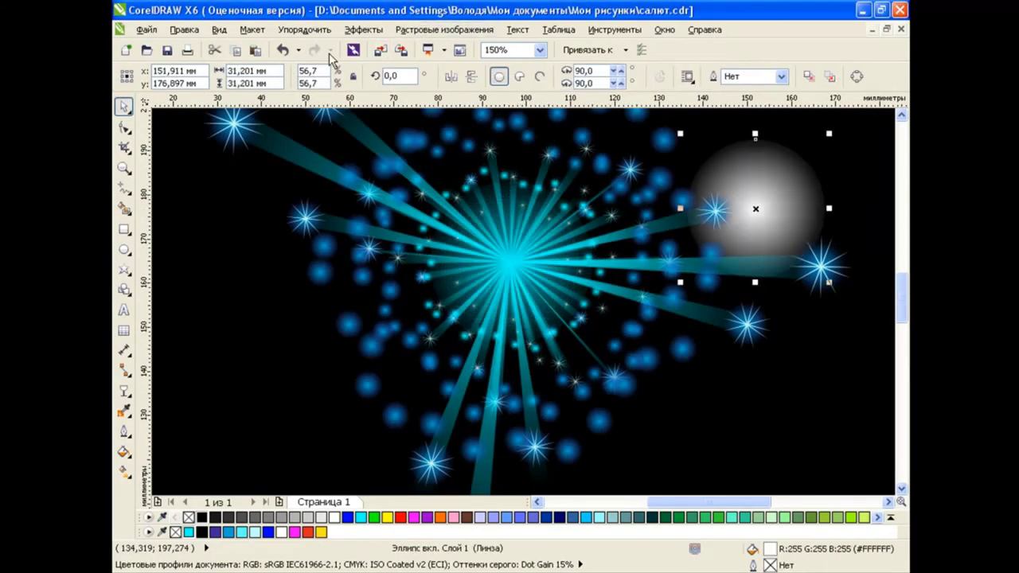
left_click(282, 49)
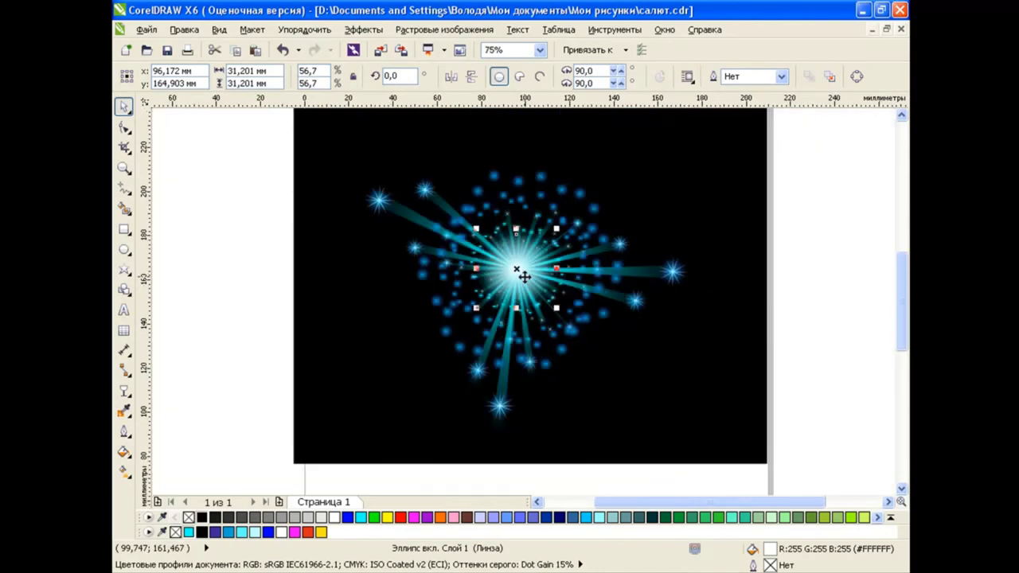
scroll(525, 279, "down", 2)
left_click_drag(267, 132, 739, 457)
left_click(523, 76)
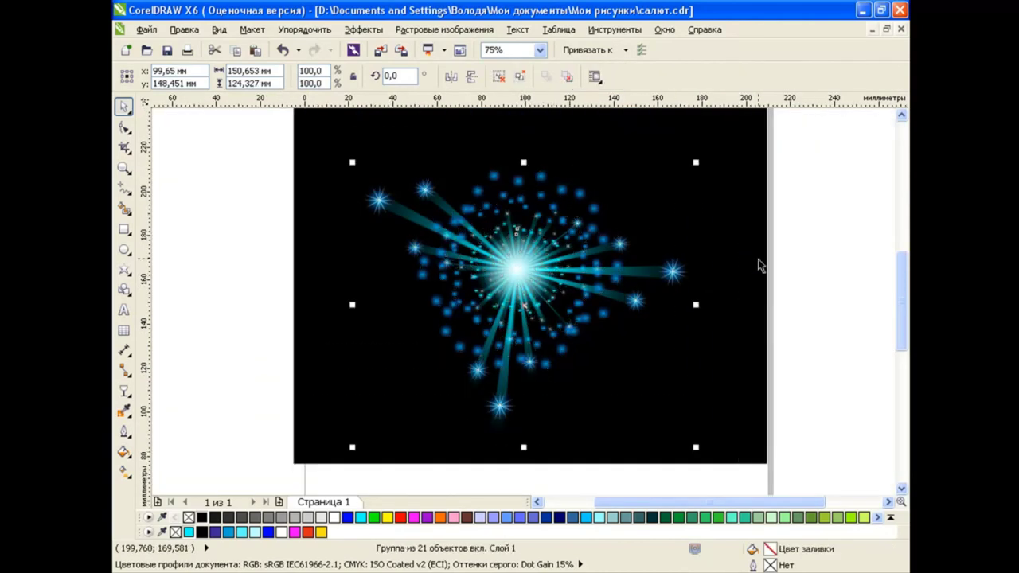
scroll(544, 238, "up", 2)
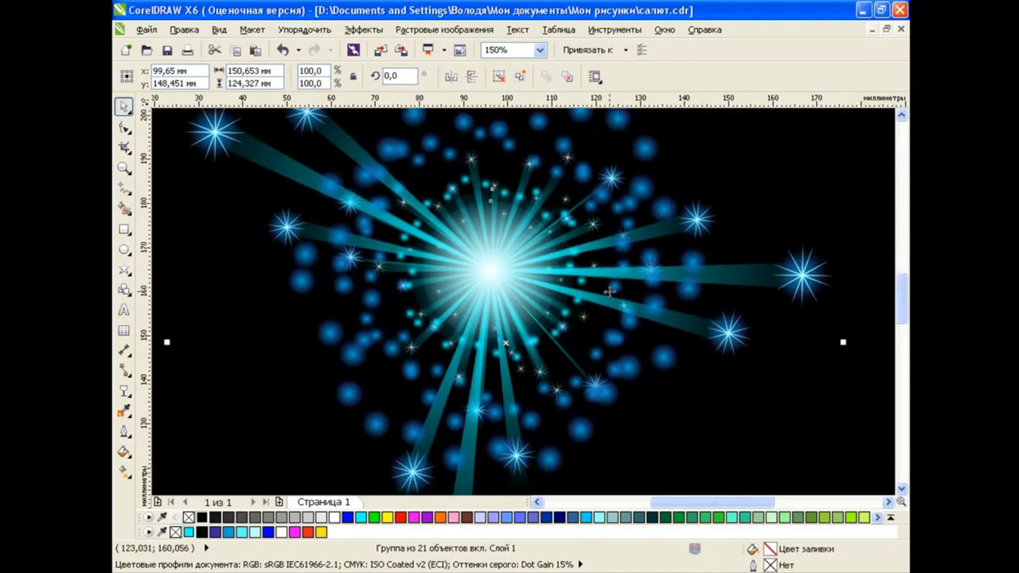
left_click(828, 435)
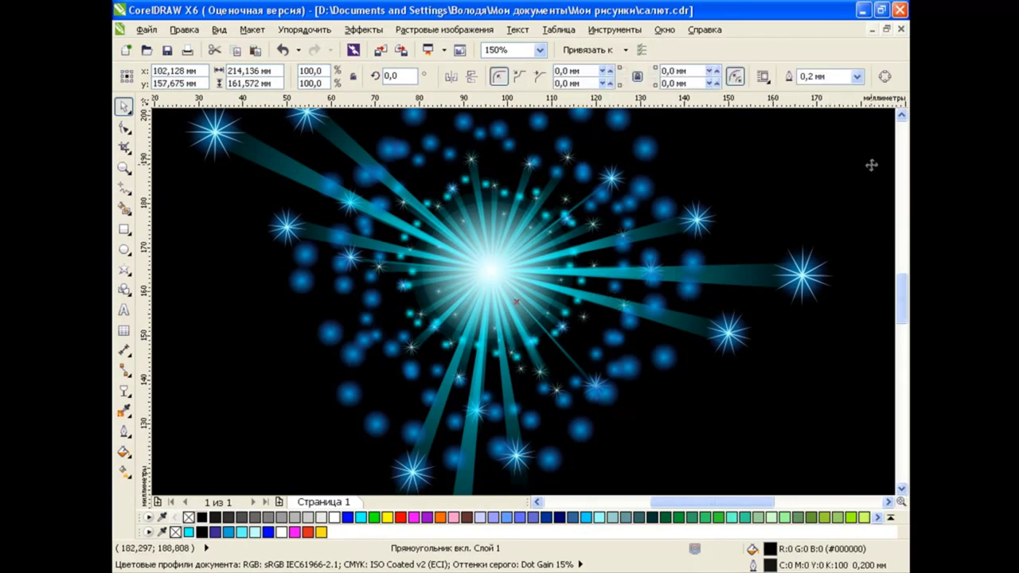